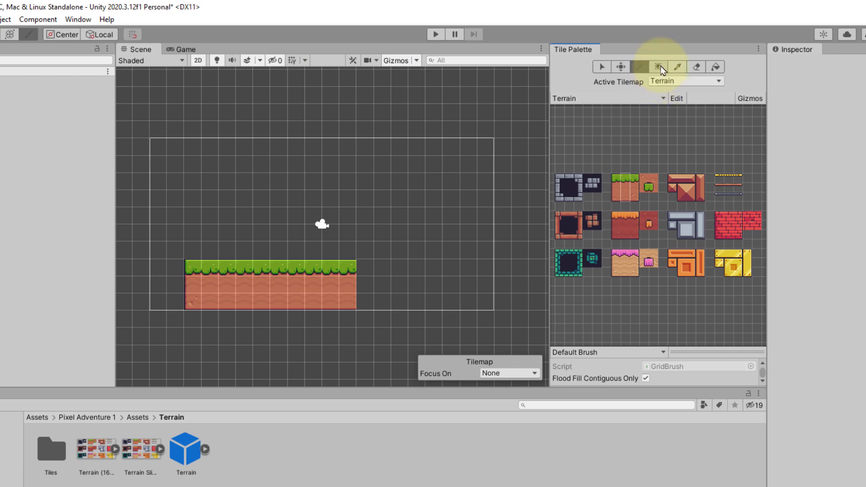
# - Box-fill the grass ground strip further to the right so it spans most of the camera frame
pyautogui.moveTo(349, 274); pyautogui.dragTo(436, 307)
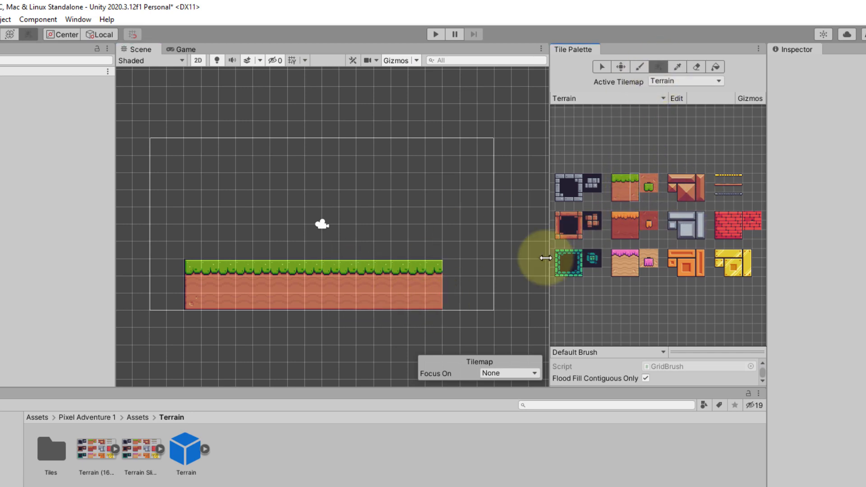
pyautogui.moveTo(451, 274); pyautogui.dragTo(452, 293)
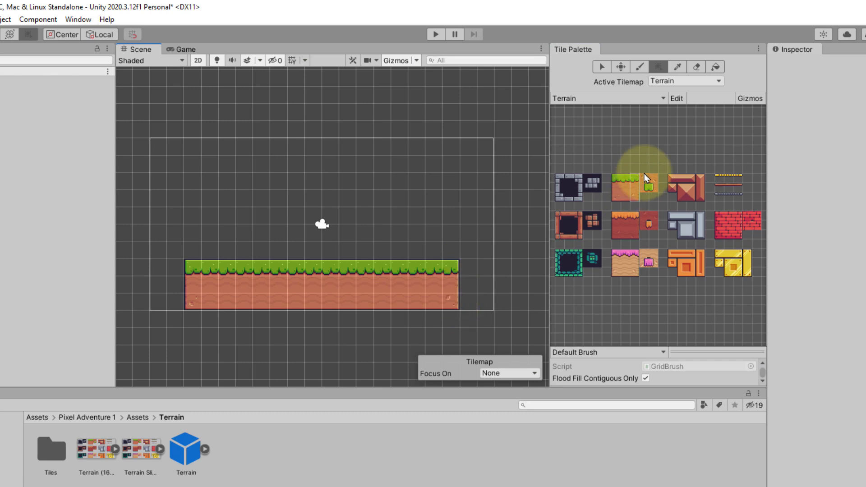
# - Paint a small two-tile grass platform above the ground's left end
pyautogui.click(230, 264)
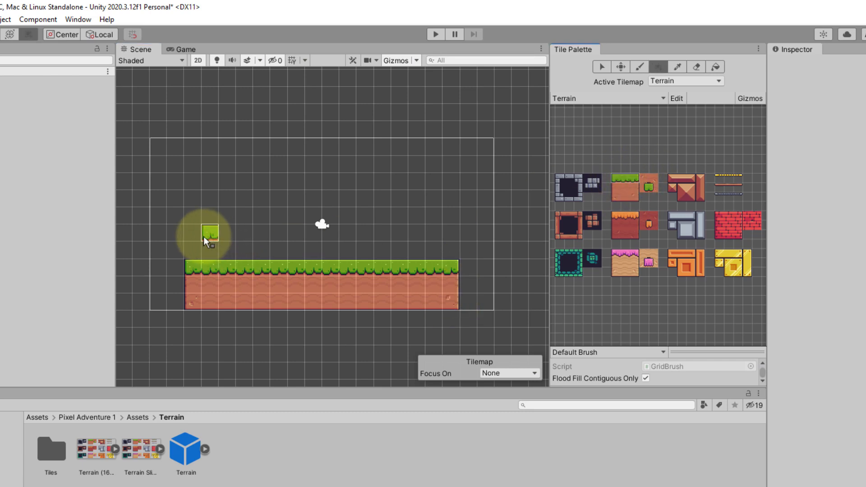
pyautogui.moveTo(204, 236)
pyautogui.mouseDown()
pyautogui.moveTo(197, 236)
pyautogui.moveTo(231, 238)
pyautogui.moveTo(196, 251)
pyautogui.moveTo(230, 250)
pyautogui.mouseUp()
pyautogui.click(624, 196)
pyautogui.click(286, 234)
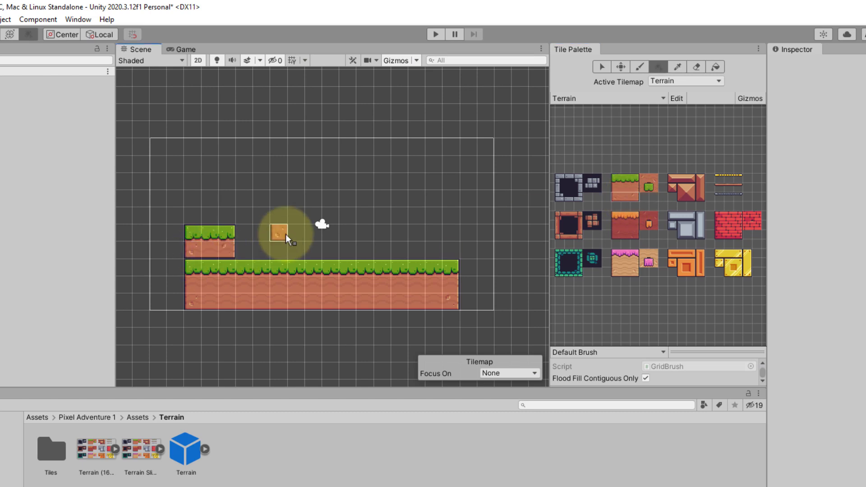
# - Pick the small grass platform from the scene and stamp a copy above the ground's right end
pyautogui.click(680, 68)
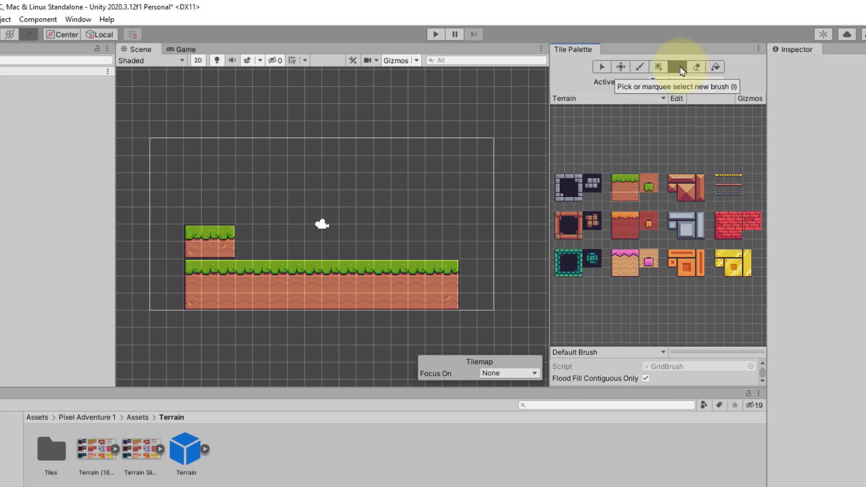
pyautogui.click(565, 238)
pyautogui.moveTo(199, 235); pyautogui.dragTo(226, 253)
pyautogui.click(402, 247)
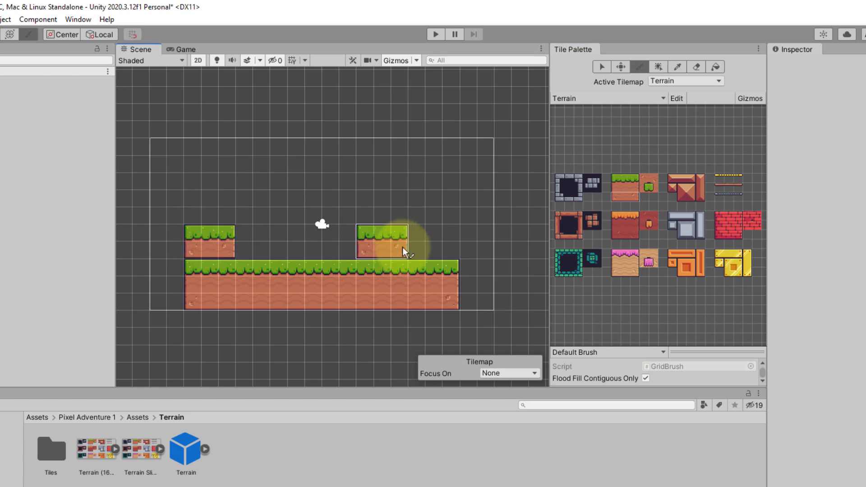
pyautogui.click(446, 248)
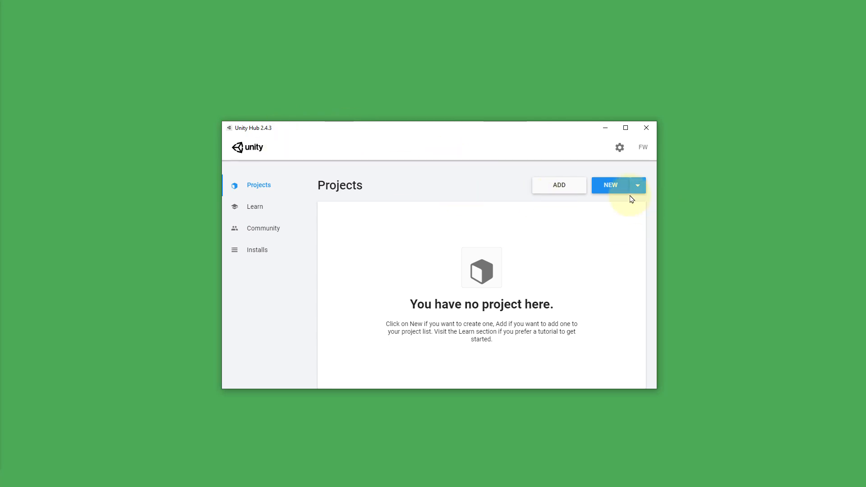
# - Create a new 2D project named Tilemap
pyautogui.click(615, 187)
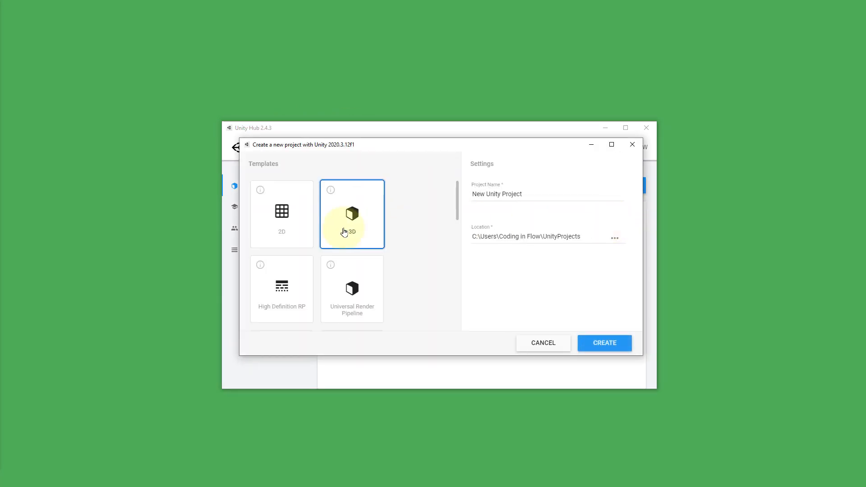
pyautogui.click(282, 226)
pyautogui.tripleClick(534, 197)
pyautogui.write('Tilemap')
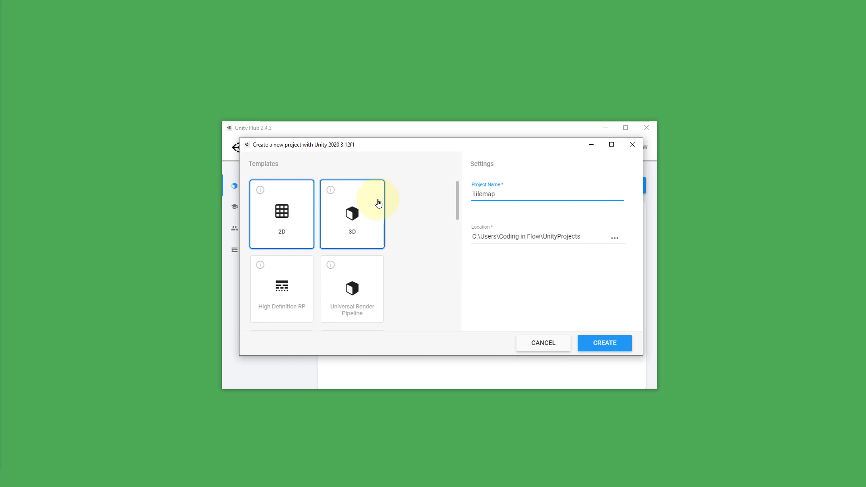
pyautogui.click(617, 346)
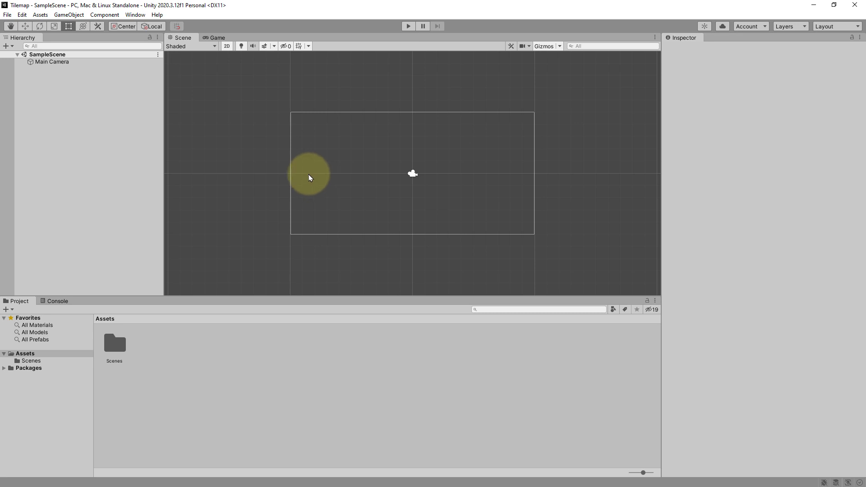
# - Open the Asset Store and browse its 2D Environments category
pyautogui.click(135, 15)
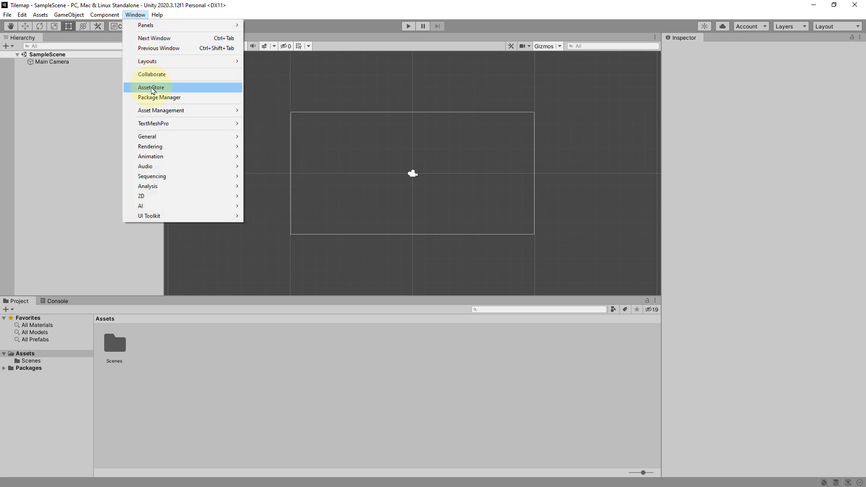
pyautogui.click(152, 88)
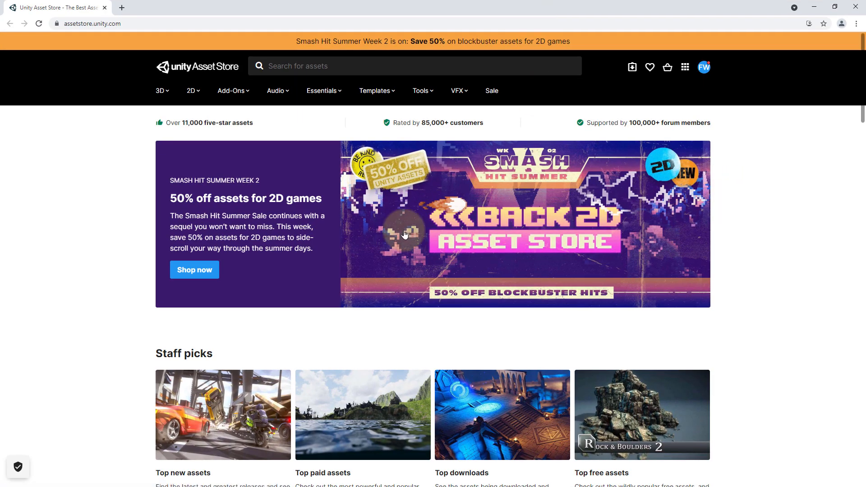
pyautogui.click(193, 92)
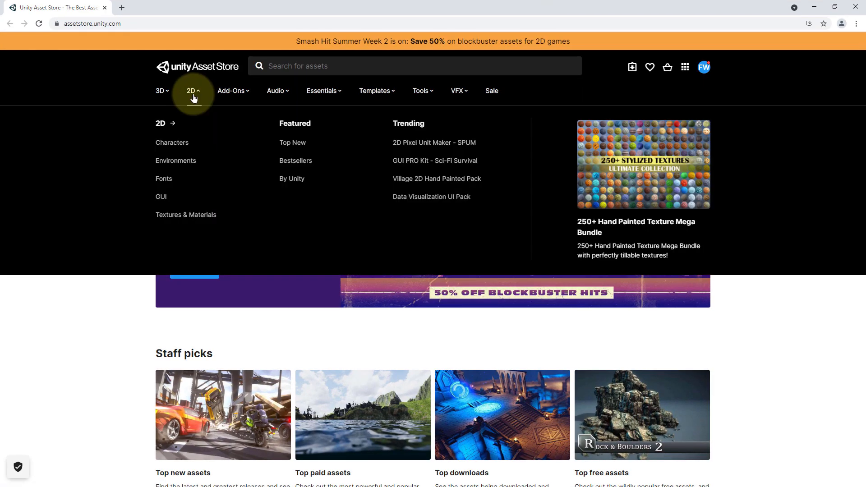
pyautogui.click(176, 161)
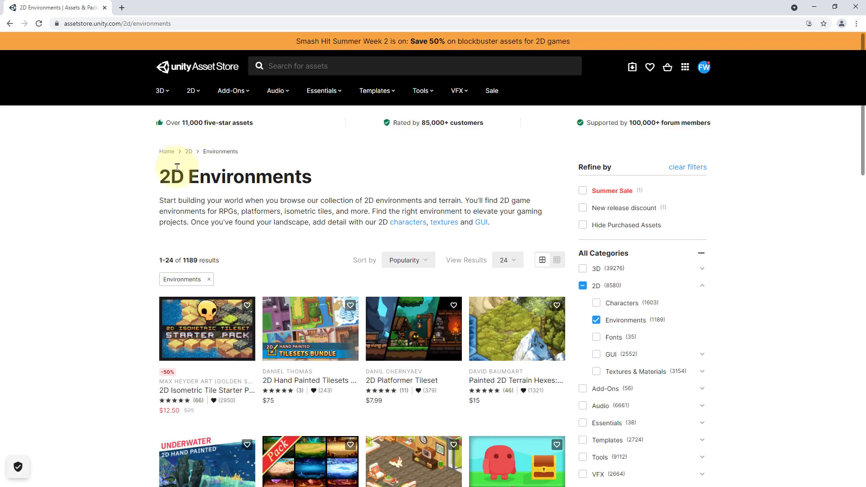
# - Filter the 2D Environments results to a maximum price of $0
pyautogui.scroll(-3, 650, 230)
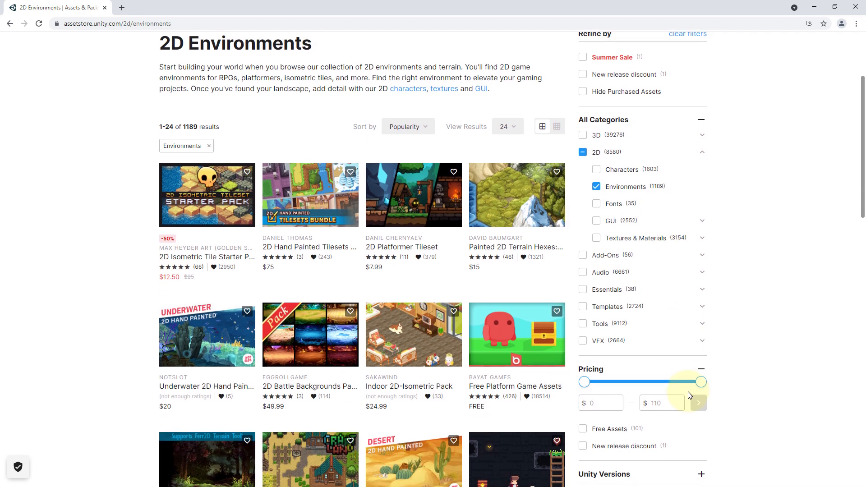
pyautogui.click(671, 400)
pyautogui.press('BackSpace')
pyautogui.press('BackSpace')
pyautogui.press('BackSpace')
pyautogui.write('0')
pyautogui.press('Return')
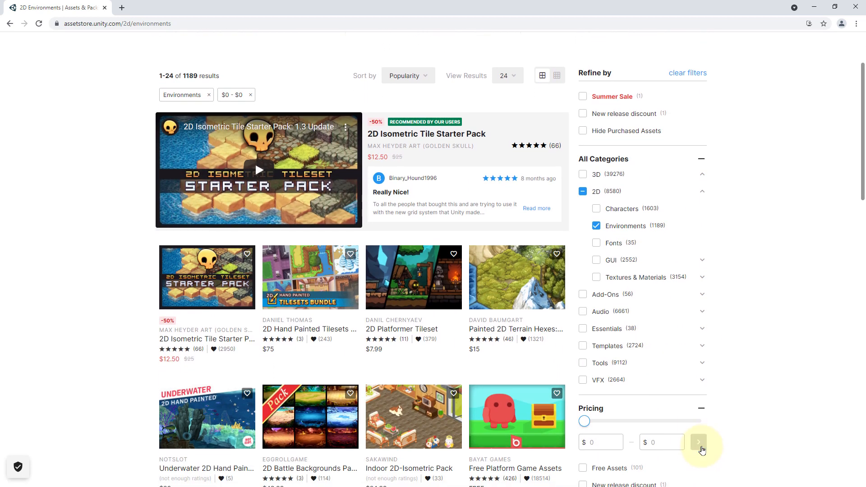
pyautogui.click(699, 451)
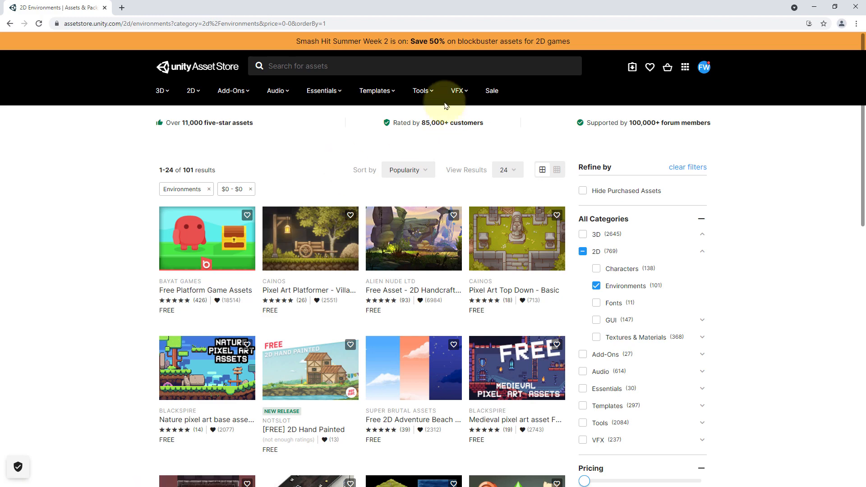
# - Search the Asset Store for Pixel Adventure 1
pyautogui.scroll(-3, 342, 244)
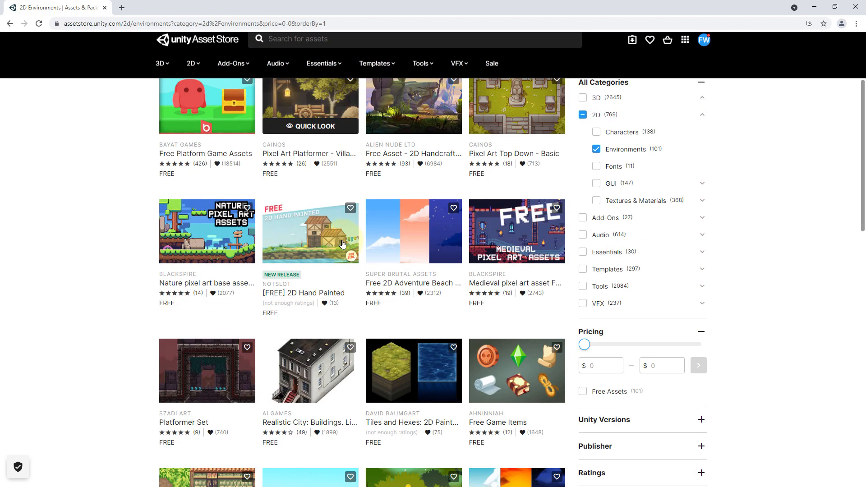
pyautogui.scroll(-4, 352, 268)
pyautogui.scroll(7, 351, 269)
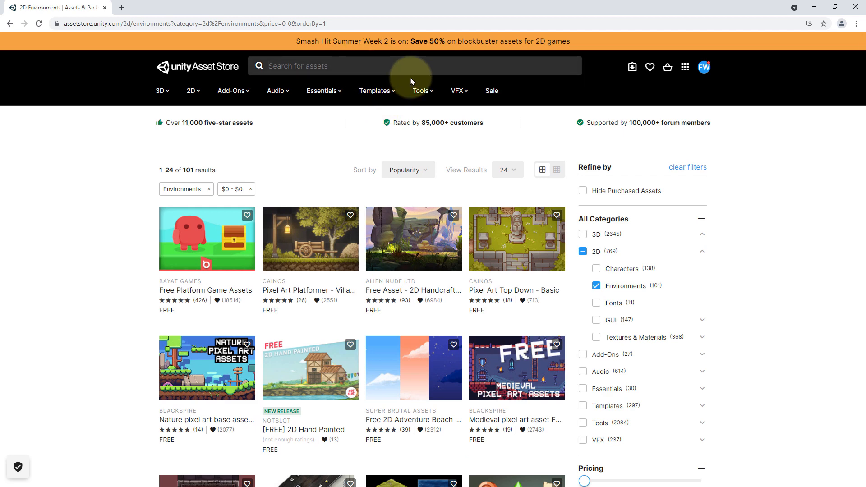
pyautogui.write('pixel advec')
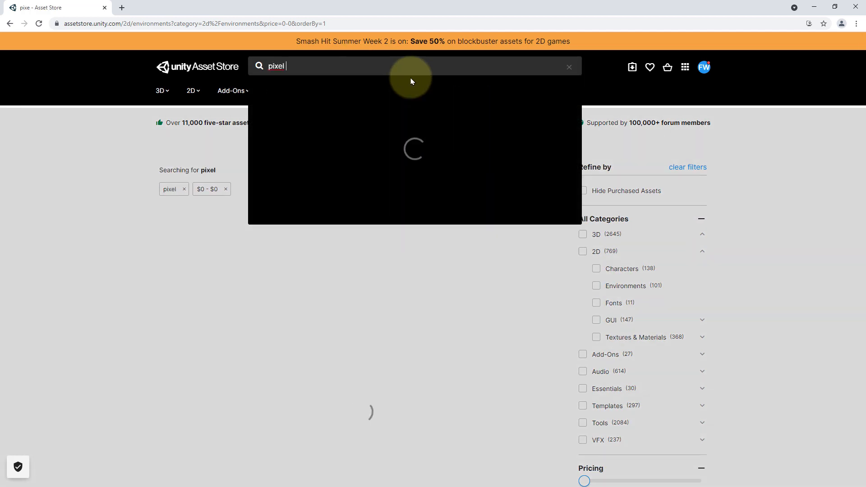
pyautogui.press('BackSpace')
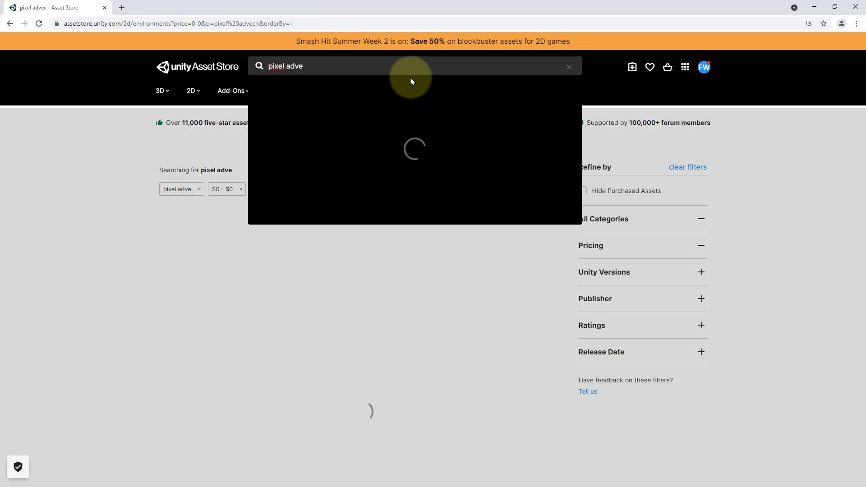
pyautogui.write('nture 1')
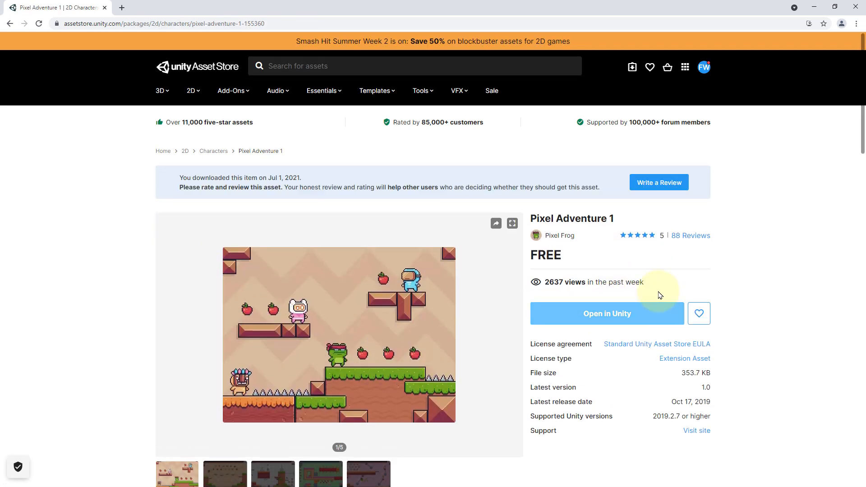
# - Open the Pixel Adventure 1 asset in the Unity Editor, allowing the browser to launch it
pyautogui.click(608, 314)
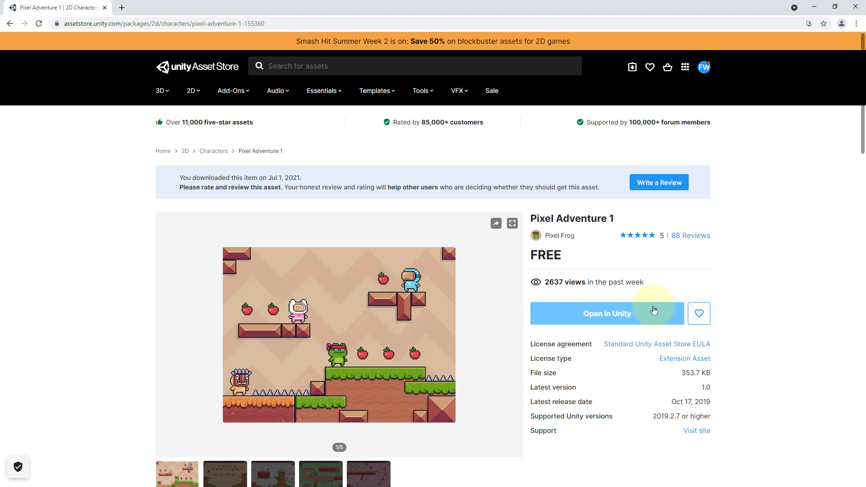
pyautogui.click(618, 314)
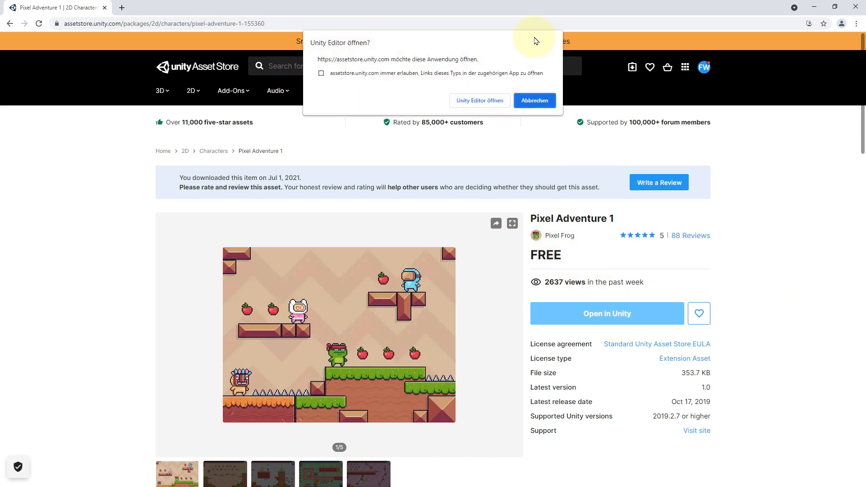
pyautogui.click(491, 103)
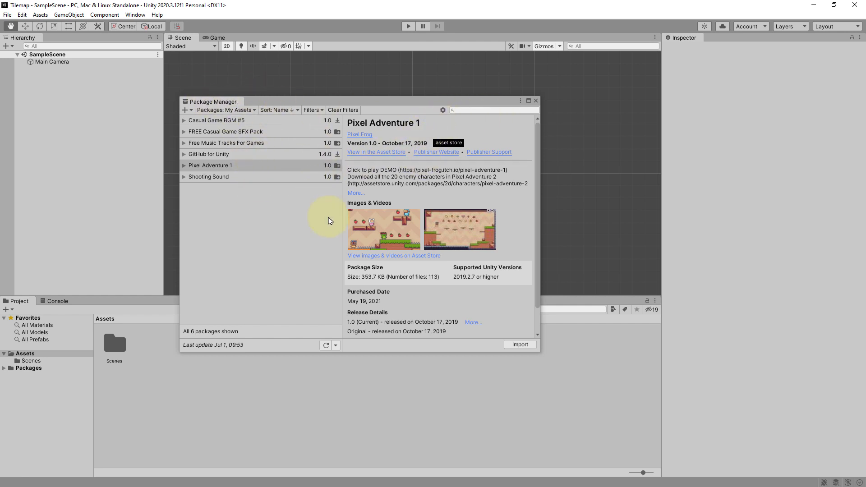
# - Import all files of the Pixel Adventure 1 package and close the Package Manager
pyautogui.click(436, 296)
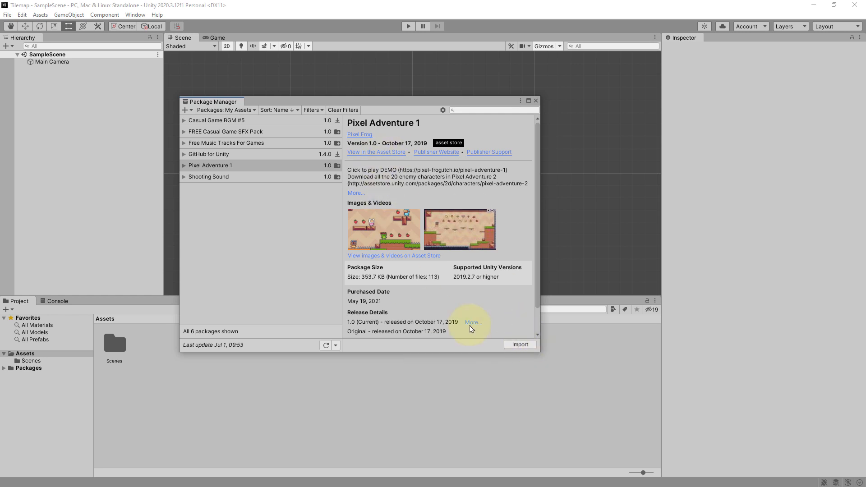
pyautogui.click(521, 346)
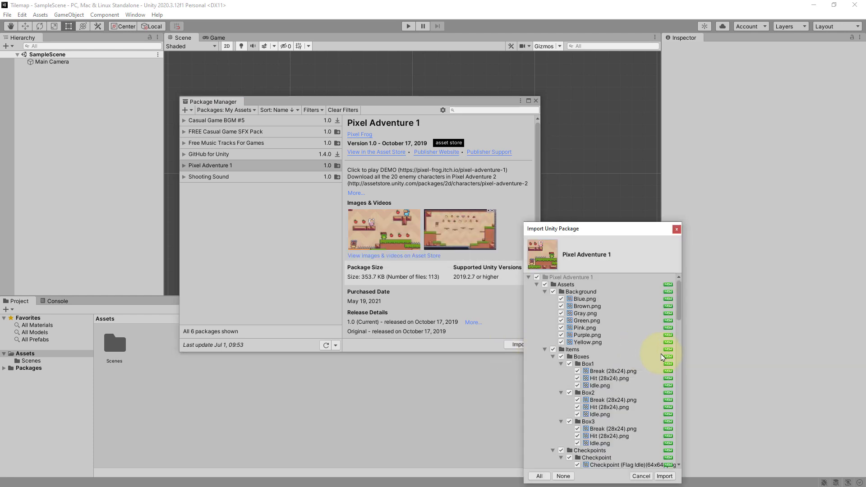
pyautogui.scroll(-20, 662, 358)
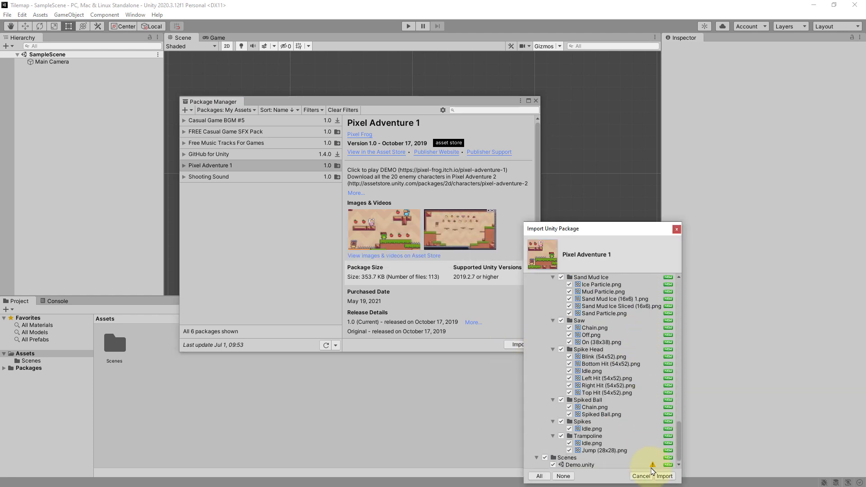
pyautogui.click(667, 478)
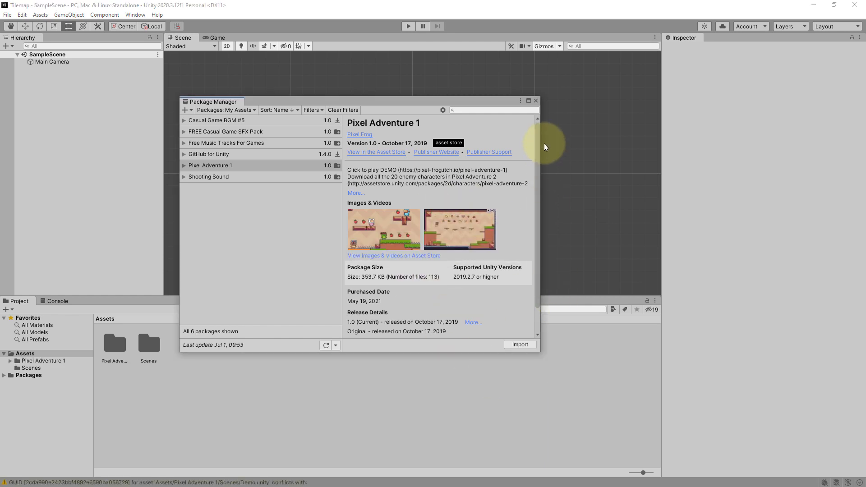
pyautogui.click(536, 100)
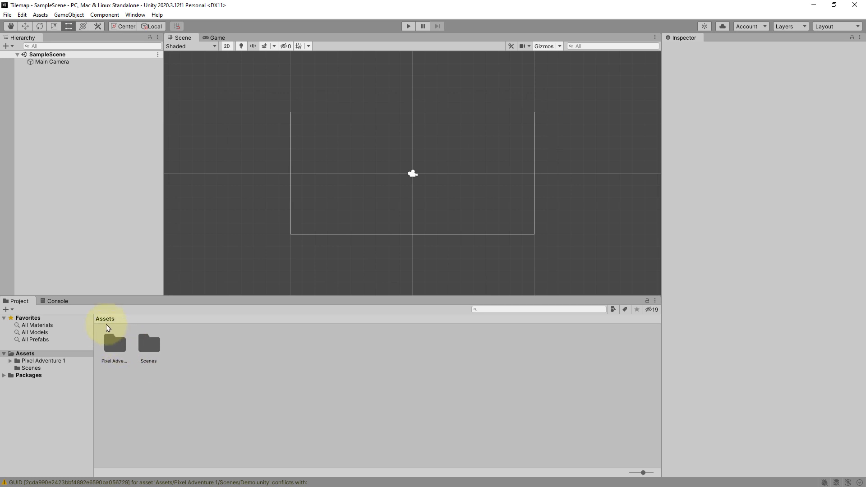
# - Browse into the Pixel Adventure 1 Assets Terrain folder and select the Terrain (16x16) 1 texture
pyautogui.doubleClick(121, 346)
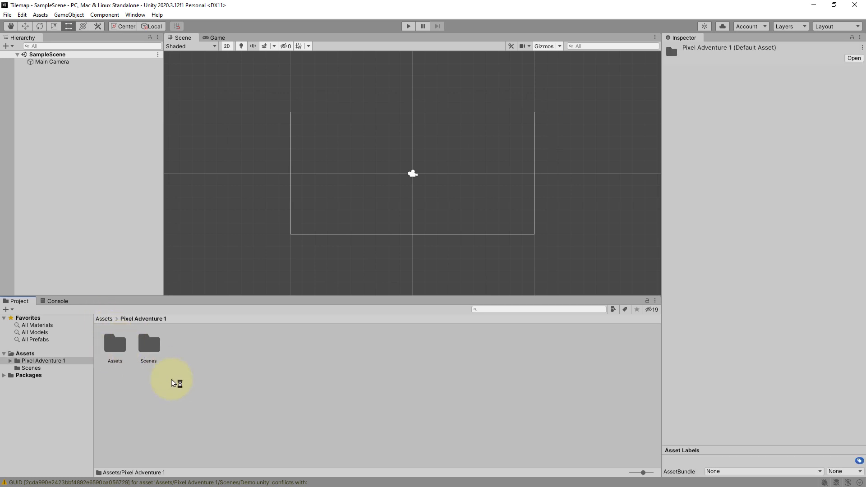
pyautogui.doubleClick(116, 346)
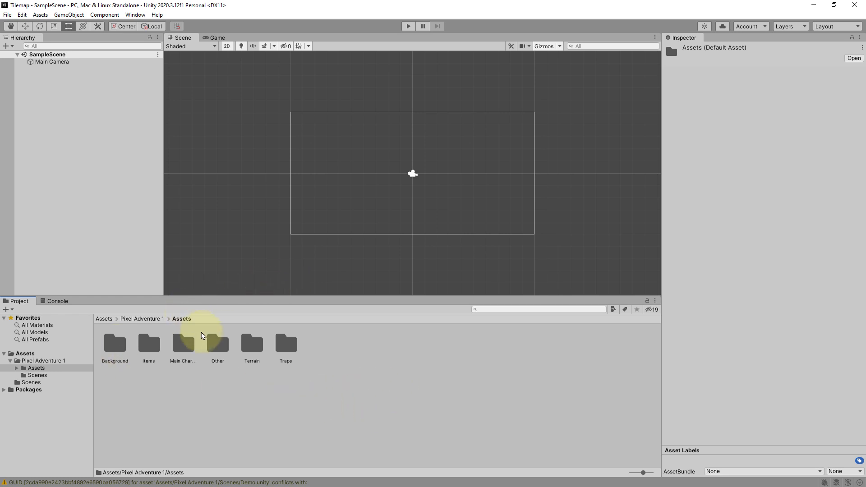
pyautogui.doubleClick(252, 344)
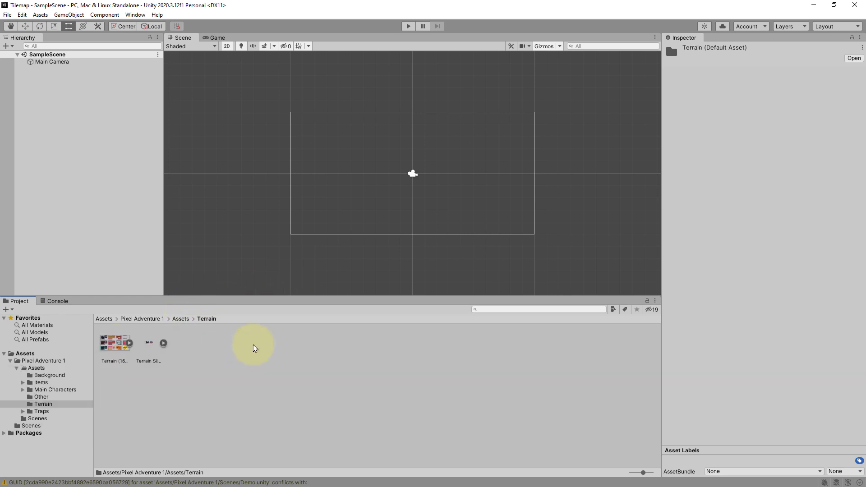
pyautogui.click(120, 349)
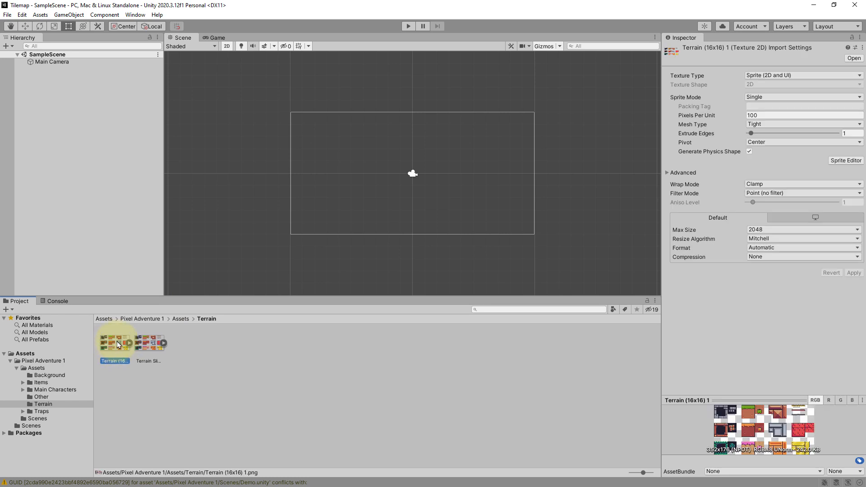
# - Show the Terrain (16x16) 1 texture in Explorer and preview it in the Photos viewer, then close both windows
pyautogui.rightClick(116, 347)
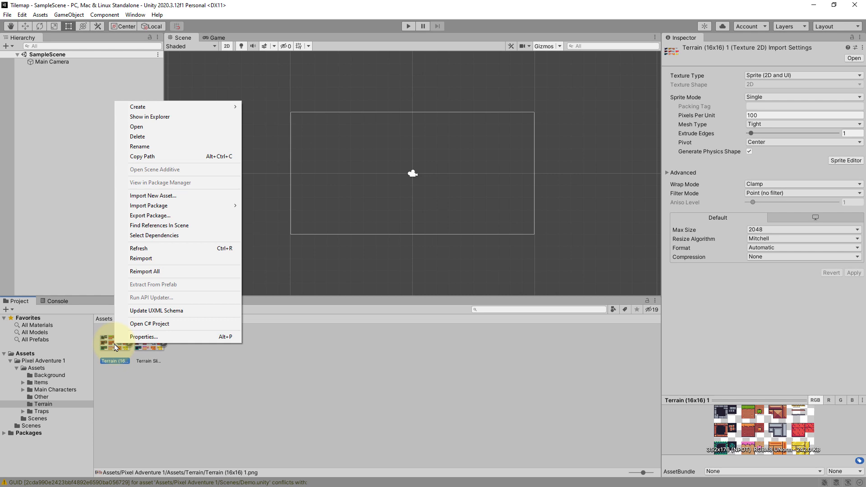
pyautogui.click(160, 118)
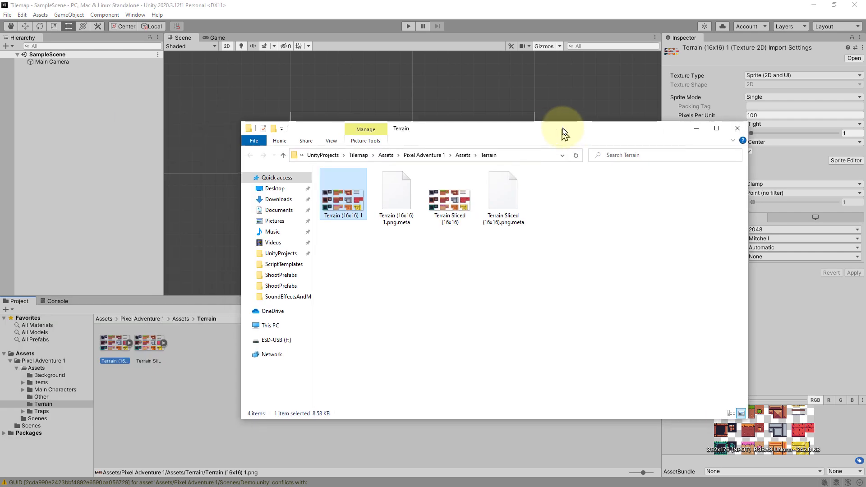
pyautogui.doubleClick(355, 213)
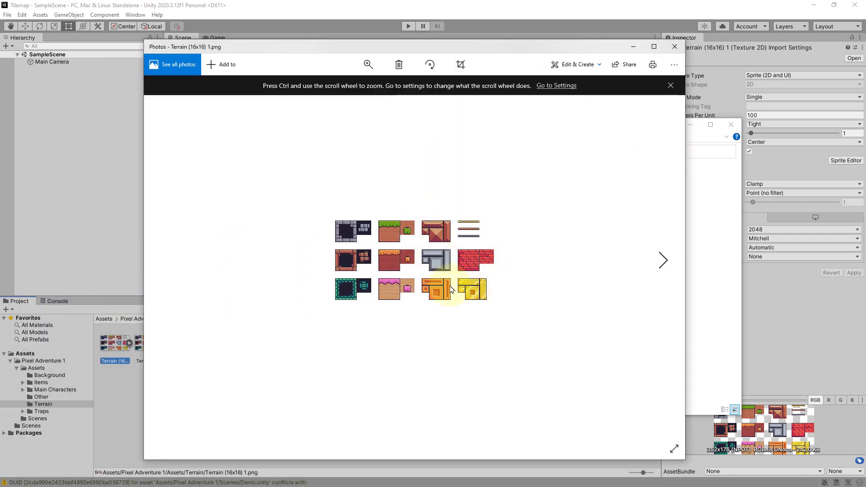
pyautogui.keyDown('ctrl'); pyautogui.scroll(1, 416, 281); pyautogui.keyUp('ctrl')
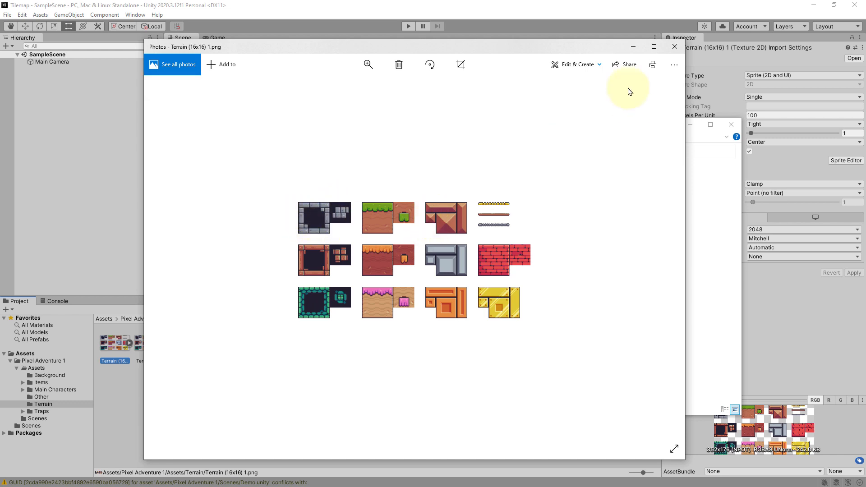
pyautogui.click(676, 47)
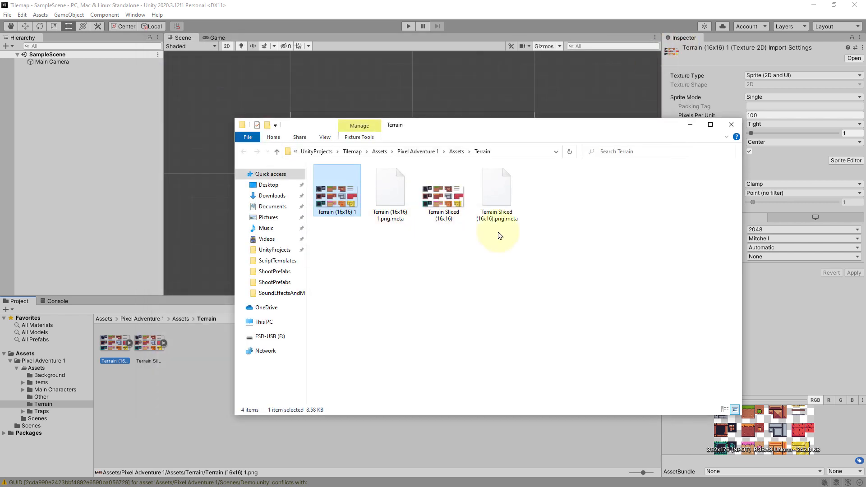
pyautogui.click(732, 124)
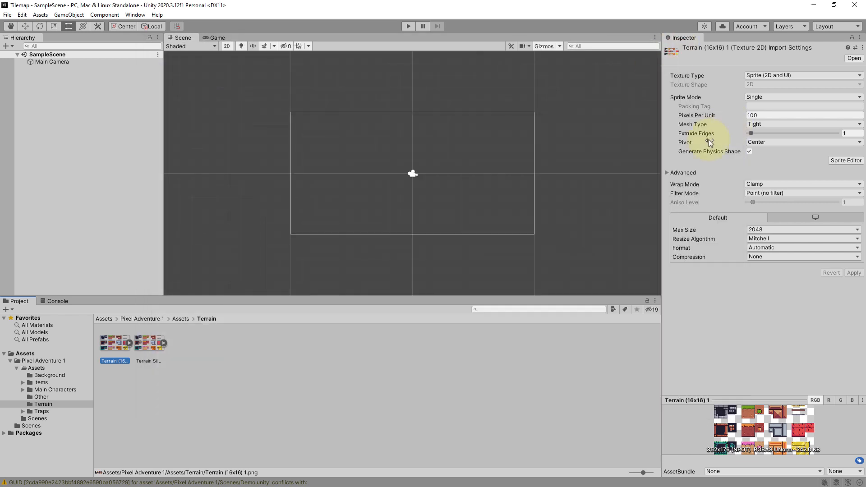
# - Compare the import settings of the Terrain Sliced texture with those of Terrain (16x16) 1
pyautogui.click(397, 386)
pyautogui.click(109, 361)
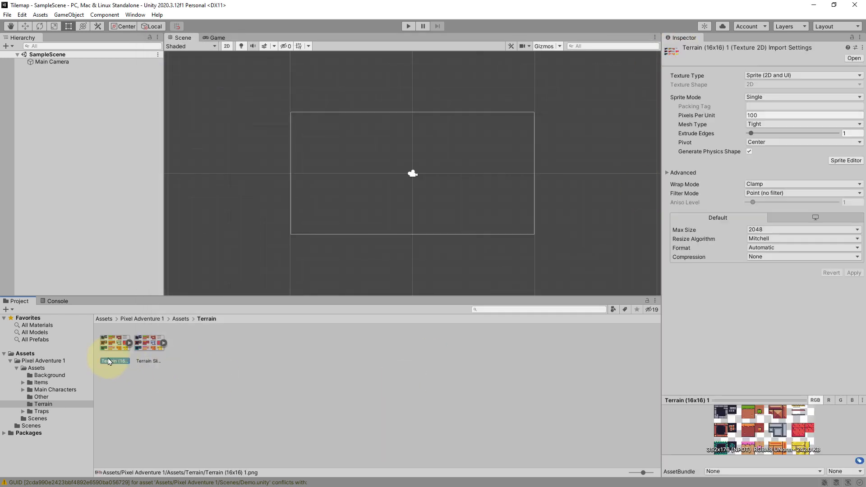
pyautogui.click(156, 350)
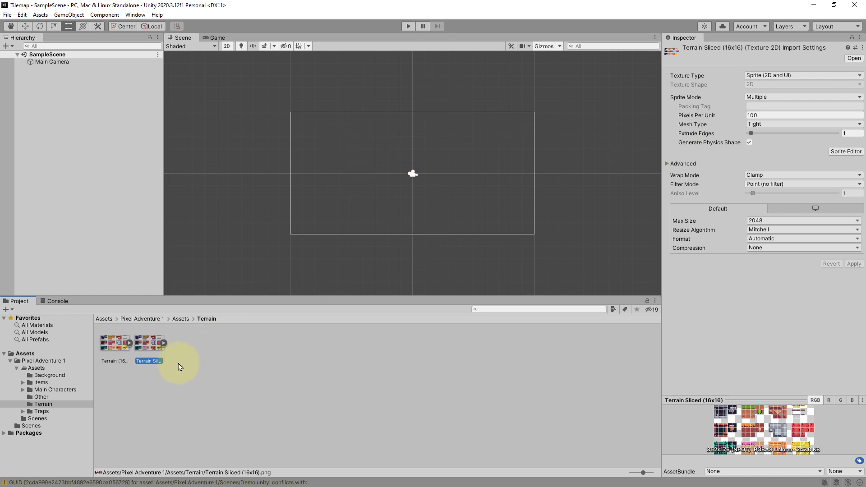
pyautogui.click(121, 349)
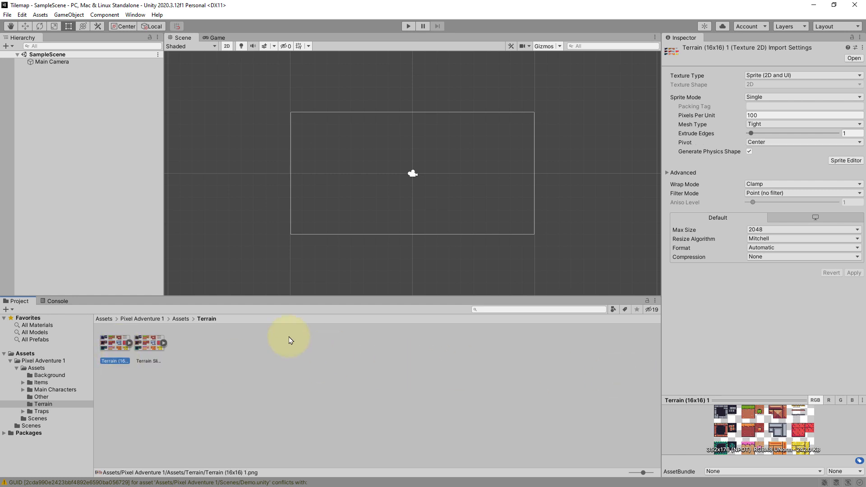
# - Keep the texture type as Sprite (2D and UI) and set the Sprite Mode to Multiple
pyautogui.click(776, 77)
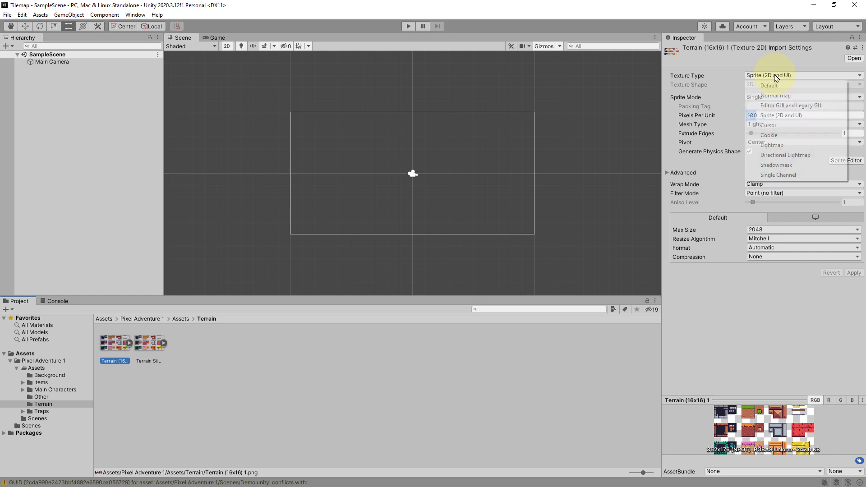
pyautogui.click(776, 117)
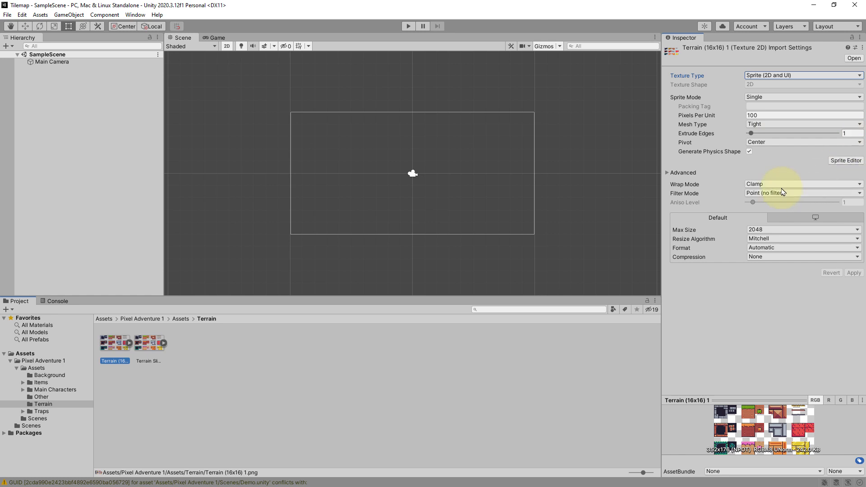
pyautogui.click(762, 99)
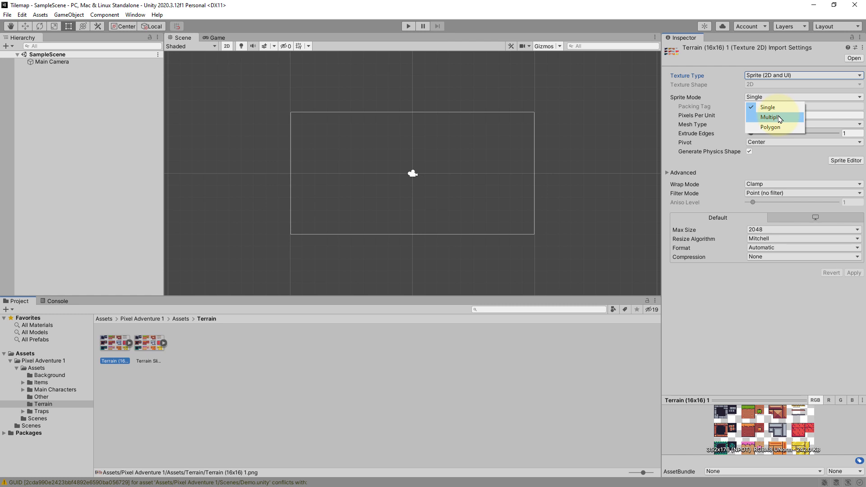
pyautogui.click(780, 118)
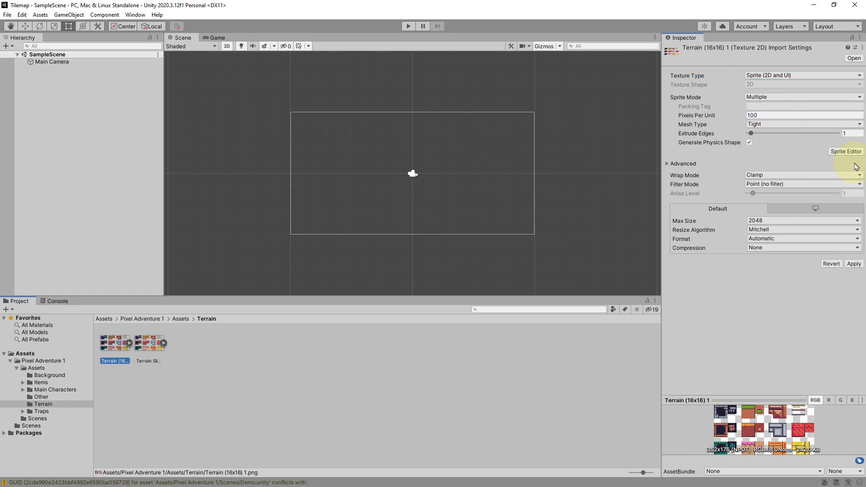
# - Set the texture's Pixels Per Unit to 16
pyautogui.click(764, 114)
pyautogui.click(747, 115)
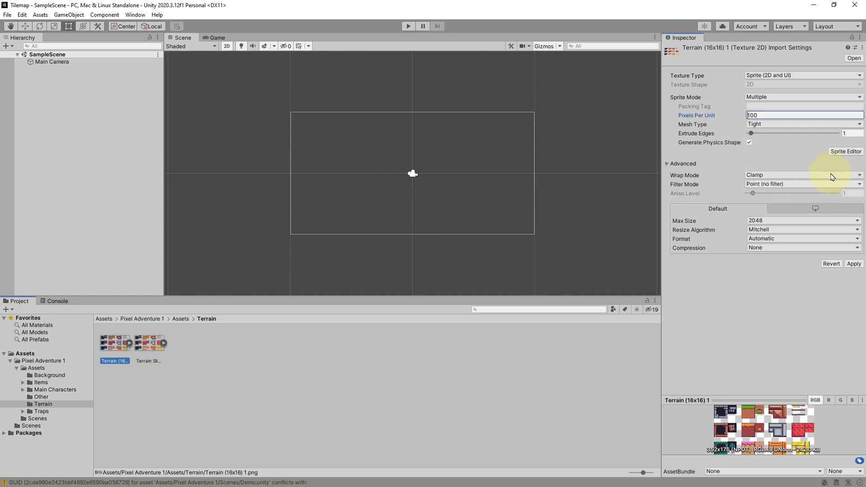
pyautogui.doubleClick(769, 116)
pyautogui.write('16')
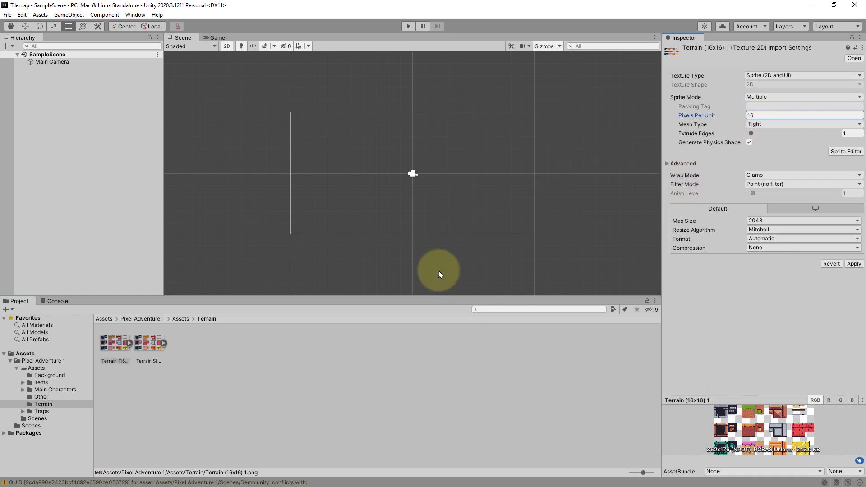
# - Open the Sprite Editor for the terrain texture, applying the pending import settings
pyautogui.scroll(5, 418, 175)
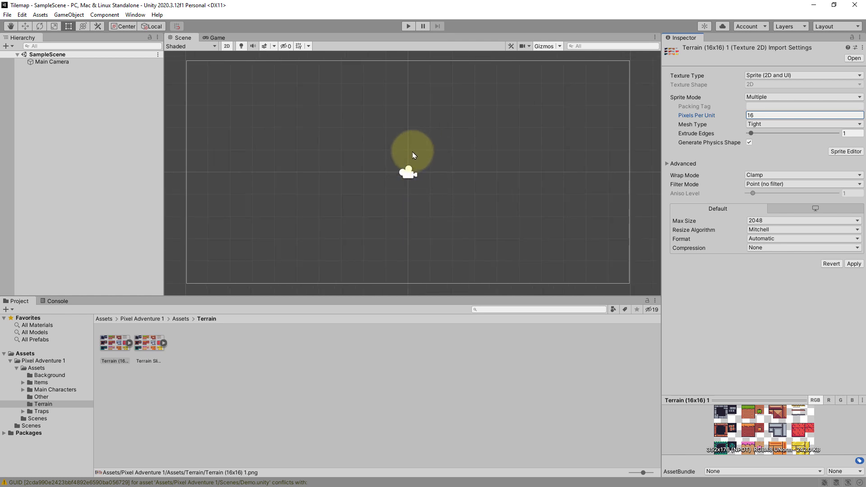
pyautogui.scroll(1, 412, 152)
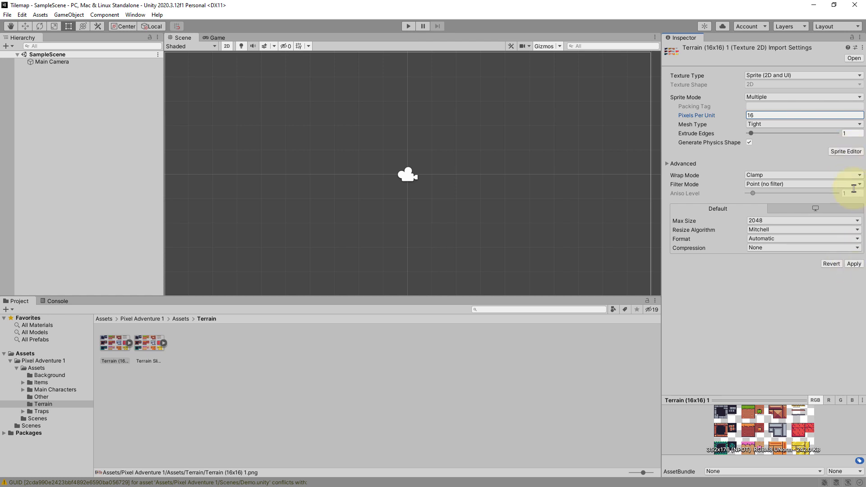
pyautogui.click(843, 152)
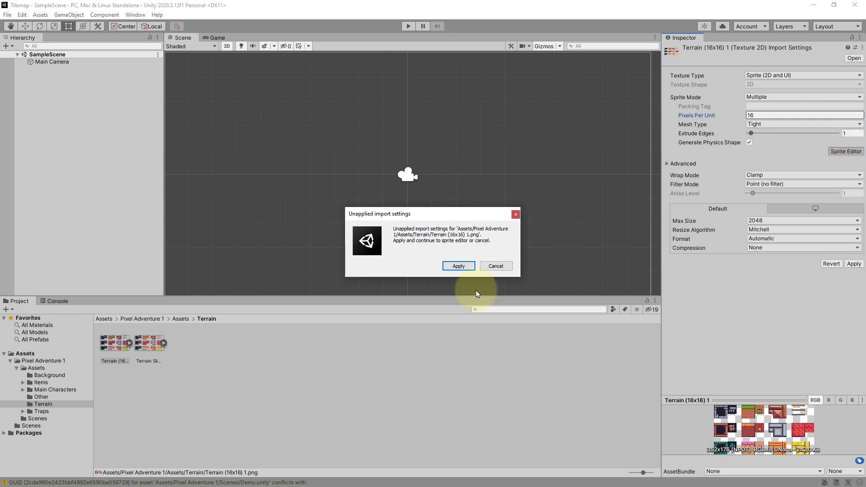
pyautogui.click(458, 266)
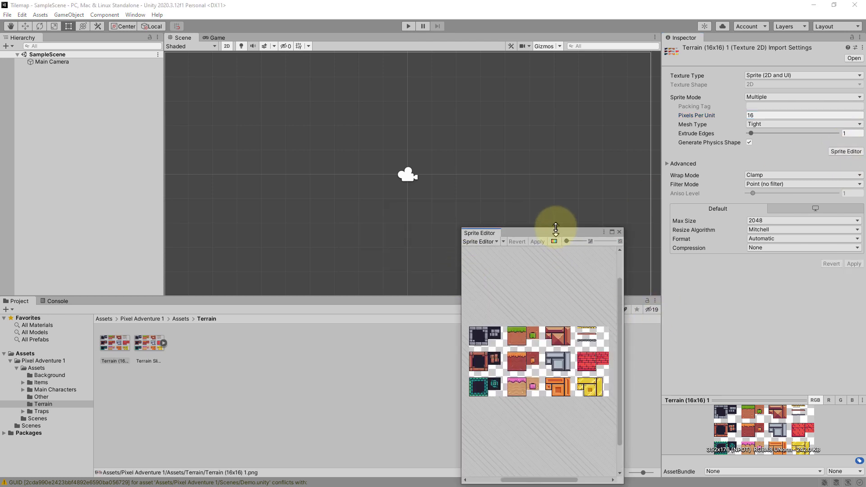
# - Slice the texture by cell size into 16 x 16 pixel tiles, apply the slices and close the Sprite Editor
pyautogui.moveTo(556, 231); pyautogui.dragTo(593, 173)
pyautogui.click(612, 178)
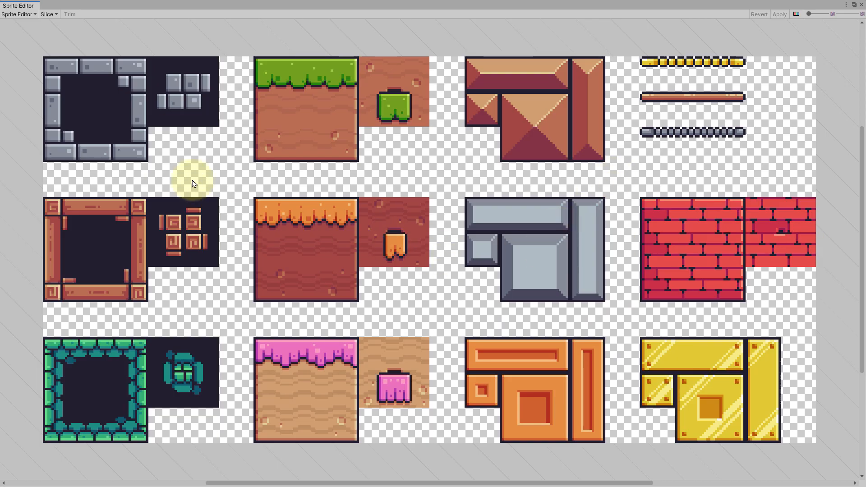
pyautogui.click(51, 15)
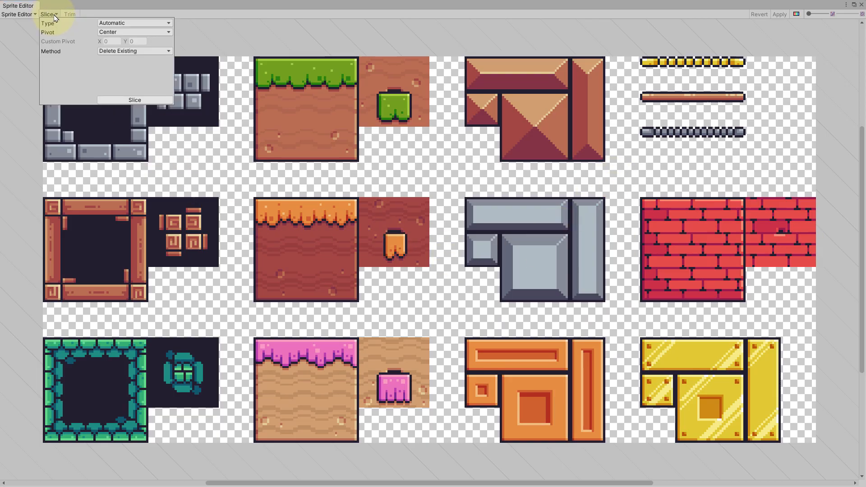
pyautogui.click(135, 23)
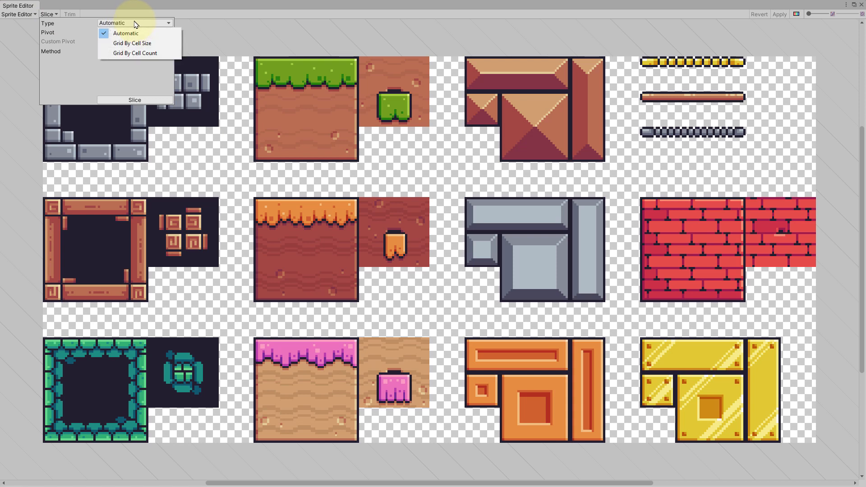
pyautogui.click(138, 43)
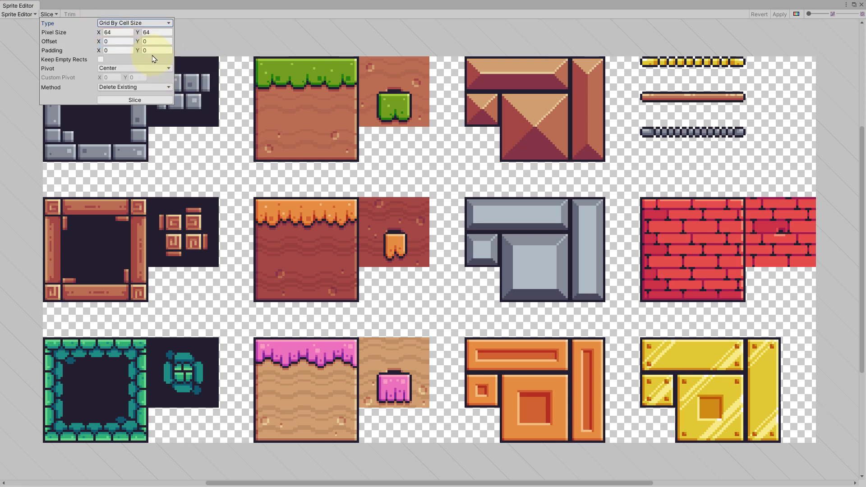
pyautogui.click(111, 32)
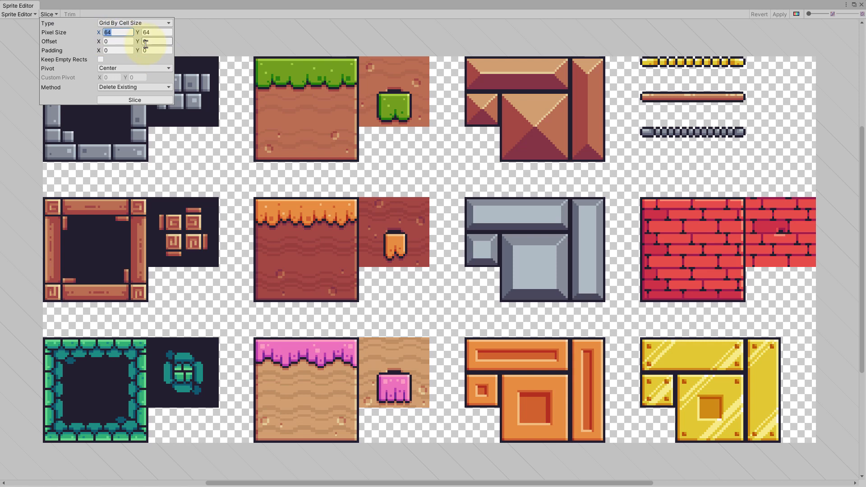
pyautogui.write('16')
pyautogui.click(156, 32)
pyautogui.write('16')
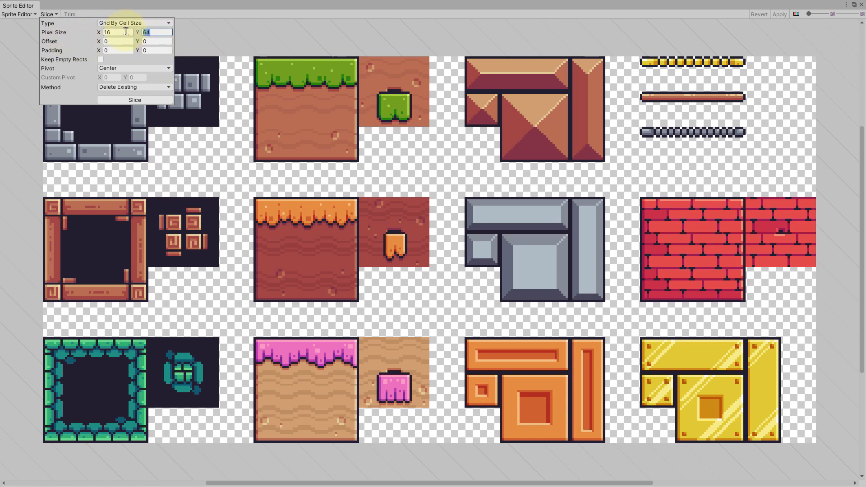
pyautogui.click(143, 101)
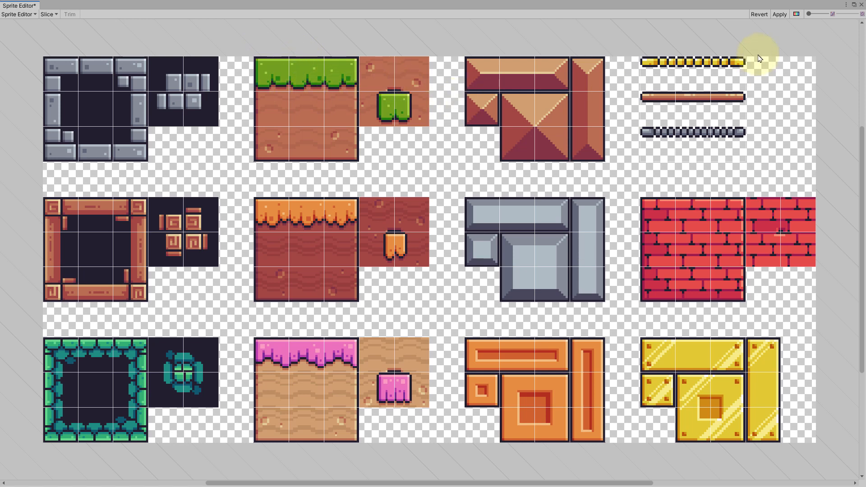
pyautogui.click(779, 14)
pyautogui.click(861, 5)
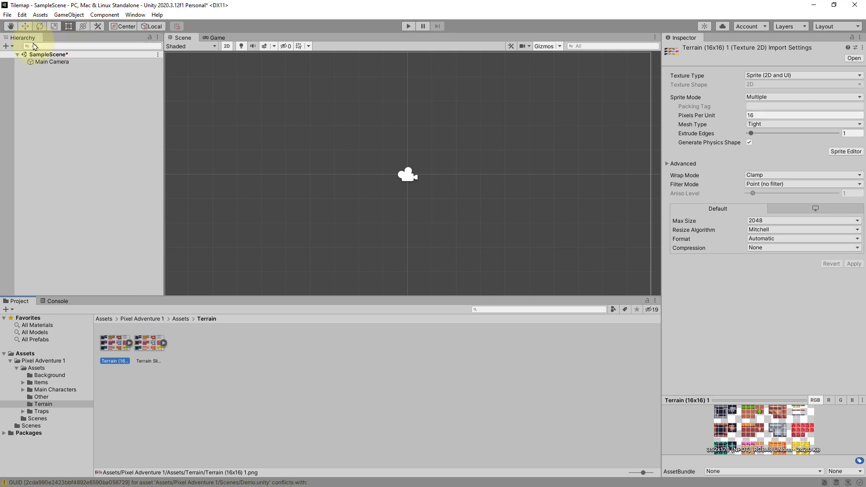
# - Create a Rectangular Tilemap in the scene and rename it Terrain
pyautogui.rightClick(76, 127)
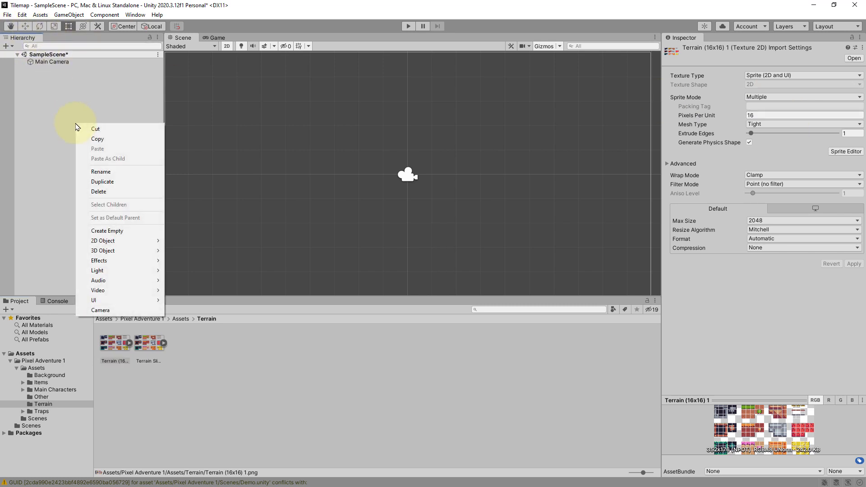
pyautogui.moveTo(135, 243)
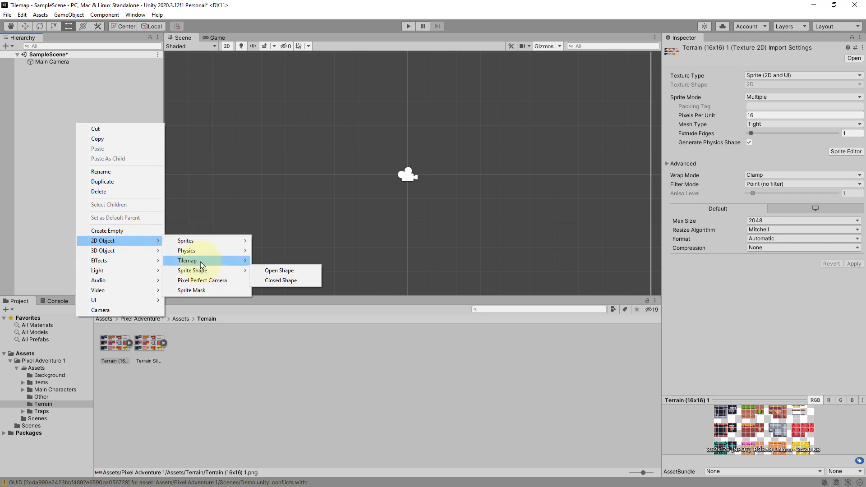
pyautogui.moveTo(254, 264)
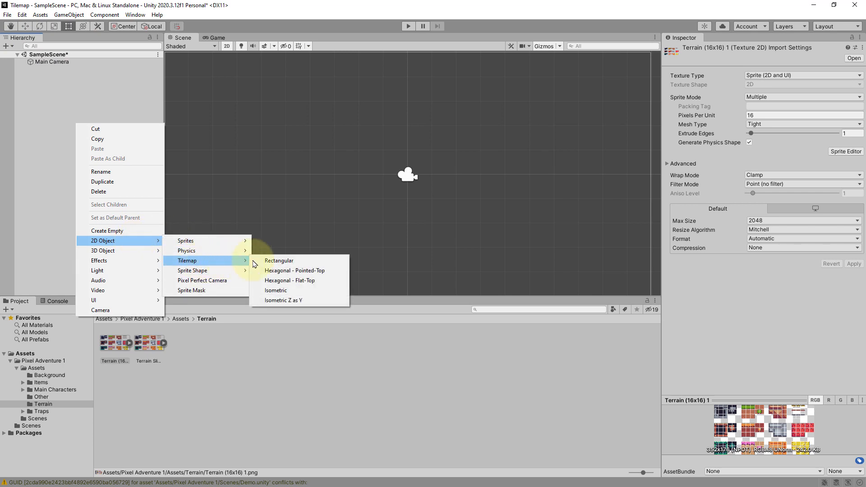
pyautogui.click(302, 265)
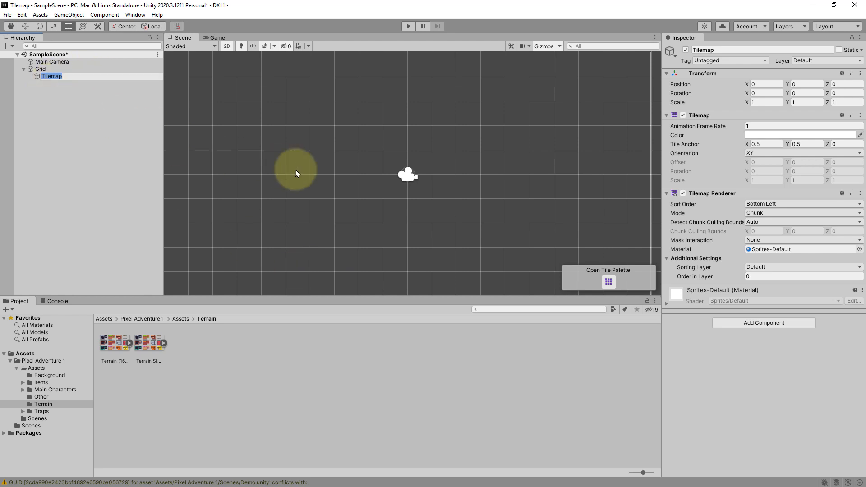
pyautogui.write('Terrain')
pyautogui.click(77, 139)
pyautogui.click(56, 76)
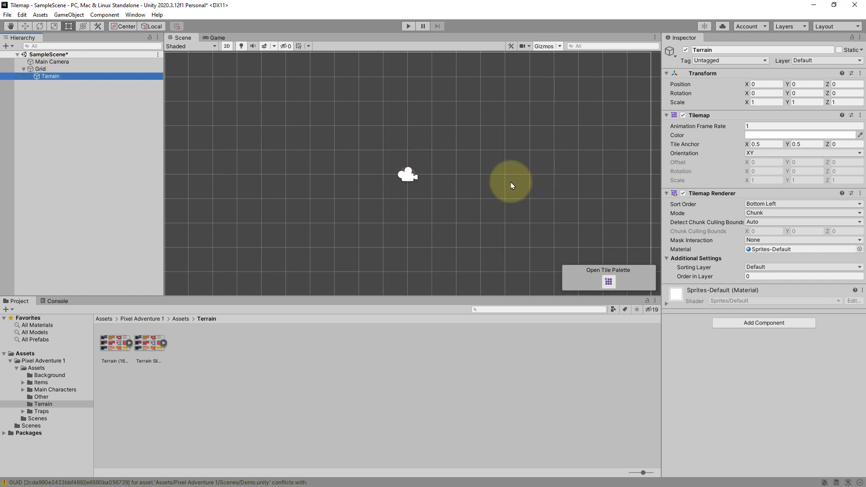
# - Open the Tile Palette window and dock it beside the Scene view
pyautogui.scroll(-3, 511, 182)
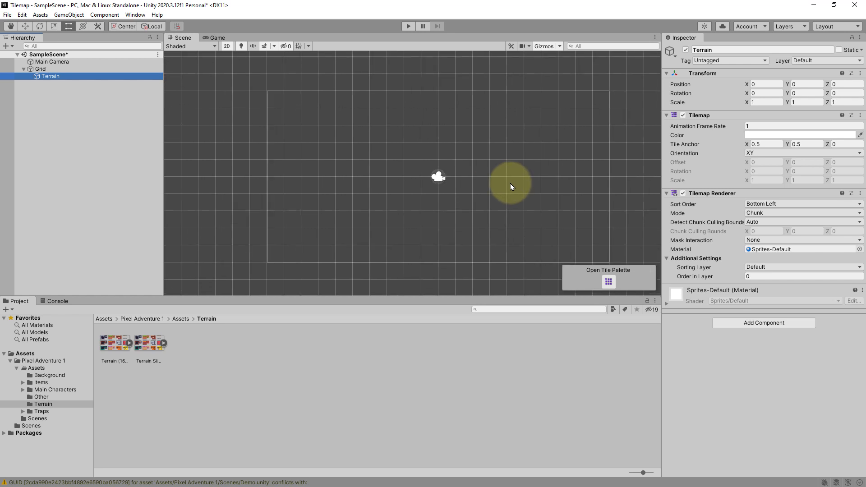
pyautogui.click(136, 15)
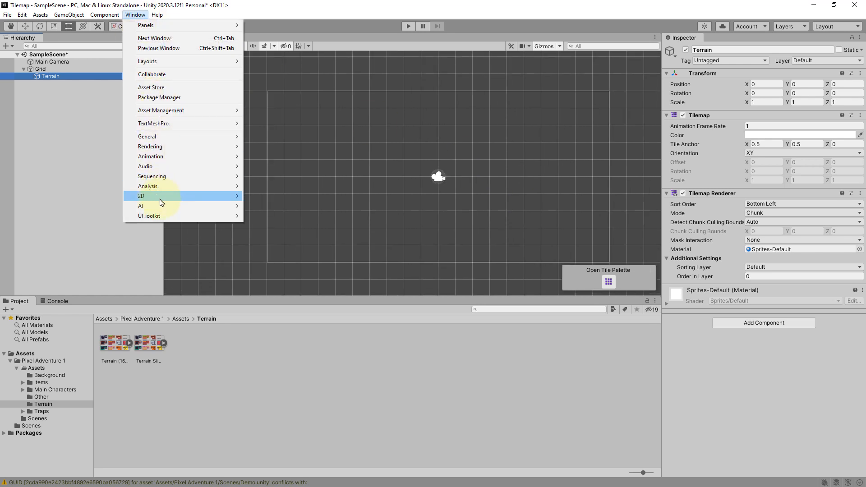
pyautogui.moveTo(164, 197)
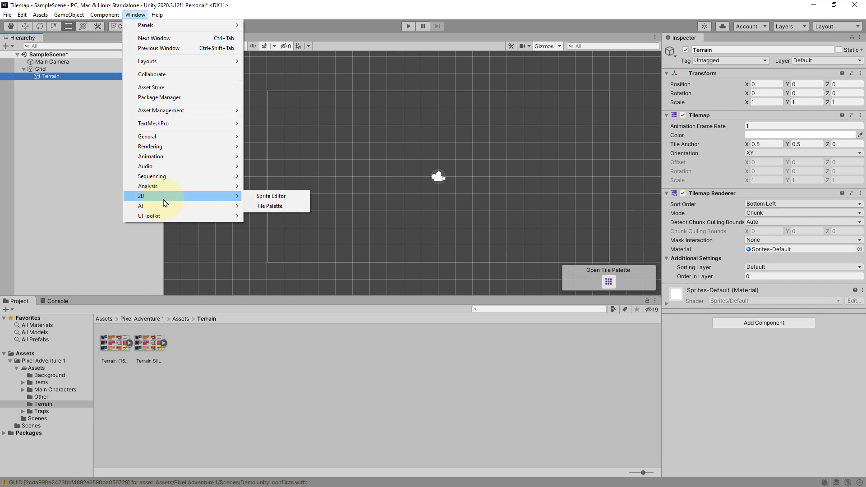
pyautogui.click(291, 211)
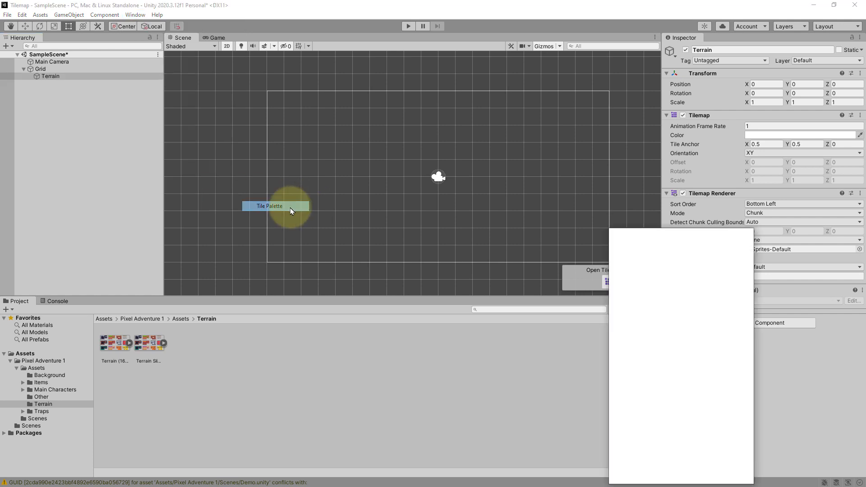
pyautogui.moveTo(668, 235); pyautogui.dragTo(586, 125)
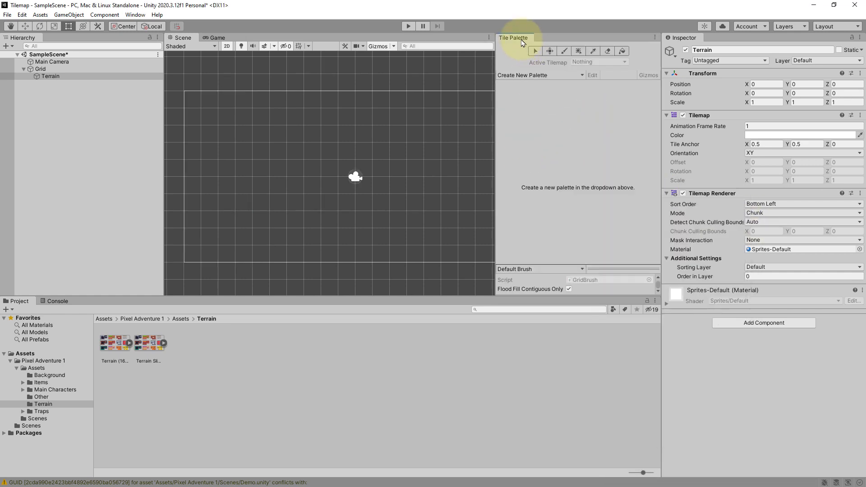
pyautogui.moveTo(518, 38); pyautogui.dragTo(572, 164)
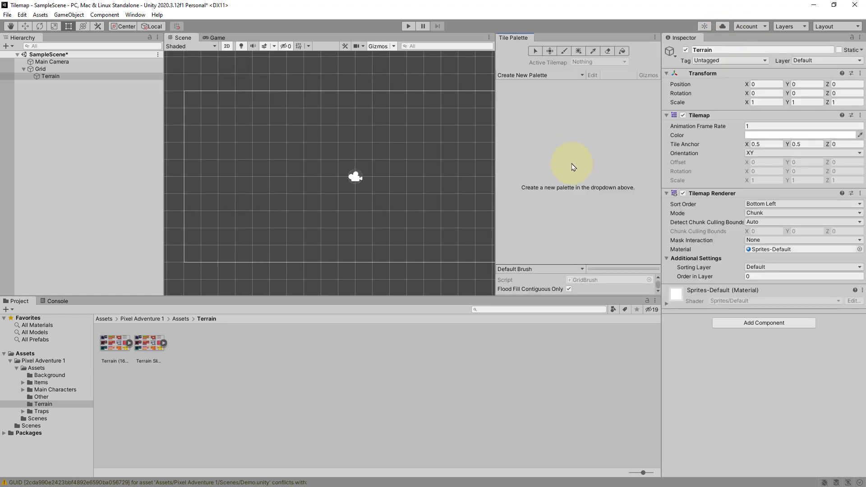
# - Create a new rectangular palette named Terrain and save it into the Terrain folder
pyautogui.click(578, 76)
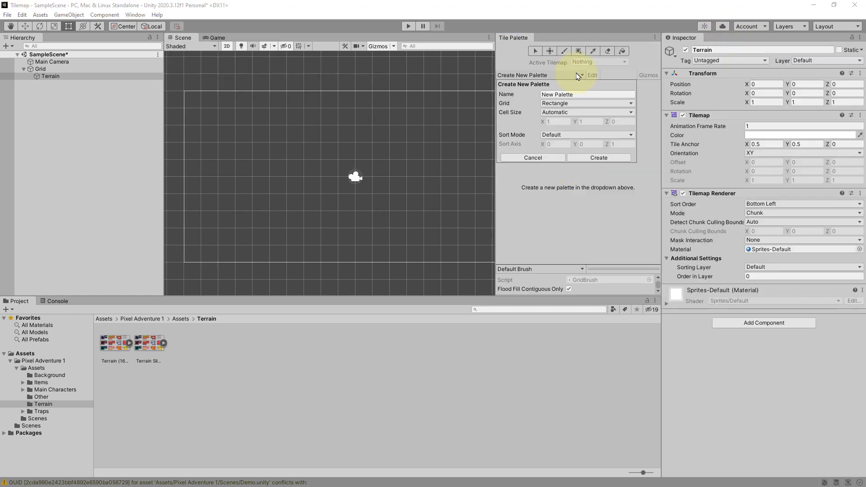
pyautogui.click(598, 94)
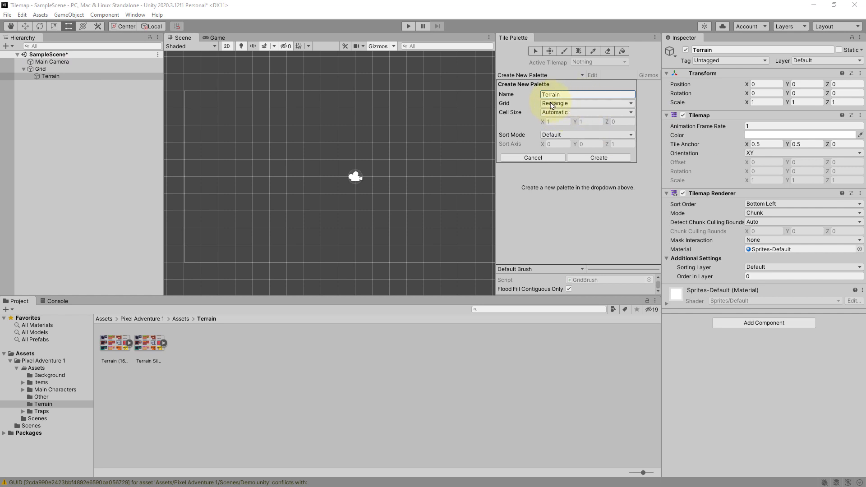
pyautogui.click(598, 158)
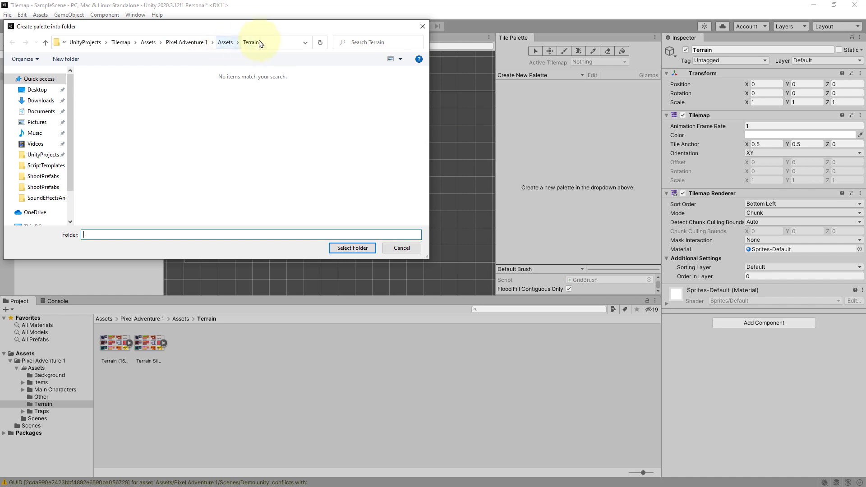
pyautogui.click(346, 248)
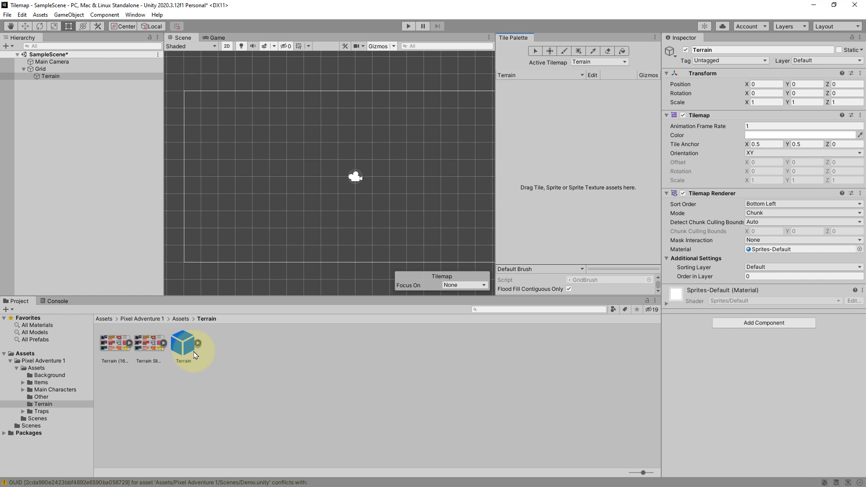
# - Add the Terrain (16x16) texture to the palette, generating its tiles into a new Tiles folder
pyautogui.click(122, 345)
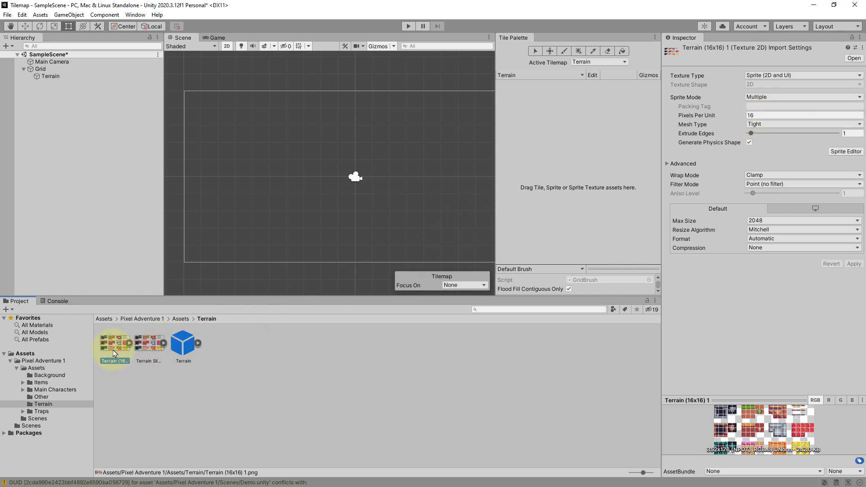
pyautogui.moveTo(108, 346); pyautogui.dragTo(525, 150)
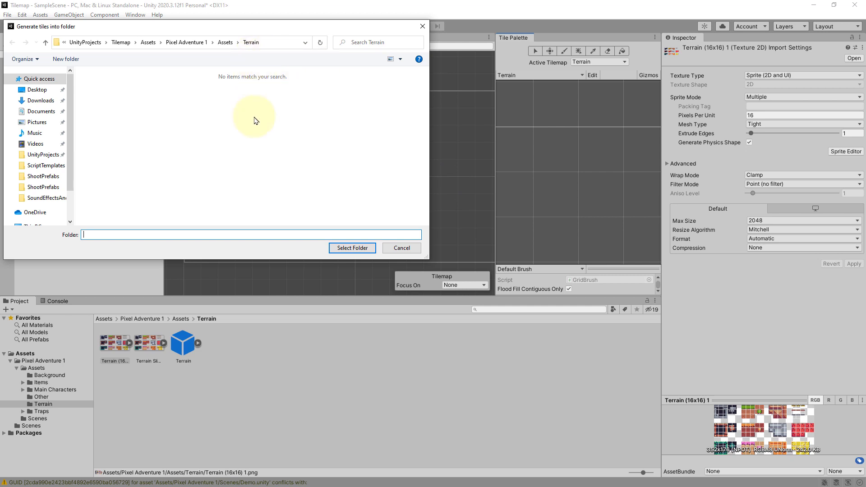
pyautogui.rightClick(210, 158)
pyautogui.moveTo(248, 276)
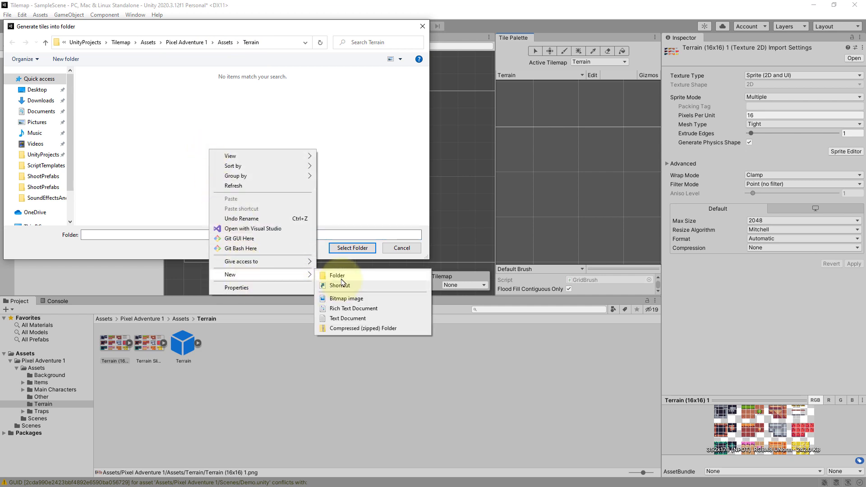
pyautogui.click(339, 273)
pyautogui.write('Tile')
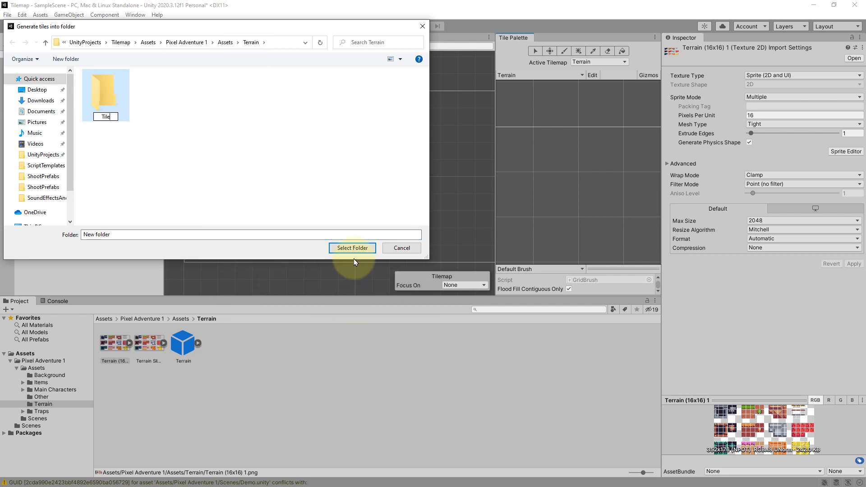
pyautogui.write('s')
pyautogui.press('Return')
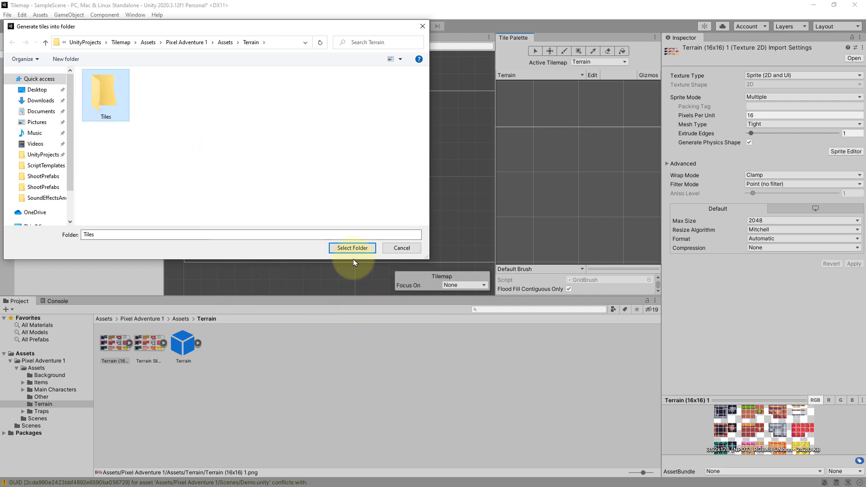
pyautogui.doubleClick(117, 109)
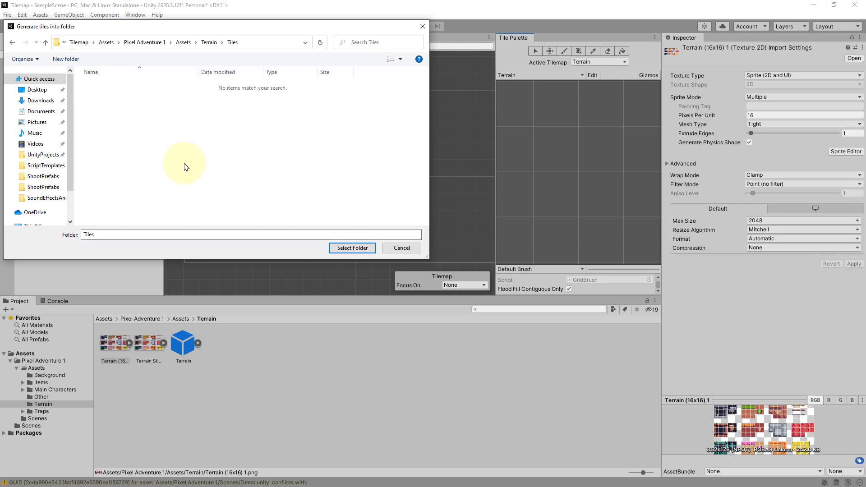
pyautogui.click(356, 248)
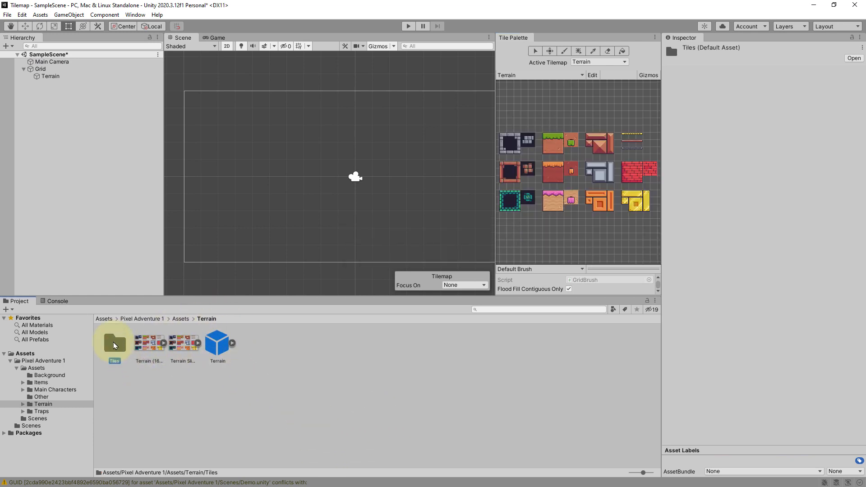
# - Browse the generated tiles in the Tiles folder, then return to the Terrain folder
pyautogui.doubleClick(114, 343)
pyautogui.scroll(-3, 248, 388)
pyautogui.scroll(-3, 301, 429)
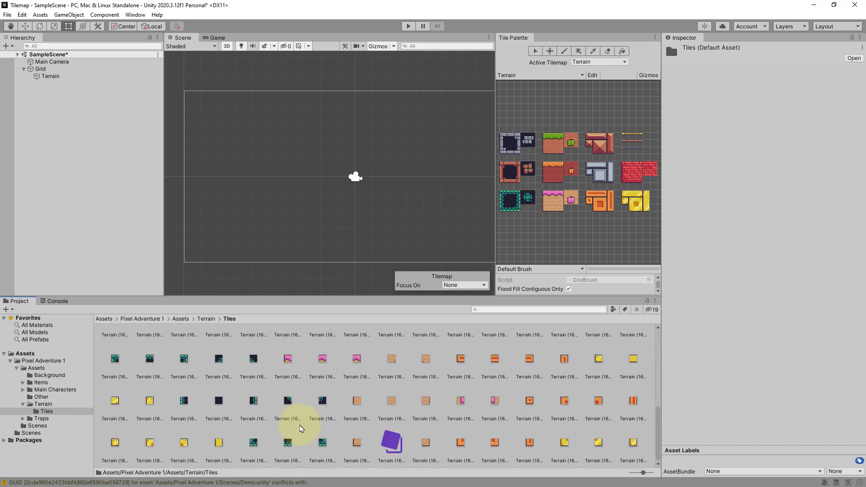
pyautogui.scroll(6, 301, 429)
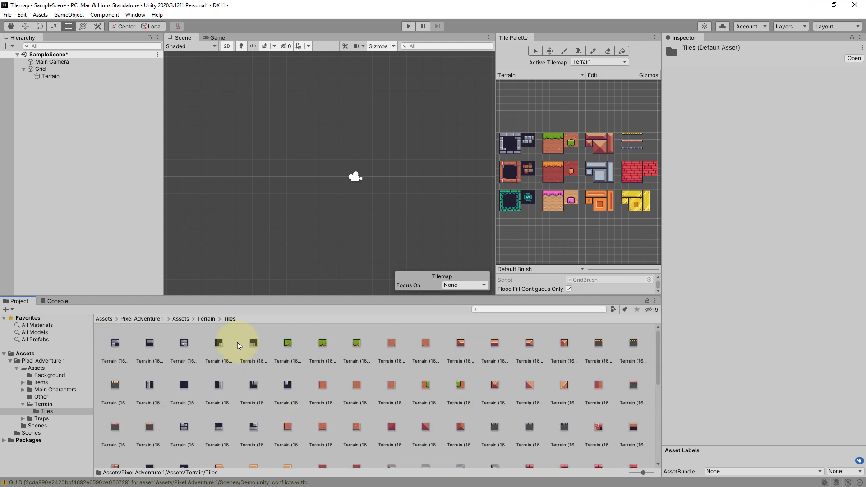
pyautogui.click(206, 319)
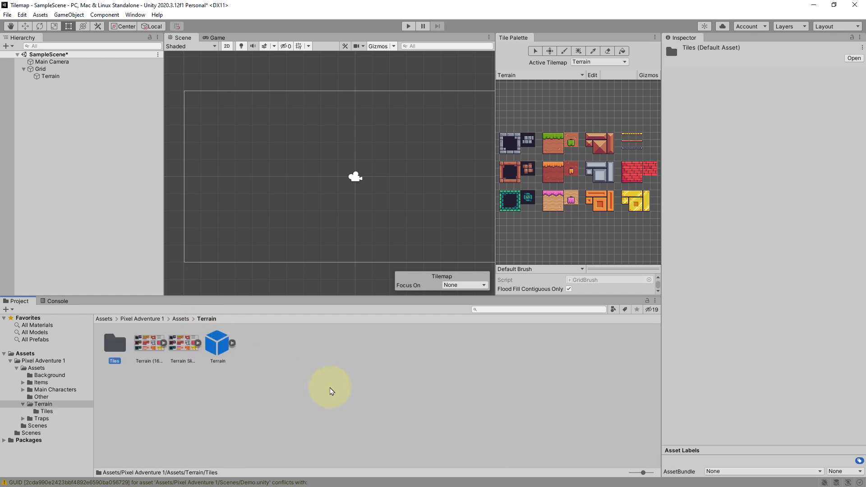
# - Paint a horizontal row of grass-top tiles on the Terrain tilemap
pyautogui.click(549, 140)
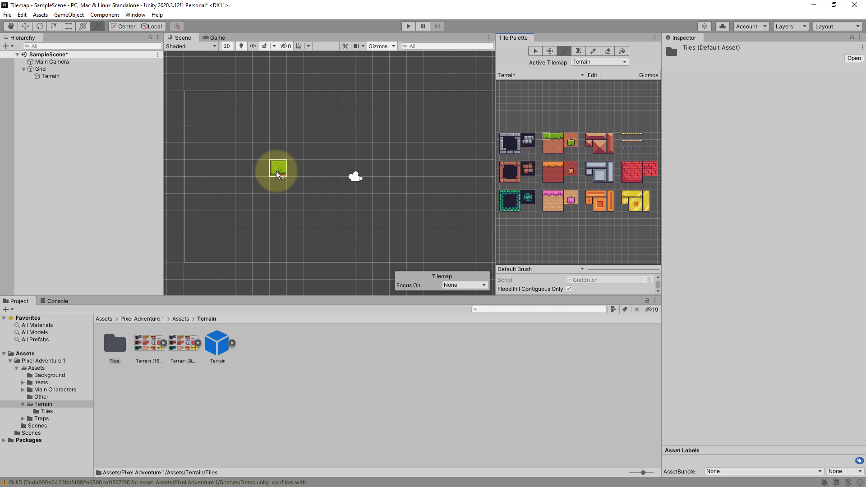
pyautogui.click(553, 136)
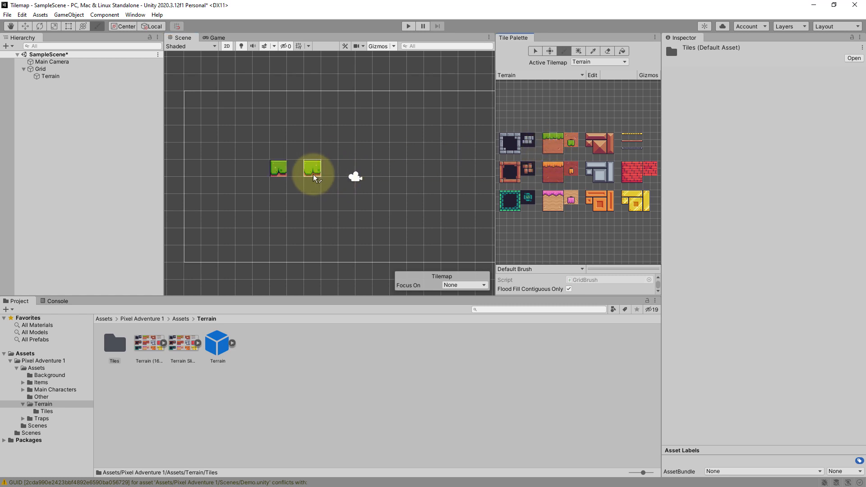
pyautogui.moveTo(304, 174); pyautogui.dragTo(356, 172)
pyautogui.click(561, 139)
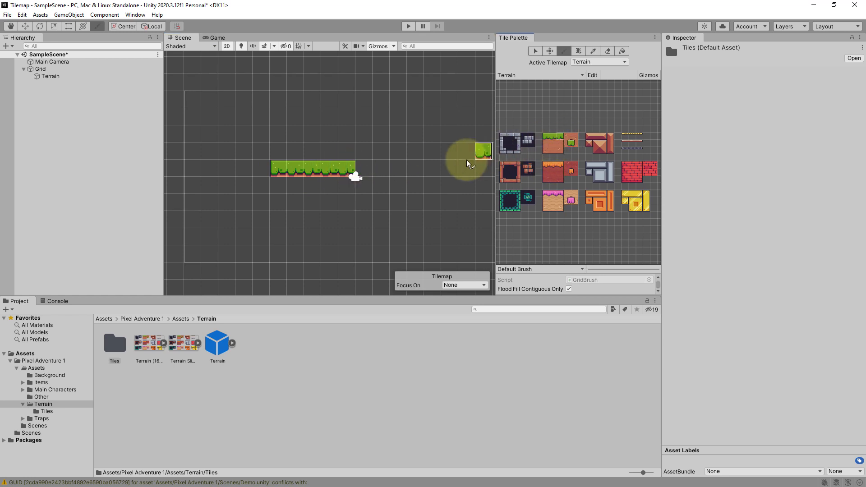
pyautogui.click(363, 170)
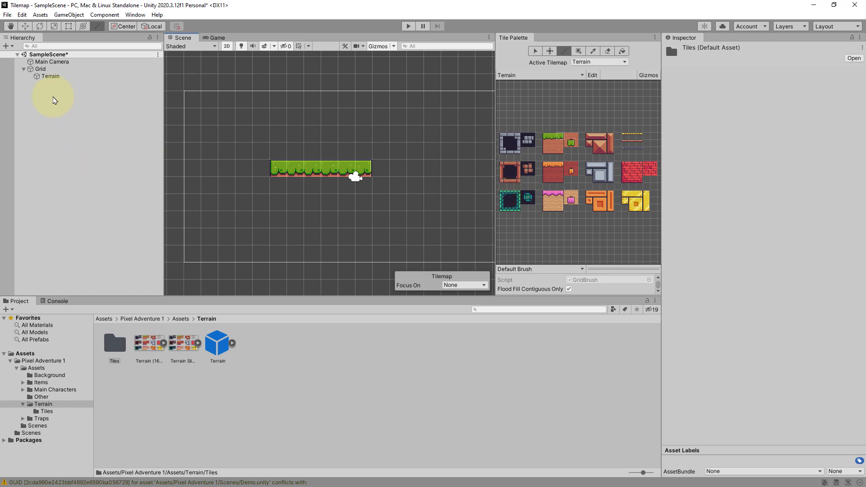
# - Change the terrain texture's Pixels Per Unit to 32 and apply it
pyautogui.click(53, 75)
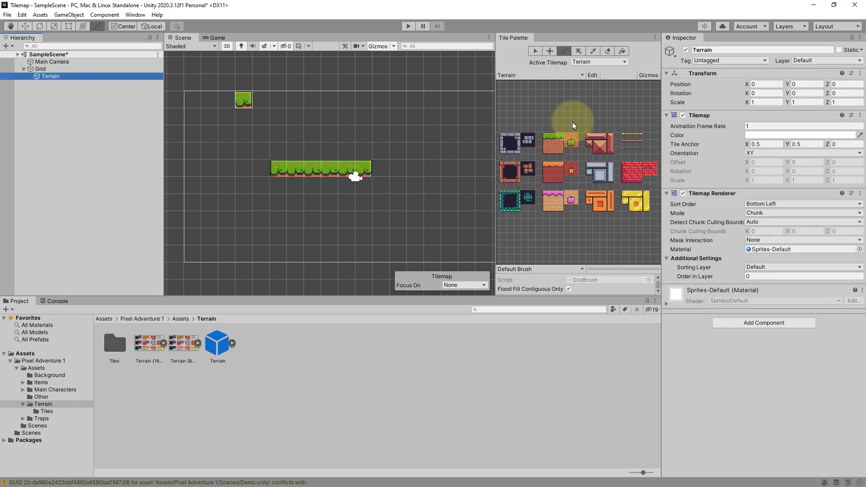
pyautogui.click(148, 354)
pyautogui.click(719, 120)
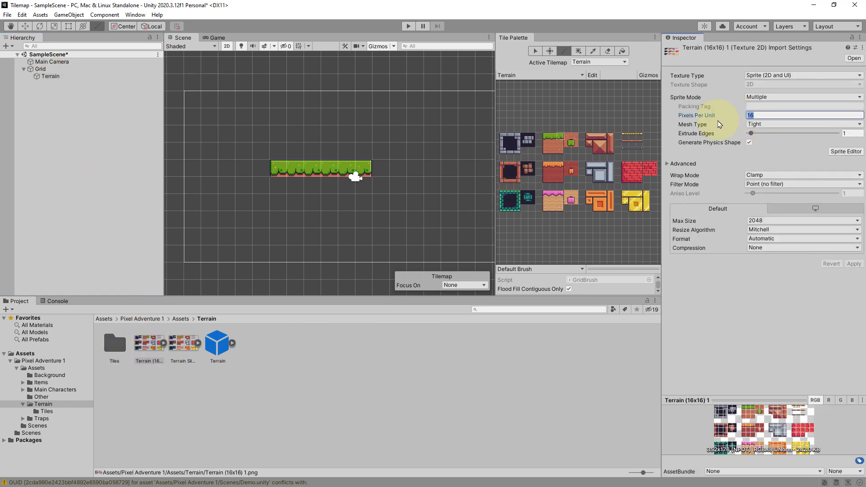
pyautogui.write('32')
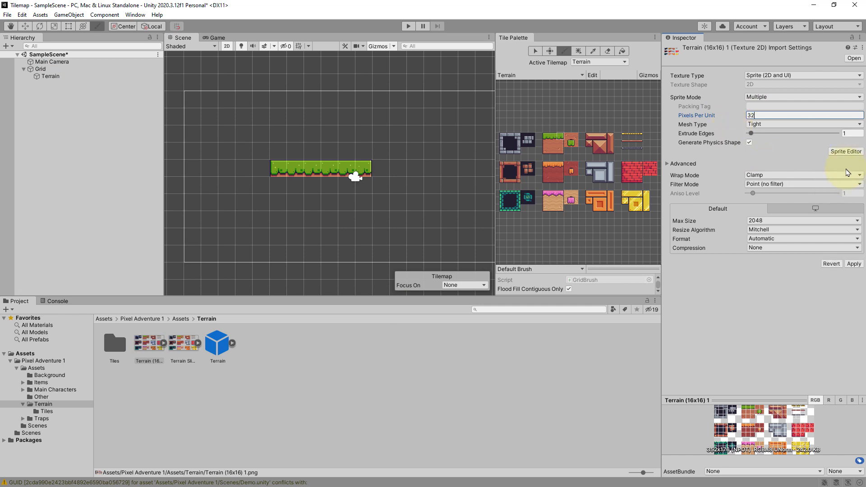
pyautogui.click(854, 264)
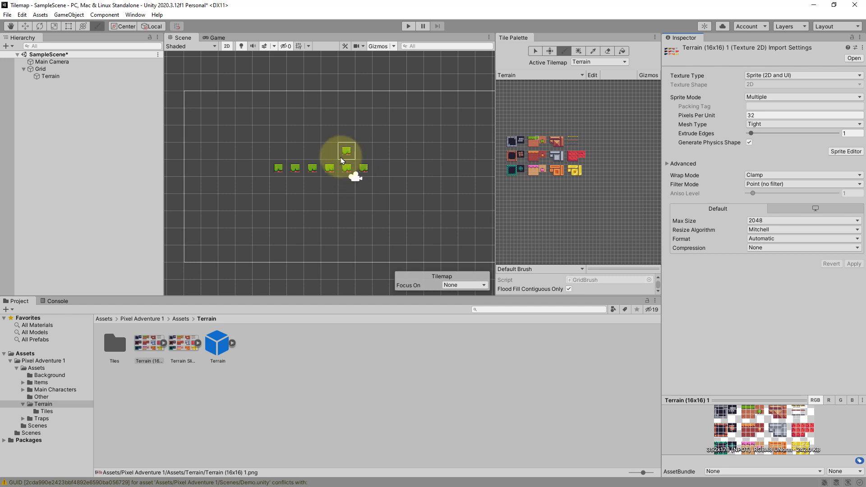
# - Set the terrain texture's Pixels Per Unit back to 16 and apply it
pyautogui.click(763, 116)
pyautogui.write('16')
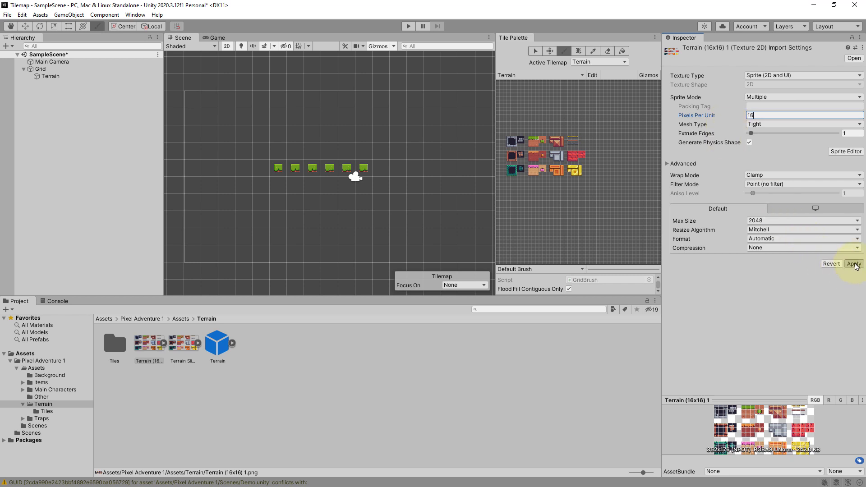
pyautogui.click(854, 264)
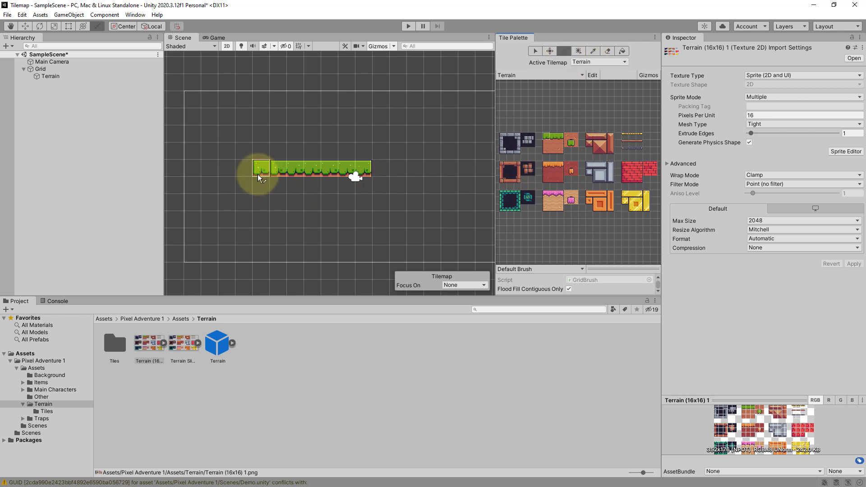
# - Paint another grass row above, and a wide block of grass-topped dirt tiles below the first row
pyautogui.moveTo(262, 134); pyautogui.dragTo(347, 134)
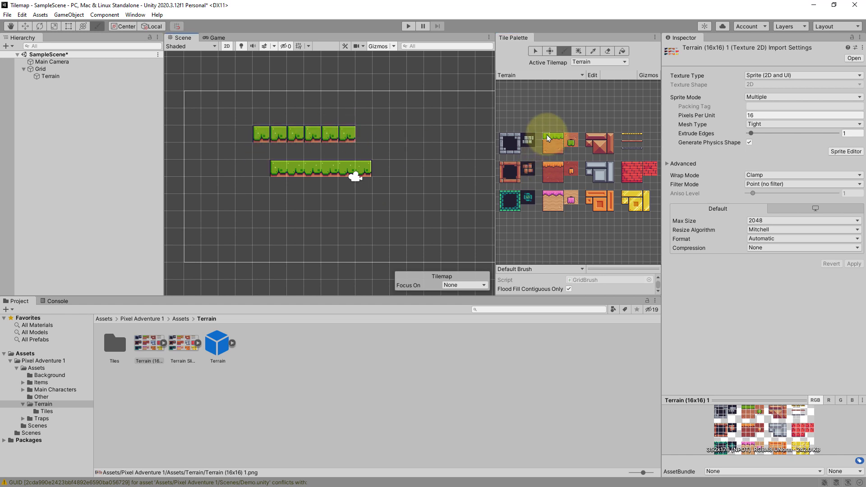
pyautogui.moveTo(547, 136); pyautogui.dragTo(547, 150)
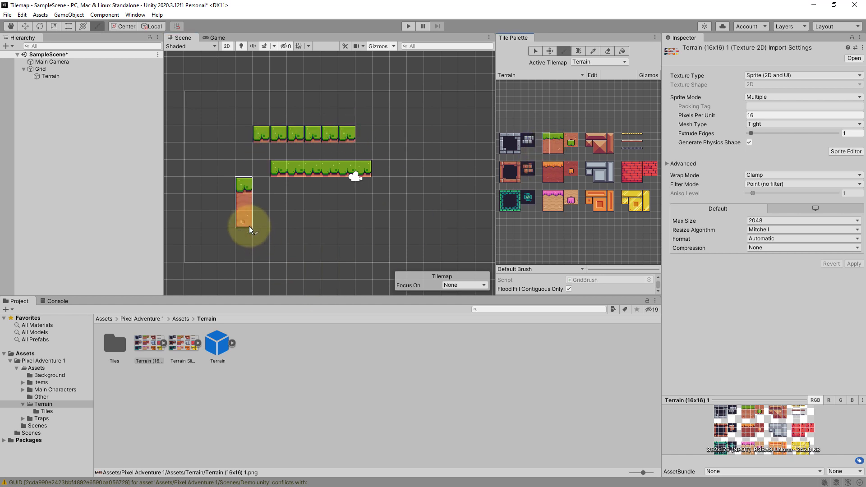
pyautogui.moveTo(248, 221); pyautogui.dragTo(329, 221)
pyautogui.moveTo(554, 135); pyautogui.dragTo(554, 151)
pyautogui.moveTo(264, 220); pyautogui.dragTo(411, 220)
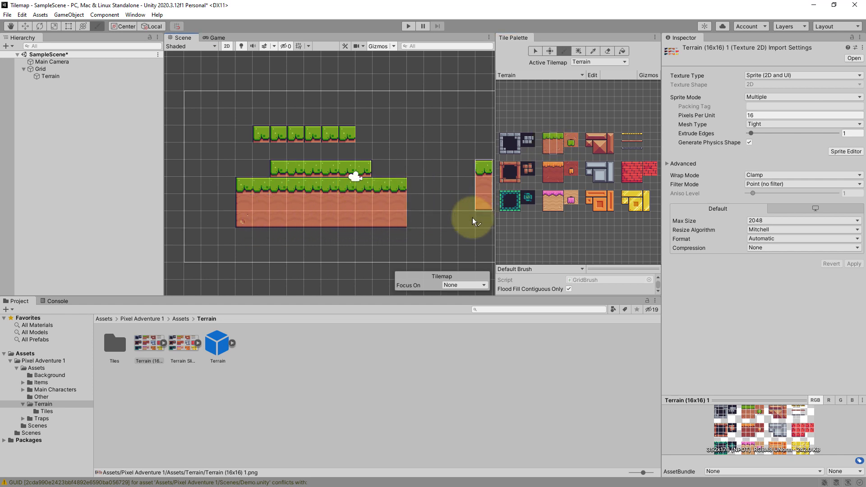
# - Erase the floating grass rows above the ground block with the Eraser tool
pyautogui.click(611, 53)
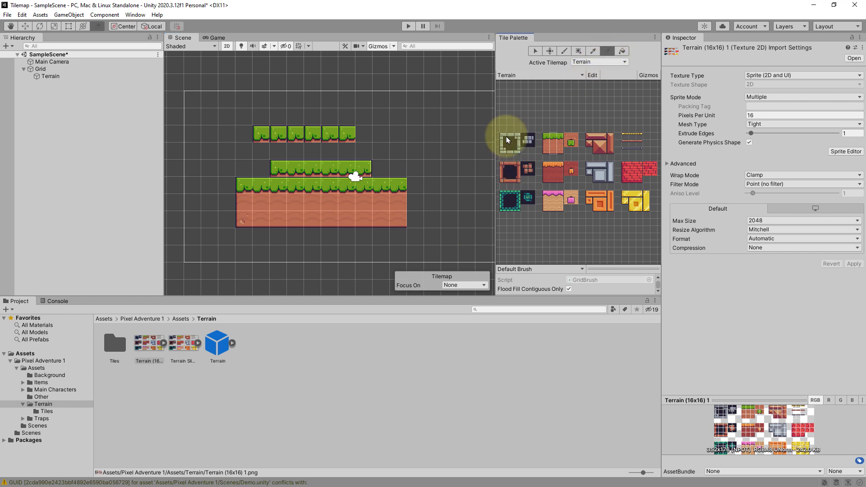
pyautogui.click(370, 165)
pyautogui.moveTo(370, 166)
pyautogui.mouseDown()
pyautogui.moveTo(332, 154)
pyautogui.moveTo(266, 165)
pyautogui.mouseUp()
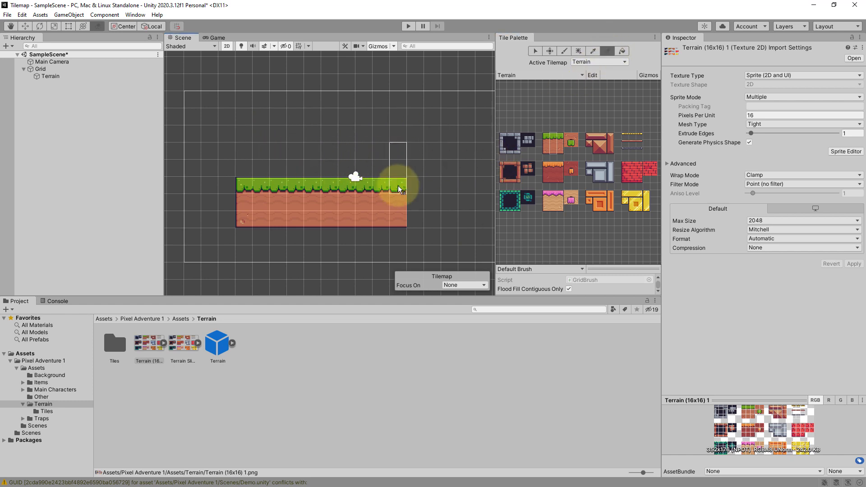
# - Erase the middle of the ground block with the Eraser, leaving a single-tile column at each end
pyautogui.moveTo(295, 219); pyautogui.dragTo(364, 211)
pyautogui.click(564, 51)
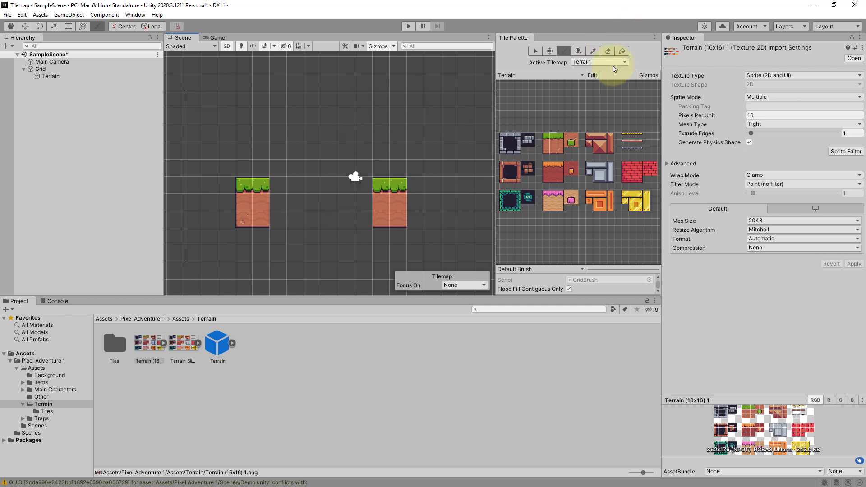
pyautogui.click(607, 51)
pyautogui.press('b')
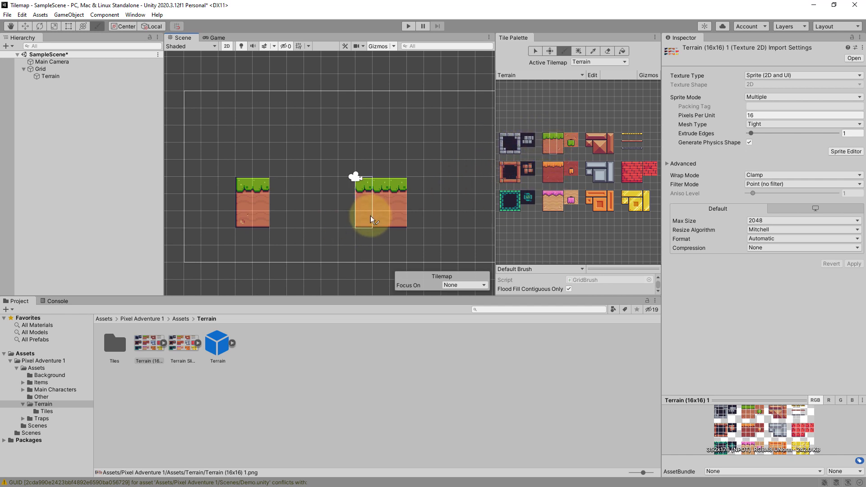
pyautogui.keyDown('shift'); pyautogui.click(267, 222); pyautogui.keyUp('shift')
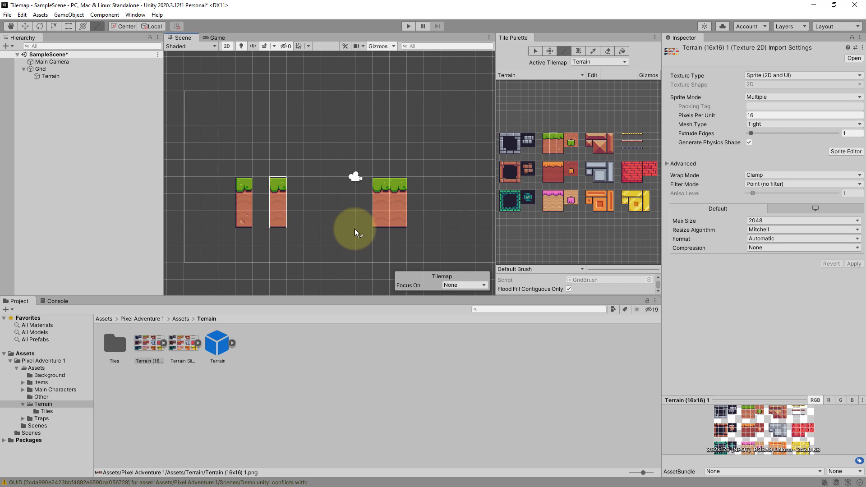
pyautogui.keyDown('shift'); pyautogui.click(378, 223); pyautogui.keyUp('shift')
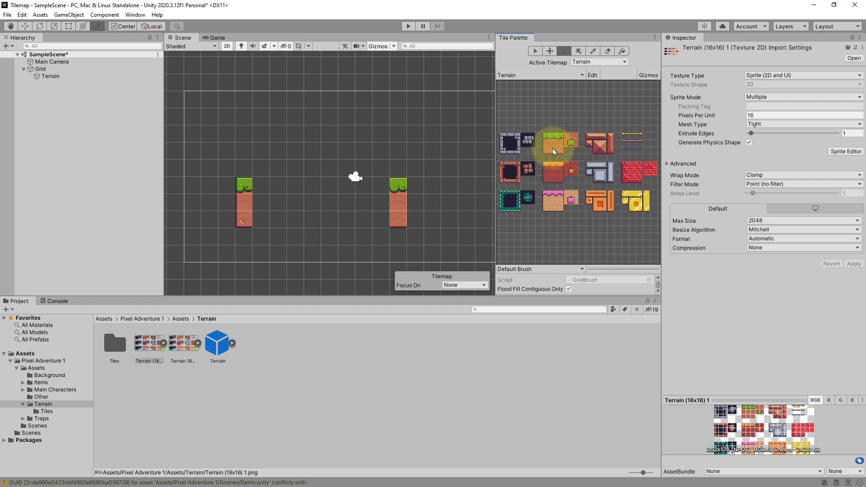
# - Paint a few scattered grass tiles between the two columns
pyautogui.click(351, 187)
pyautogui.moveTo(381, 185)
pyautogui.mouseDown()
pyautogui.moveTo(342, 144)
pyautogui.moveTo(350, 138)
pyautogui.moveTo(391, 173)
pyautogui.mouseUp()
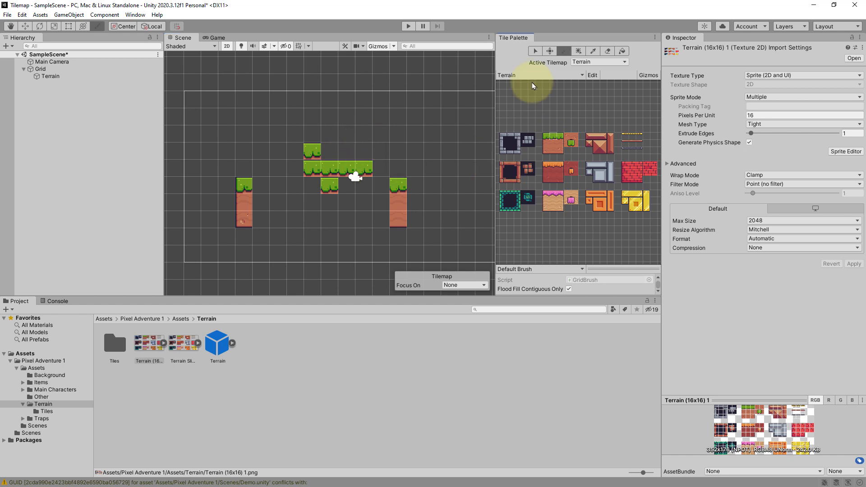
# - Select the scattered grass tiles with the Select tool, try moving them with the Move tool, and erase them
pyautogui.click(550, 51)
pyautogui.click(368, 170)
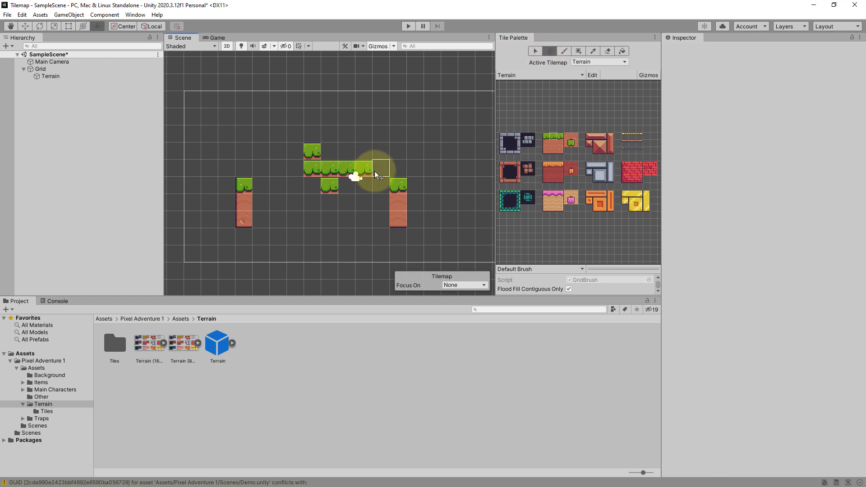
pyautogui.click(536, 51)
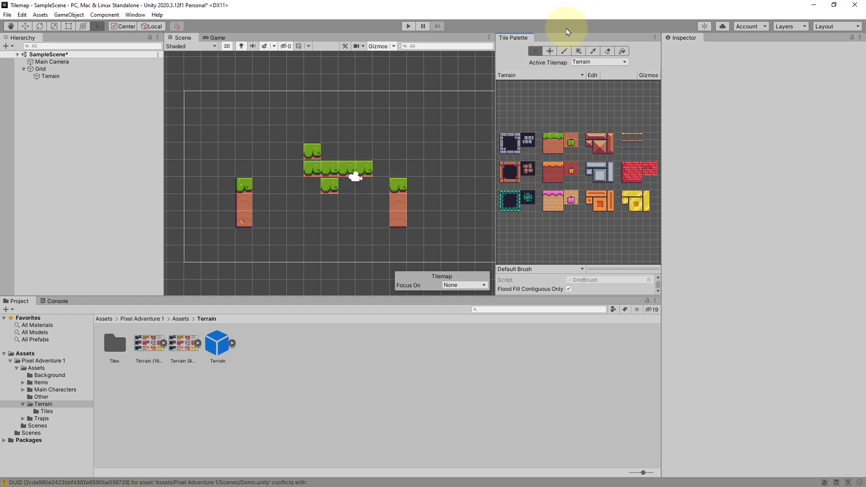
pyautogui.click(364, 168)
pyautogui.click(549, 50)
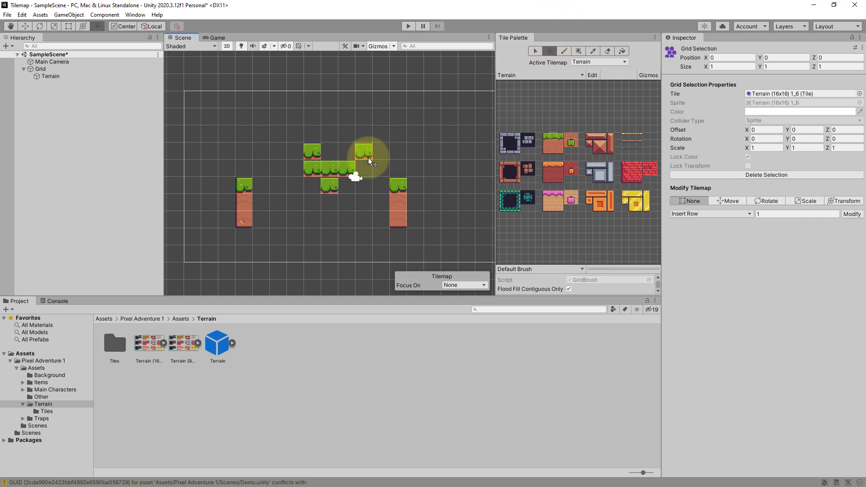
pyautogui.click(535, 51)
pyautogui.moveTo(316, 150); pyautogui.dragTo(344, 180)
pyautogui.click(550, 50)
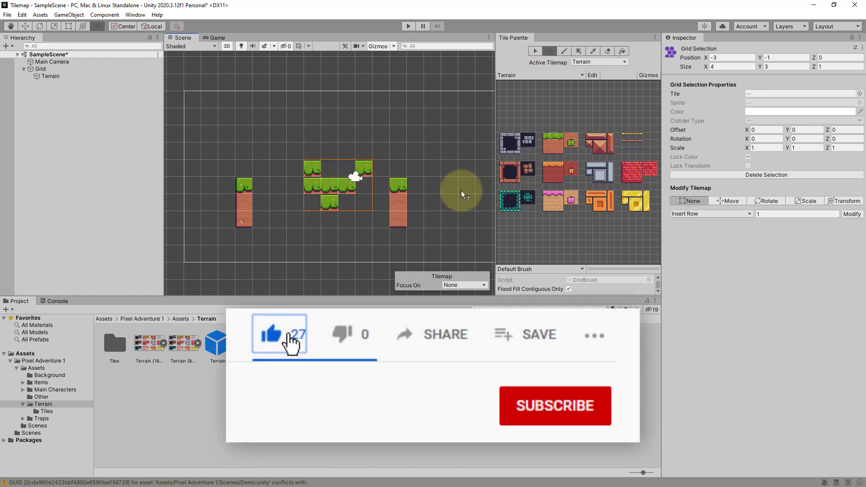
pyautogui.click(579, 52)
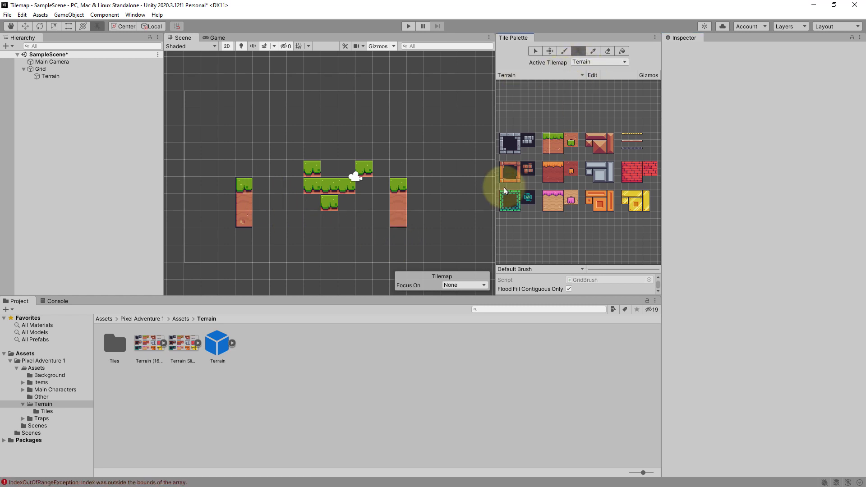
pyautogui.click(607, 51)
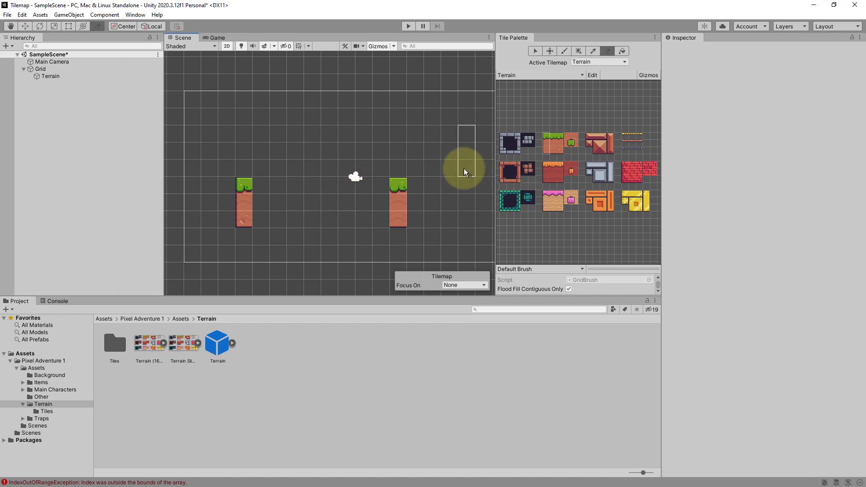
# - Box-fill the gap between the columns with the grass-topped dirt tile to rebuild the ground block
pyautogui.click(579, 51)
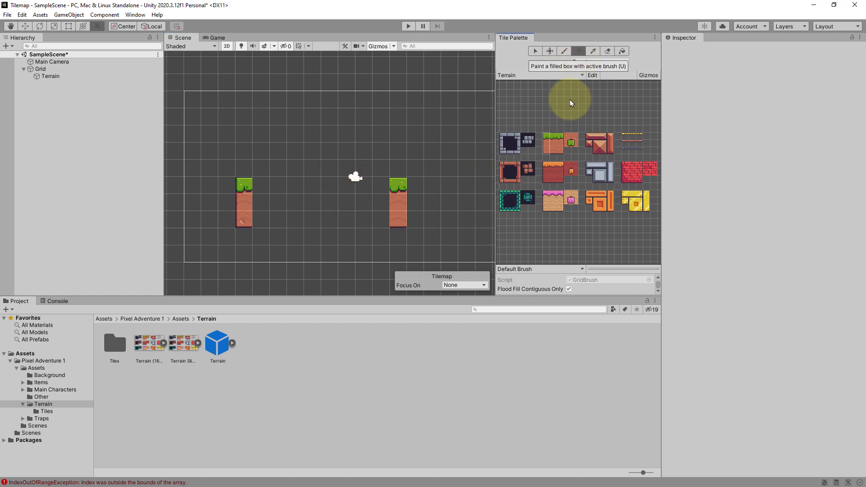
pyautogui.click(553, 138)
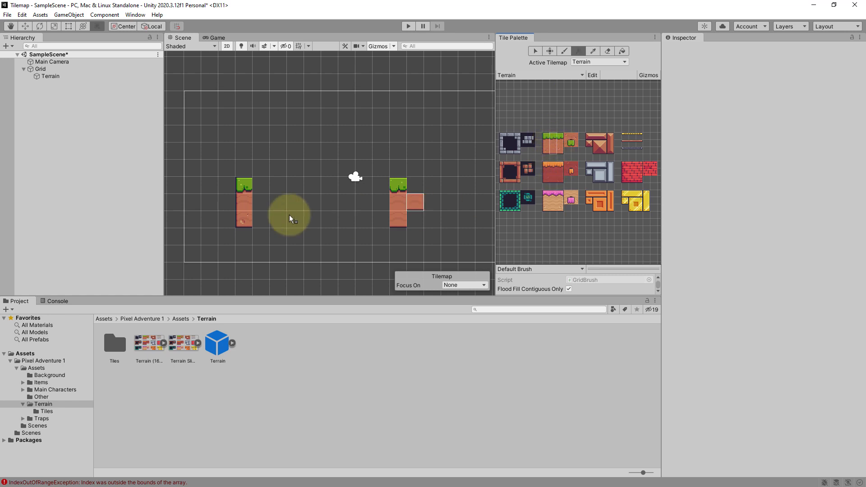
pyautogui.moveTo(264, 192); pyautogui.dragTo(384, 217)
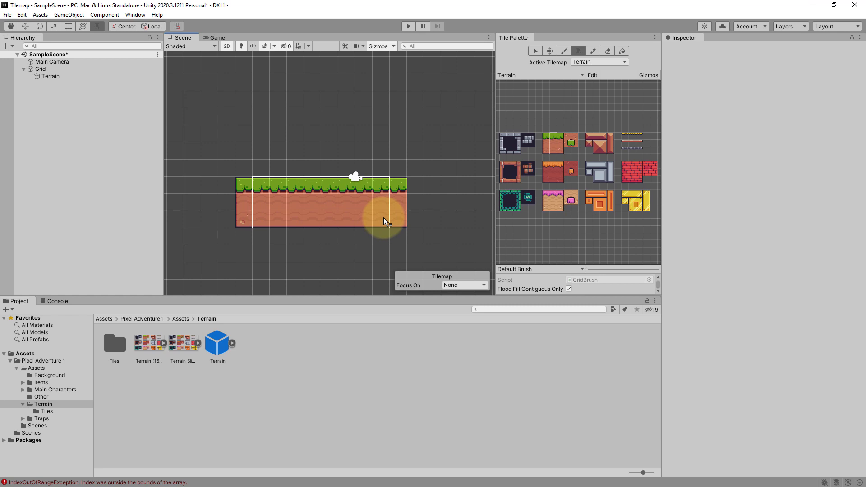
# - Paint a strip of tiles above the ground with the brush and undo it
pyautogui.click(563, 50)
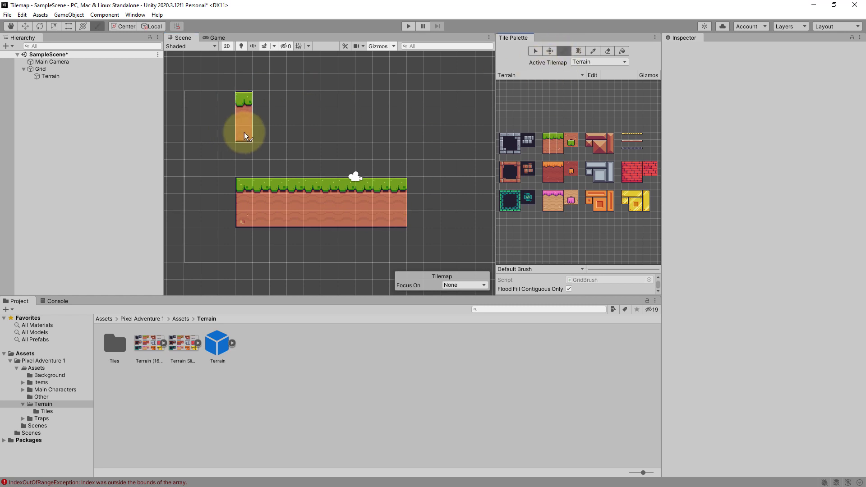
pyautogui.moveTo(275, 131); pyautogui.dragTo(459, 143)
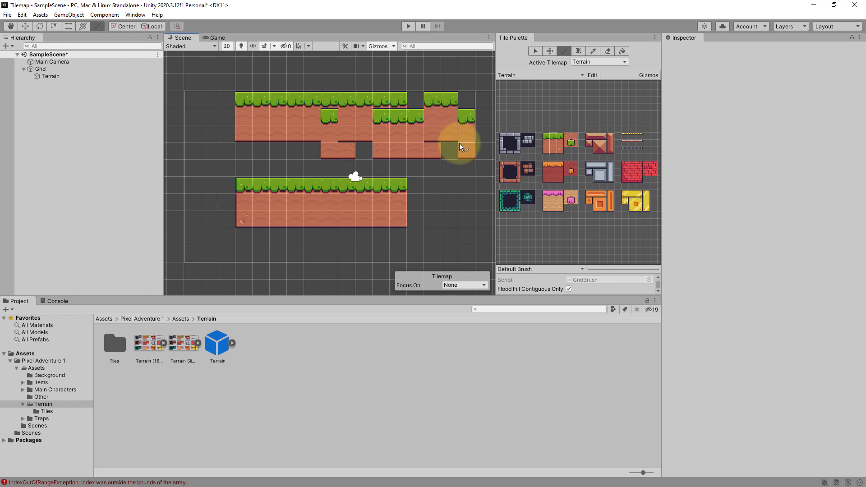
pyautogui.hotkey('ctrl', 'z')
# - Box-fill a wide block of tiles above the ground and undo it
pyautogui.click(578, 50)
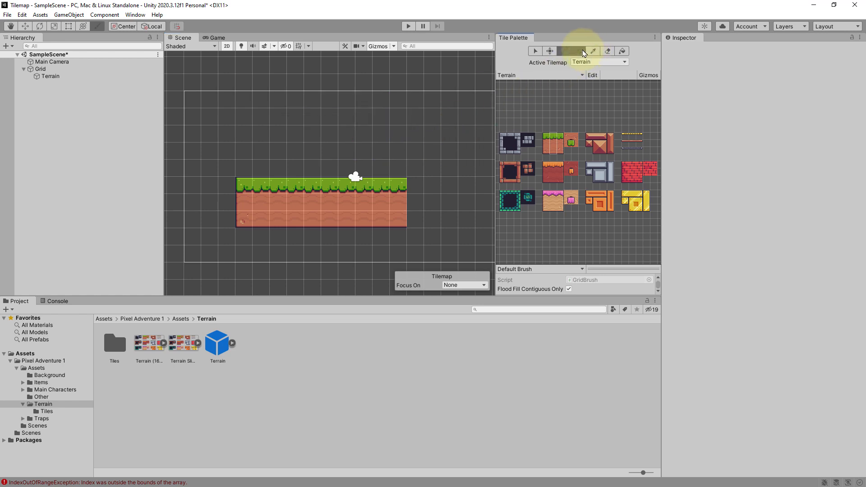
pyautogui.moveTo(240, 102); pyautogui.dragTo(477, 131)
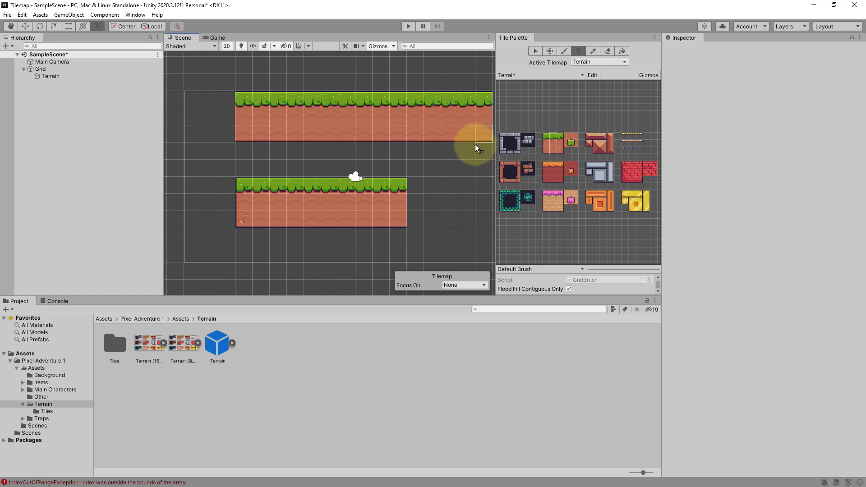
pyautogui.hotkey('ctrl', 'z')
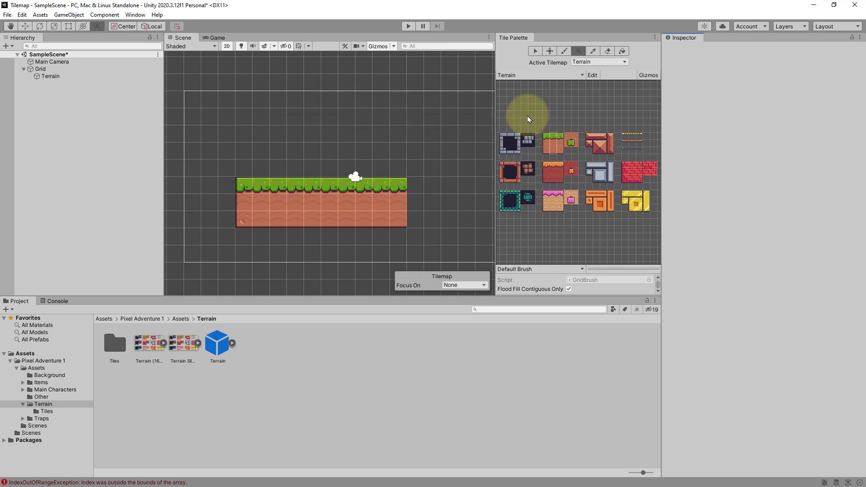
# - Select the whole ground block and move it down with the Move tool
pyautogui.click(535, 51)
pyautogui.click(294, 189)
pyautogui.moveTo(253, 187); pyautogui.dragTo(402, 226)
pyautogui.scroll(-3, 433, 171)
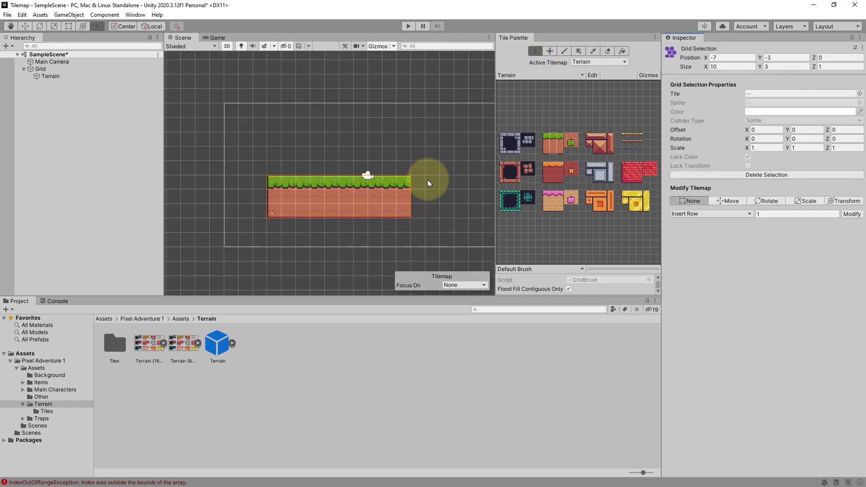
pyautogui.scroll(-2, 428, 181)
pyautogui.moveTo(431, 181); pyautogui.dragTo(379, 177, button='middle')
pyautogui.click(553, 51)
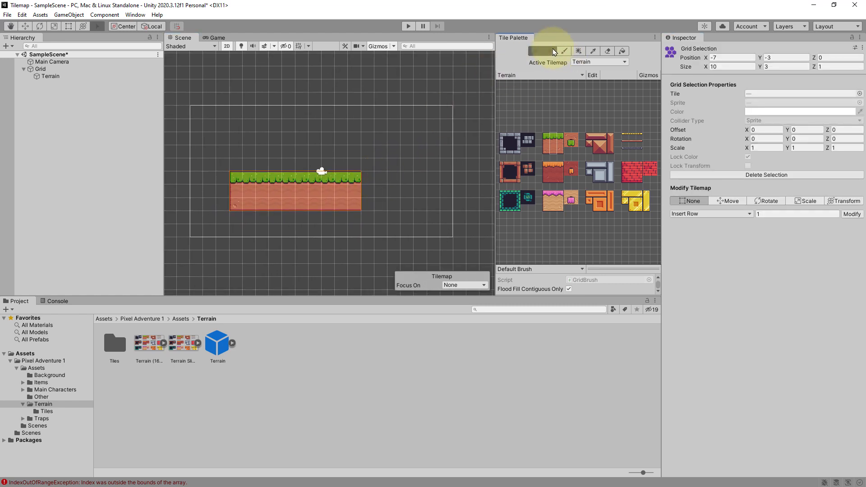
pyautogui.click(317, 192)
pyautogui.moveTo(309, 203); pyautogui.dragTo(304, 216)
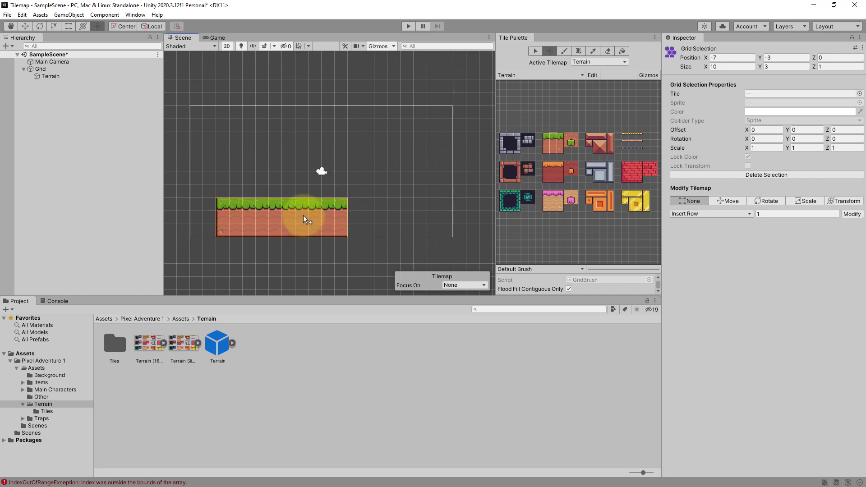
# - Extend the ground block to the right with a box fill of grass-topped dirt tiles
pyautogui.click(556, 149)
pyautogui.click(579, 50)
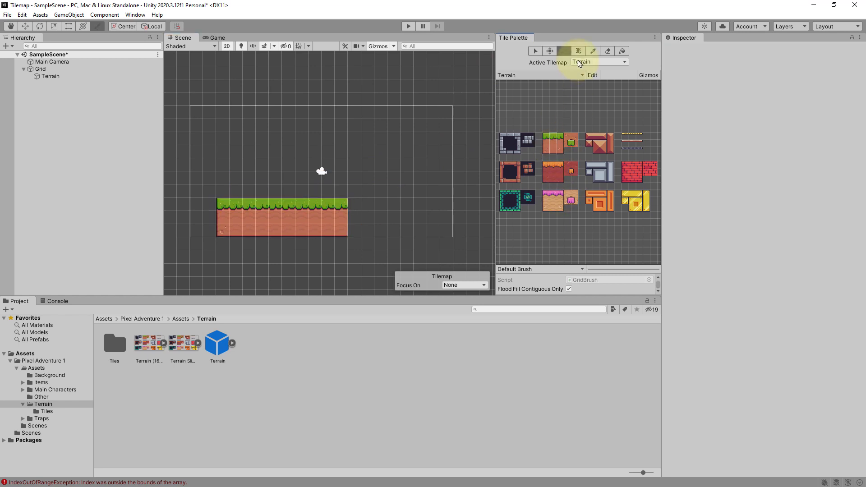
pyautogui.click(341, 213)
pyautogui.moveTo(341, 211); pyautogui.dragTo(421, 232)
# - Paint a two-tile-wide grass row with dirt beneath it as a platform above the left end of the ground
pyautogui.click(560, 140)
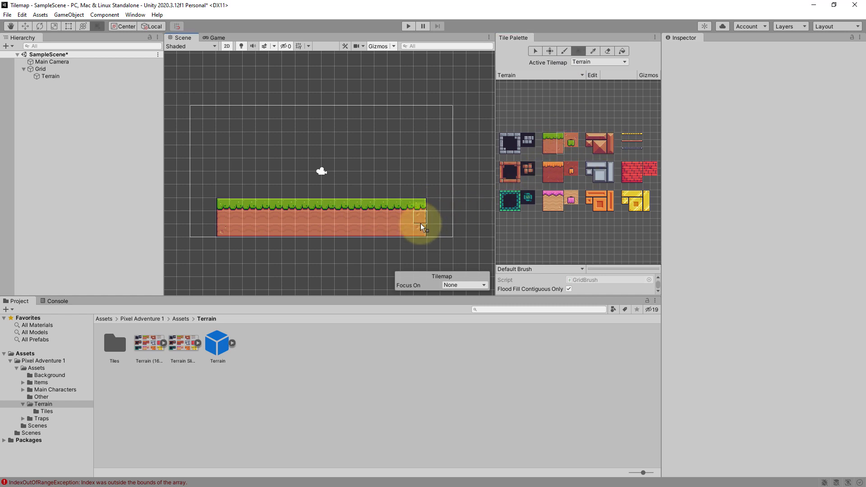
pyautogui.click(547, 137)
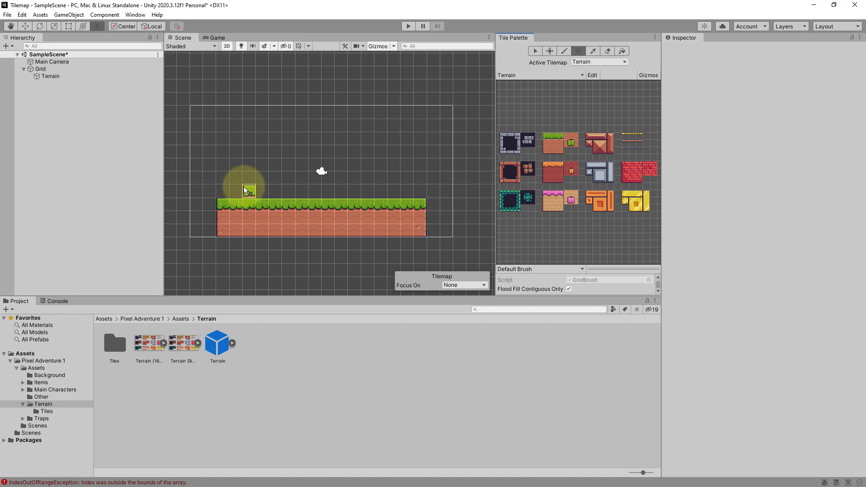
pyautogui.moveTo(249, 182); pyautogui.dragTo(251, 183)
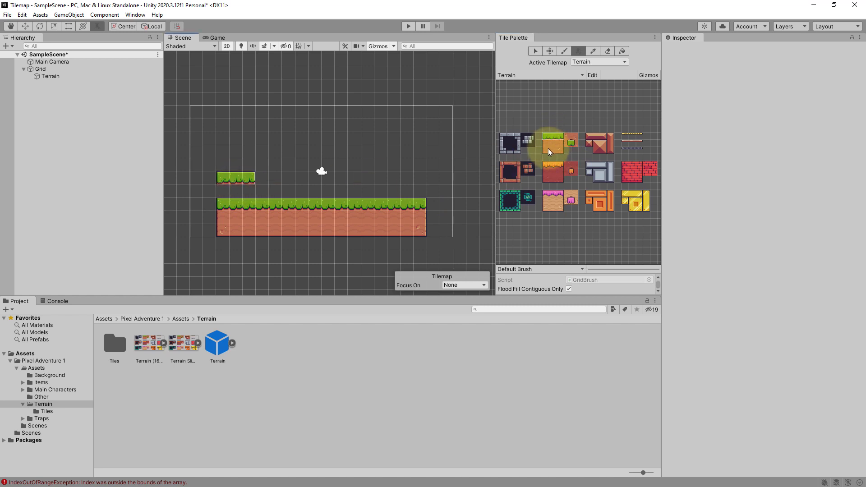
pyautogui.moveTo(546, 151); pyautogui.dragTo(560, 150)
pyautogui.moveTo(224, 191); pyautogui.dragTo(248, 191)
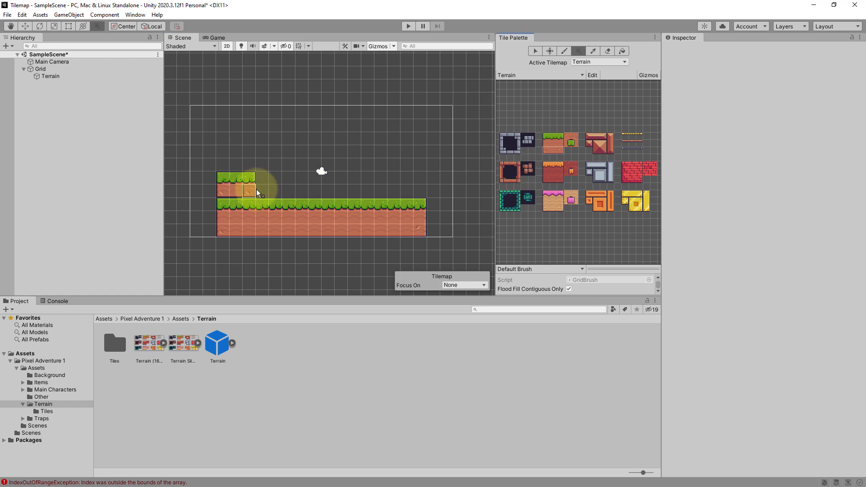
# - Pick the left platform's tiles and stamp a copy above the right end of the ground
pyautogui.click(594, 52)
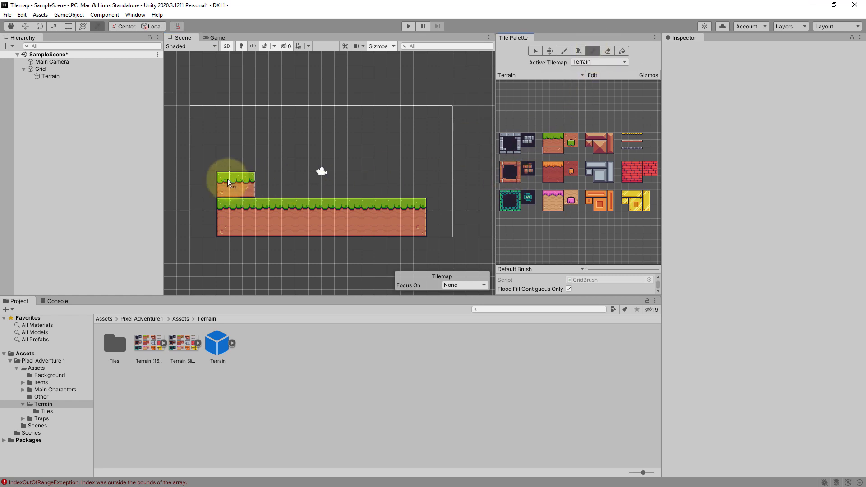
pyautogui.moveTo(242, 192); pyautogui.dragTo(248, 193)
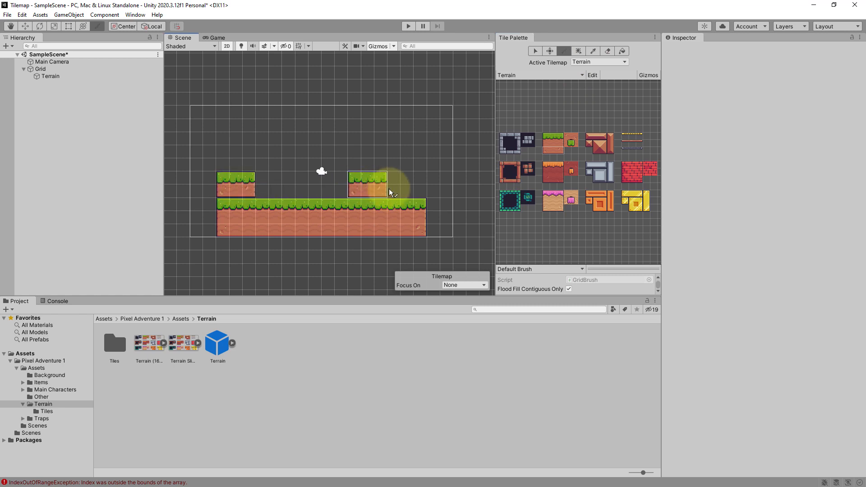
pyautogui.click(416, 189)
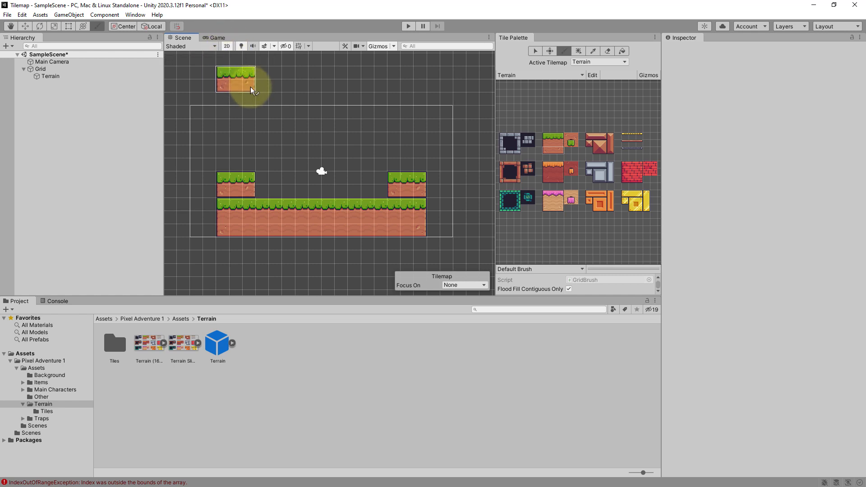
# - Inspect the tilemap in a 3D perspective view and return to the 2D view
pyautogui.click(227, 47)
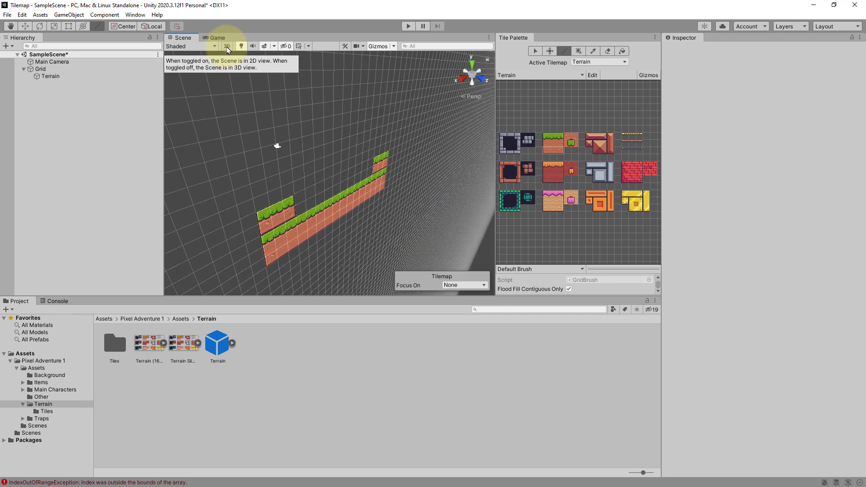
pyautogui.keyDown('alt'); pyautogui.moveTo(247, 167); pyautogui.dragTo(393, 202); pyautogui.keyUp('alt')
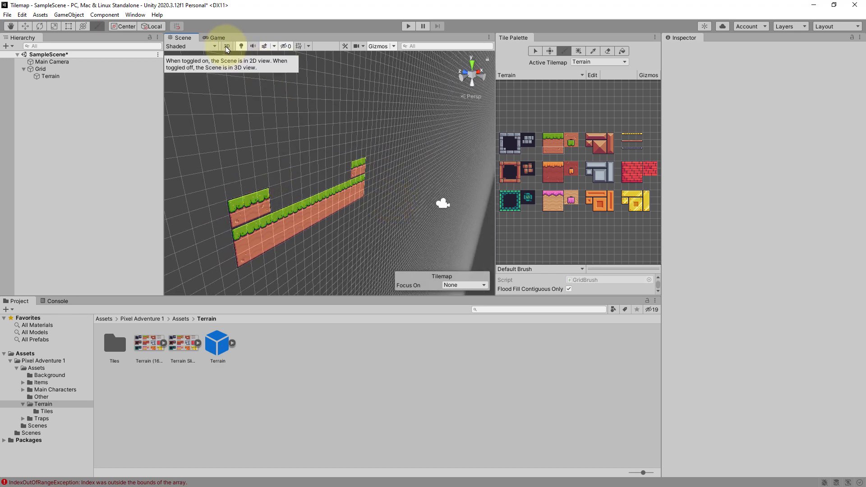
pyautogui.click(227, 46)
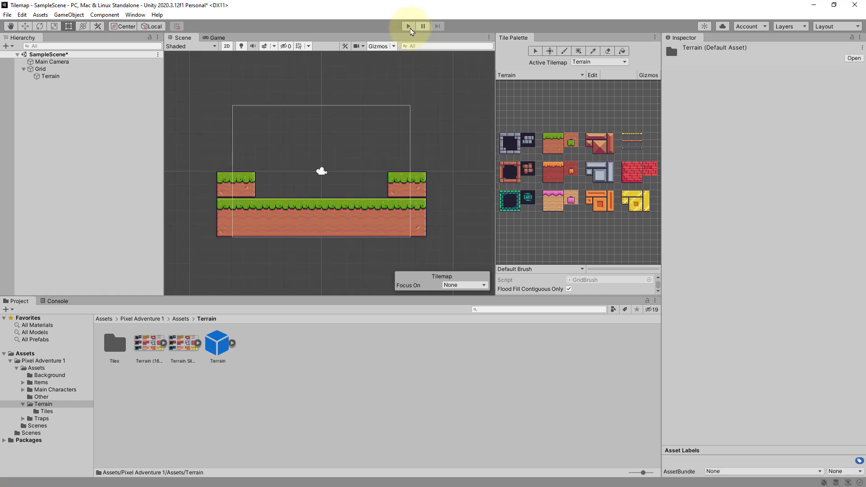
# - Run the game to preview the level and stop play mode
pyautogui.click(409, 25)
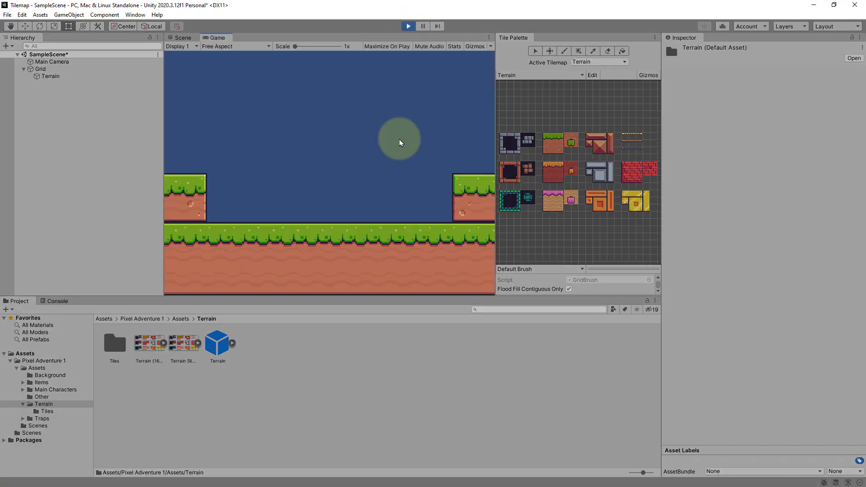
pyautogui.click(410, 27)
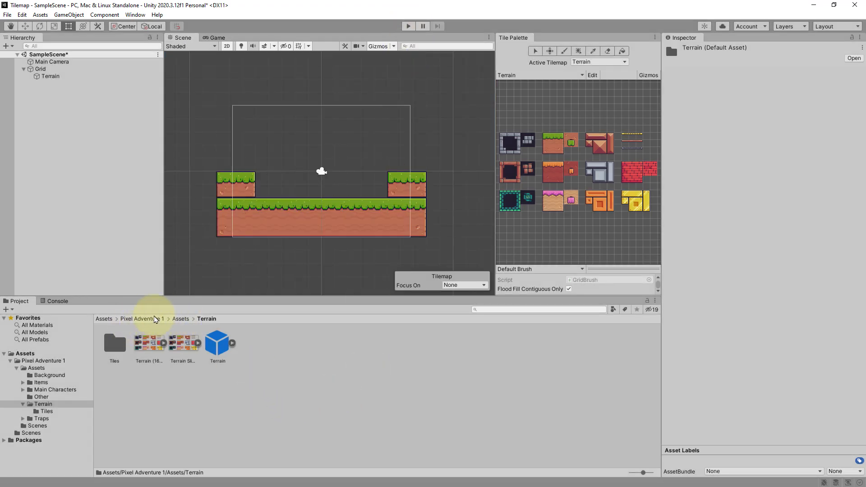
# - Set the Green background texture's Sprite Mode to Multiple and Pixels Per Unit to 16, and apply
pyautogui.click(180, 319)
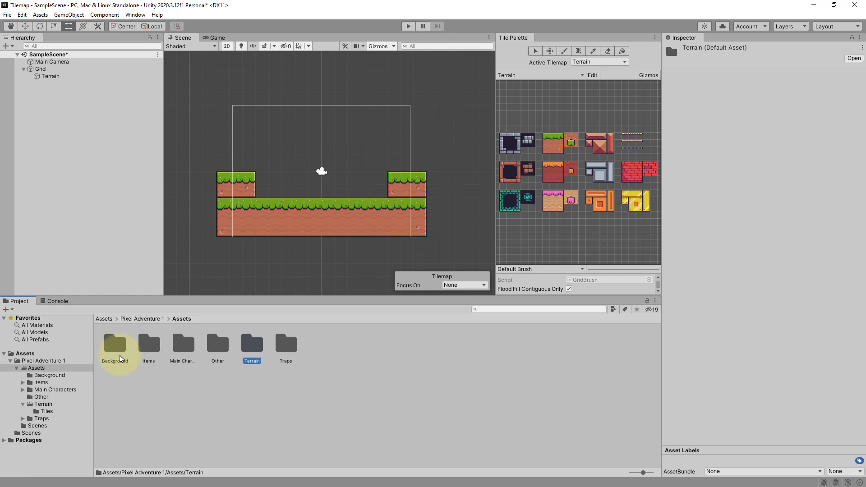
pyautogui.doubleClick(121, 353)
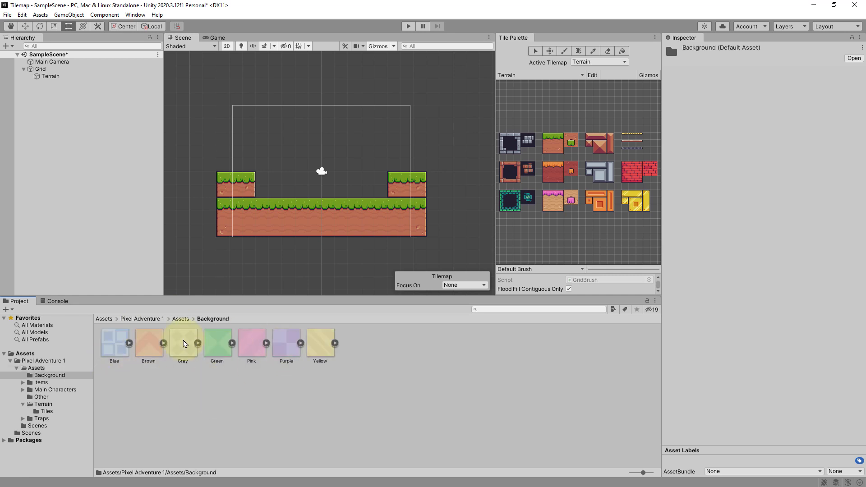
pyautogui.click(218, 344)
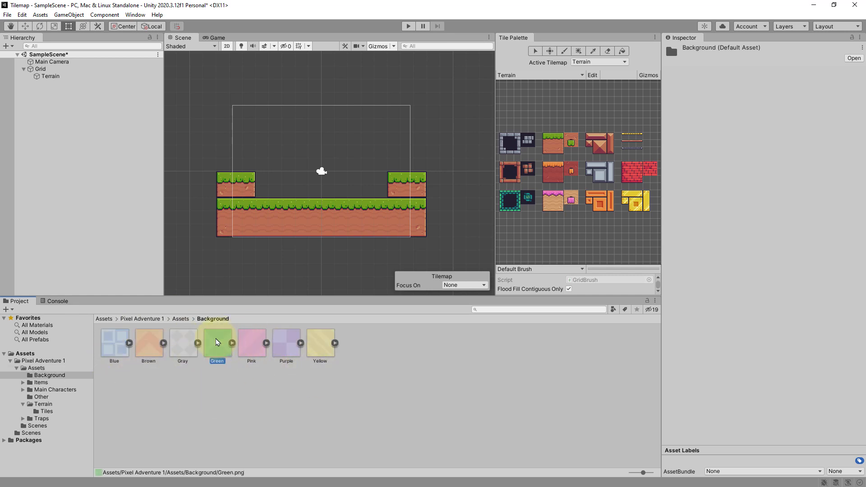
pyautogui.click(749, 116)
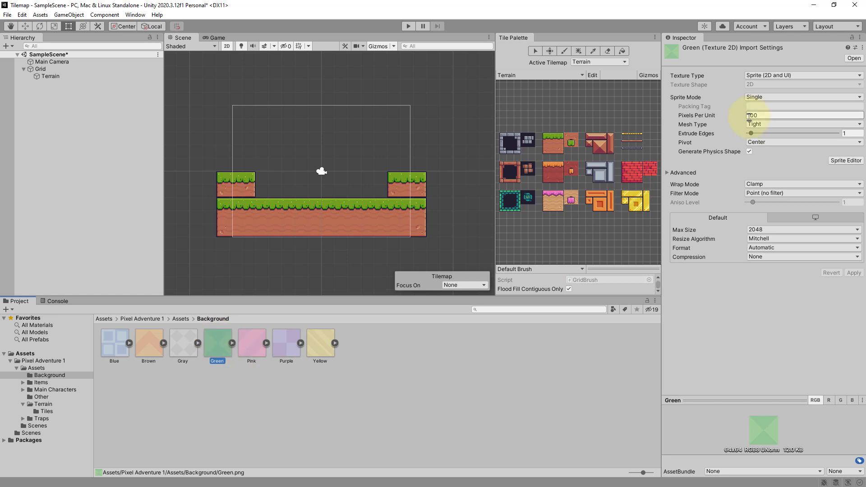
pyautogui.click(769, 98)
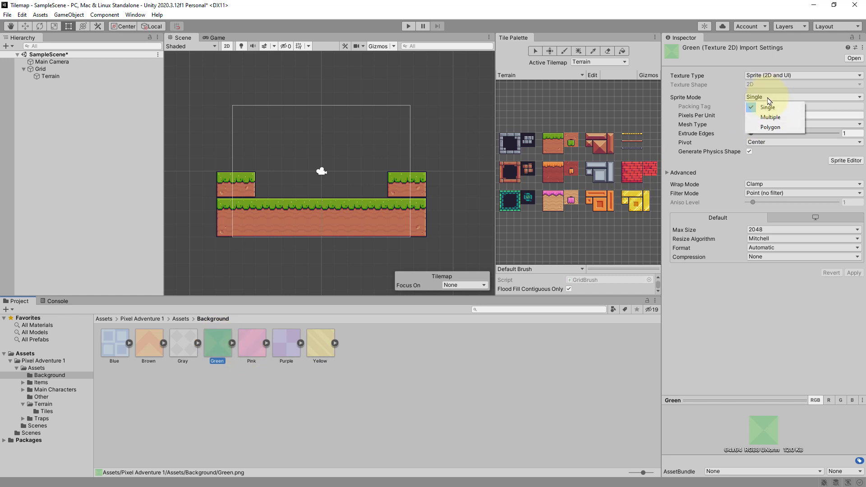
pyautogui.click(764, 116)
pyautogui.click(721, 117)
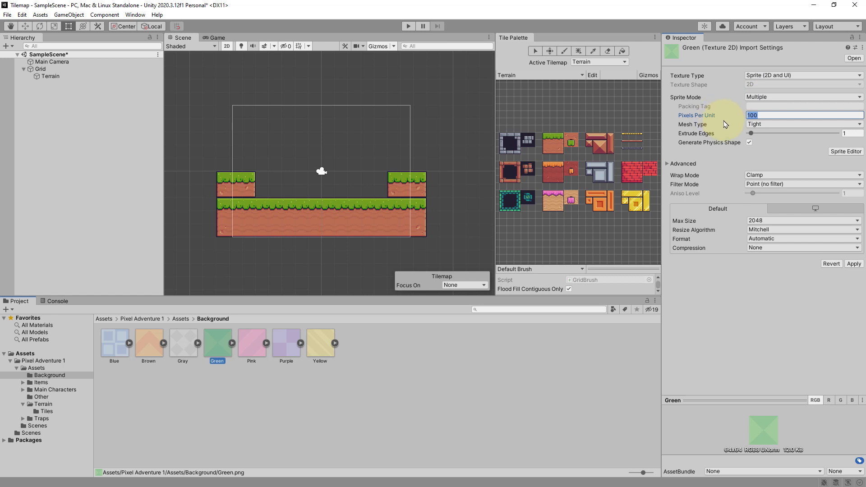
pyautogui.write('16')
pyautogui.click(853, 264)
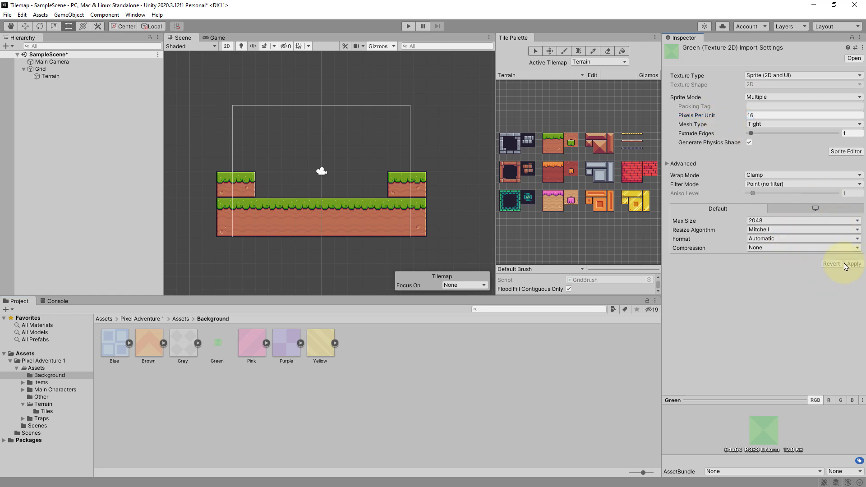
# - Slice the Green texture in the Sprite Editor by cell size into 16 by 16 sprites, apply, and close the editor
pyautogui.click(846, 152)
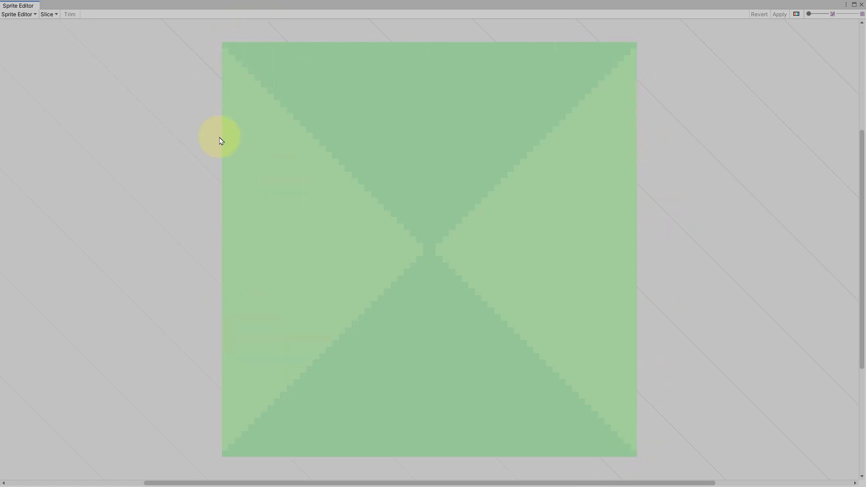
pyautogui.click(58, 15)
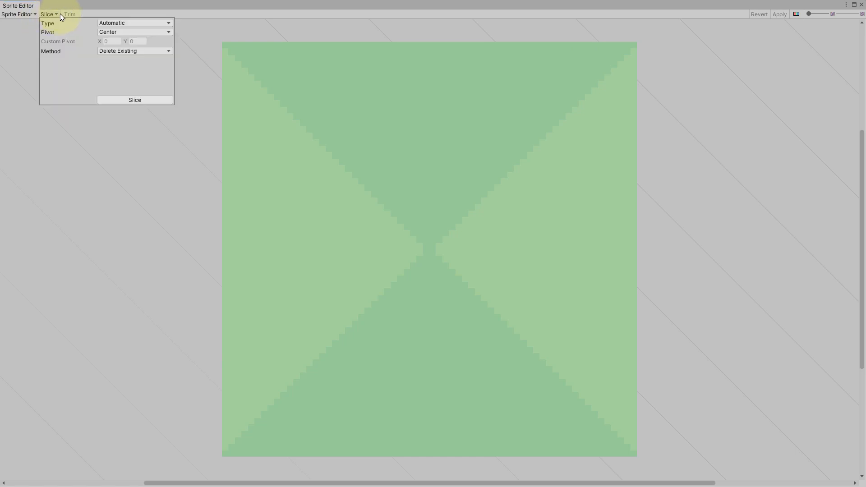
pyautogui.click(130, 23)
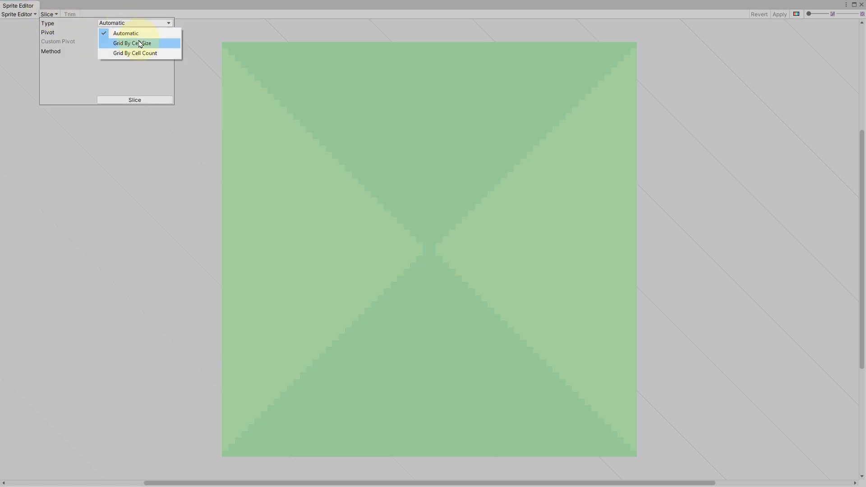
pyautogui.click(133, 42)
pyautogui.click(116, 32)
pyautogui.write('16')
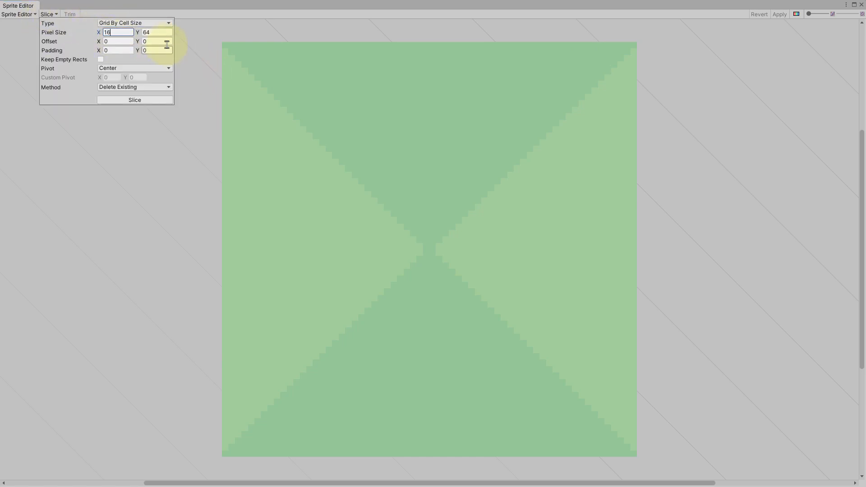
pyautogui.press('Tab')
pyautogui.write('16')
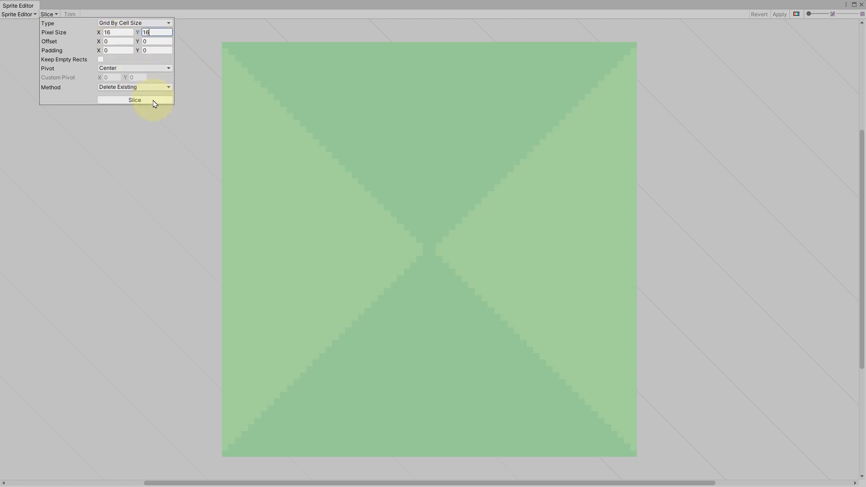
pyautogui.click(134, 100)
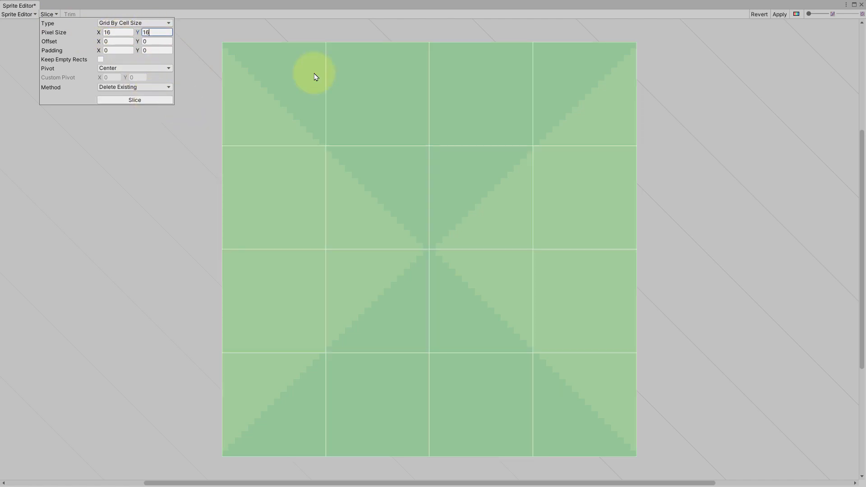
pyautogui.click(485, 26)
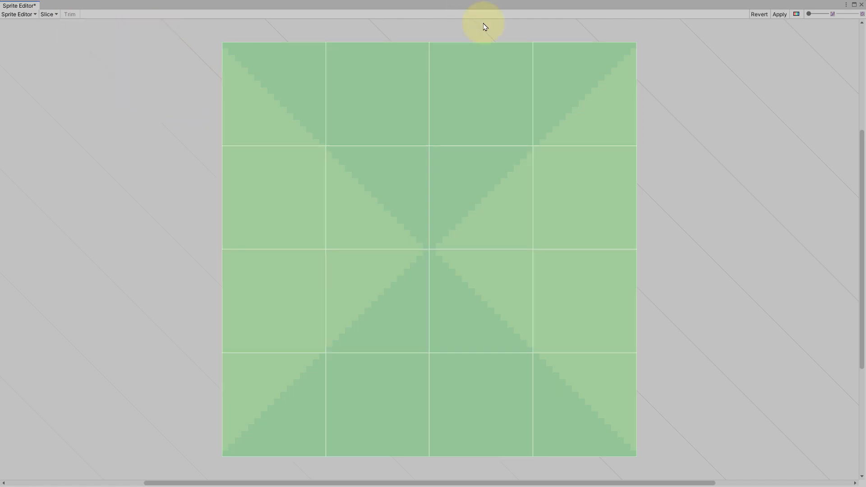
pyautogui.click(780, 14)
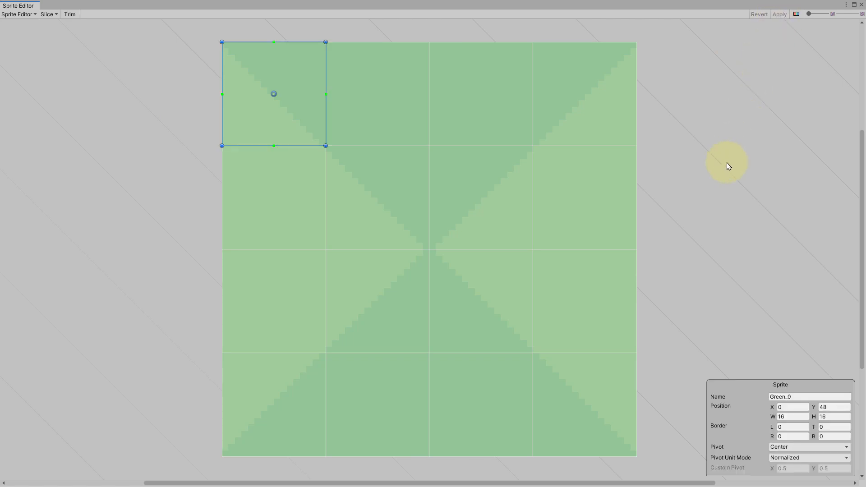
pyautogui.click(861, 5)
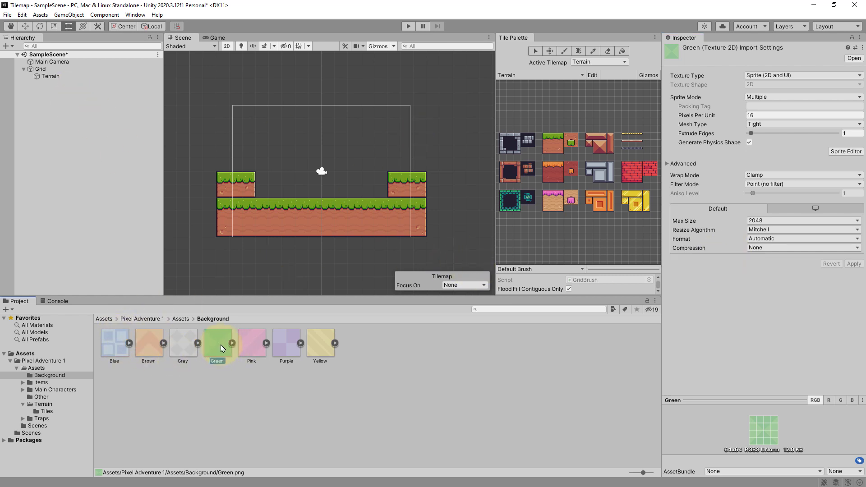
# - Add the Green texture to the Terrain palette, generating its tiles into a new Tiles folder inside Background
pyautogui.moveTo(221, 348); pyautogui.dragTo(506, 104)
pyautogui.moveTo(504, 104); pyautogui.dragTo(505, 103)
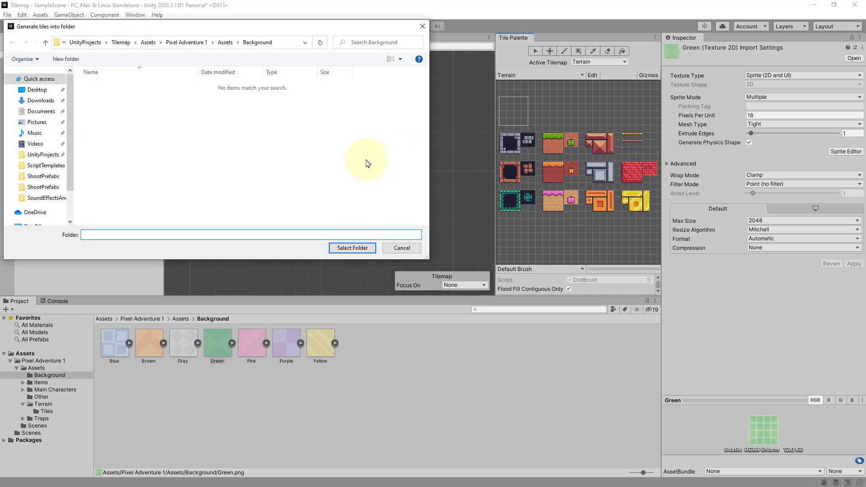
pyautogui.rightClick(247, 143)
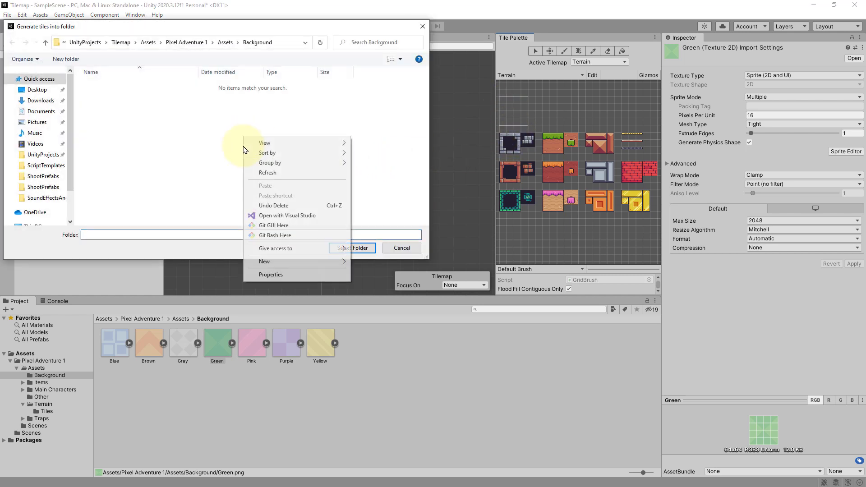
pyautogui.moveTo(277, 262)
pyautogui.click(394, 263)
pyautogui.write('T')
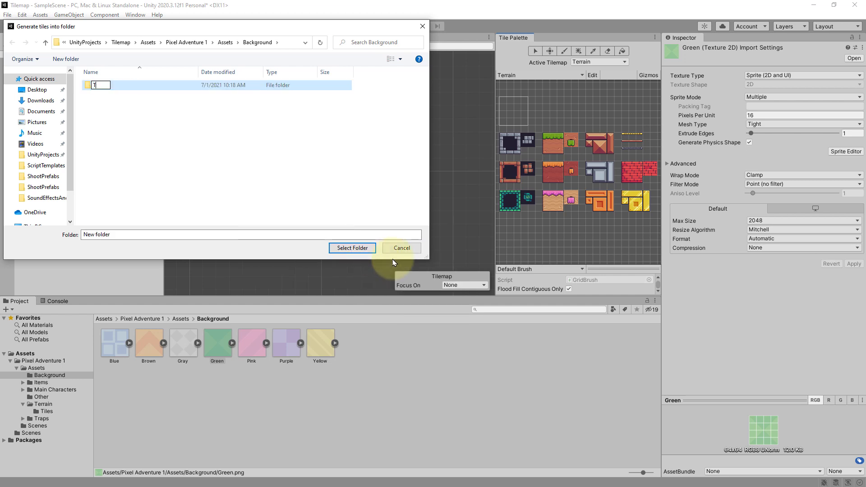
pyautogui.write('iles')
pyautogui.press('Return')
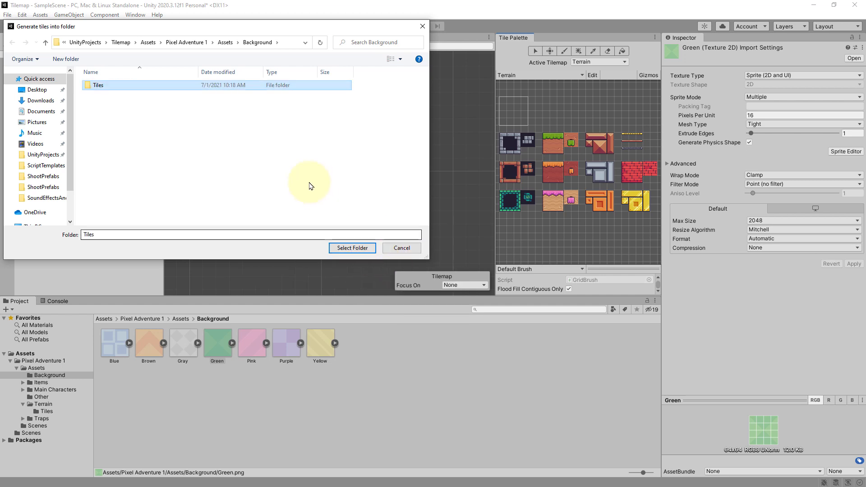
pyautogui.press('Return')
pyautogui.click(345, 248)
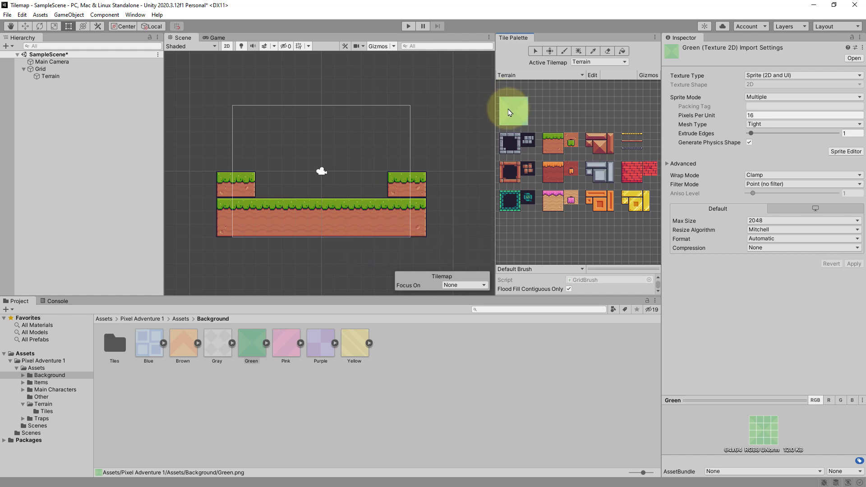
# - Box-fill a rectangle with the green background tile left of the level, then undo it
pyautogui.click(559, 134)
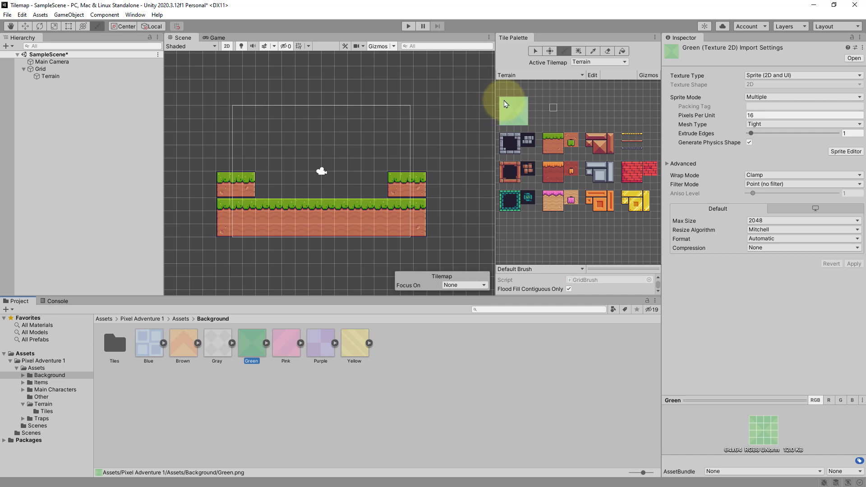
pyautogui.click(505, 104)
pyautogui.click(563, 50)
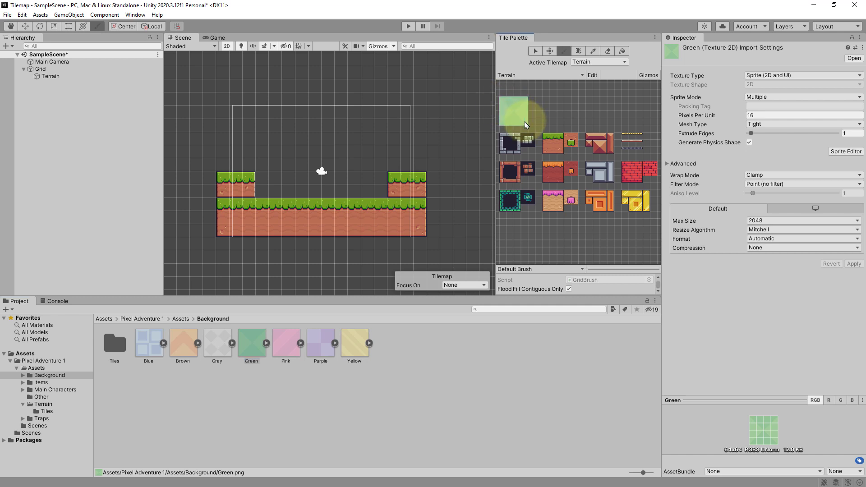
pyautogui.click(578, 50)
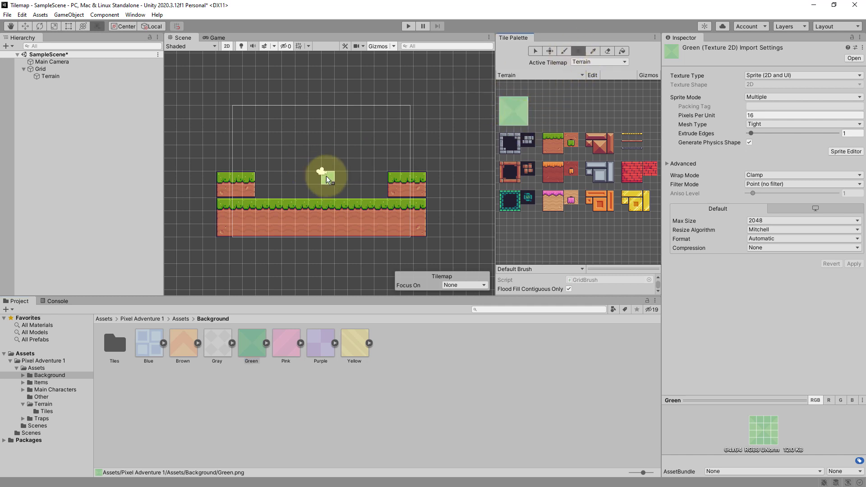
pyautogui.scroll(-2, 325, 176)
pyautogui.scroll(-2, 327, 177)
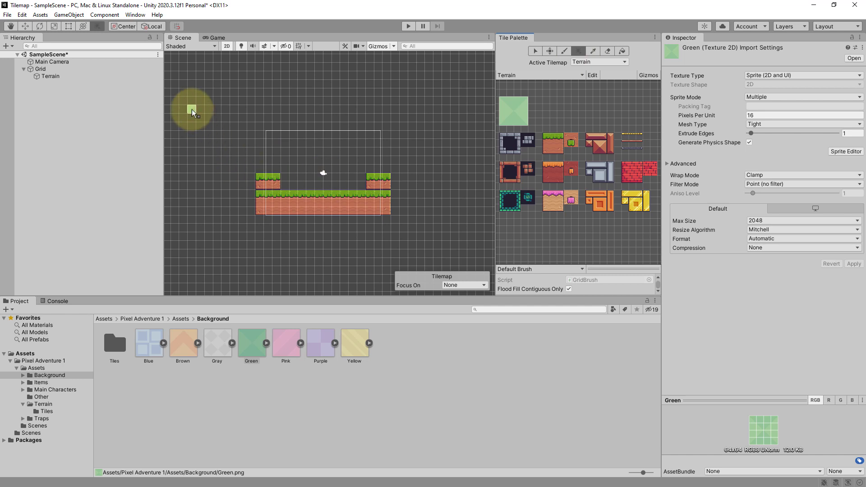
pyautogui.moveTo(182, 108); pyautogui.dragTo(423, 219)
pyautogui.hotkey('ctrl', 'z')
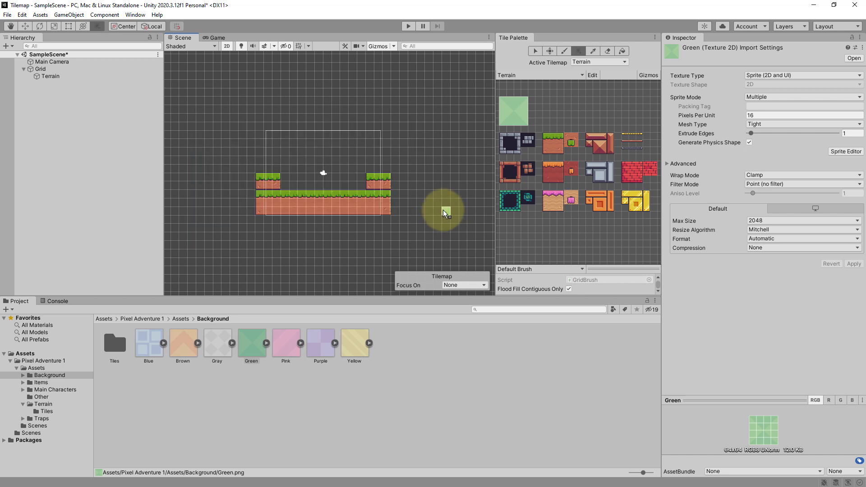
# - Box-fill the area above the ground and between the platforms with the green background tile
pyautogui.moveTo(254, 169); pyautogui.dragTo(312, 133)
pyautogui.moveTo(287, 177); pyautogui.dragTo(360, 182)
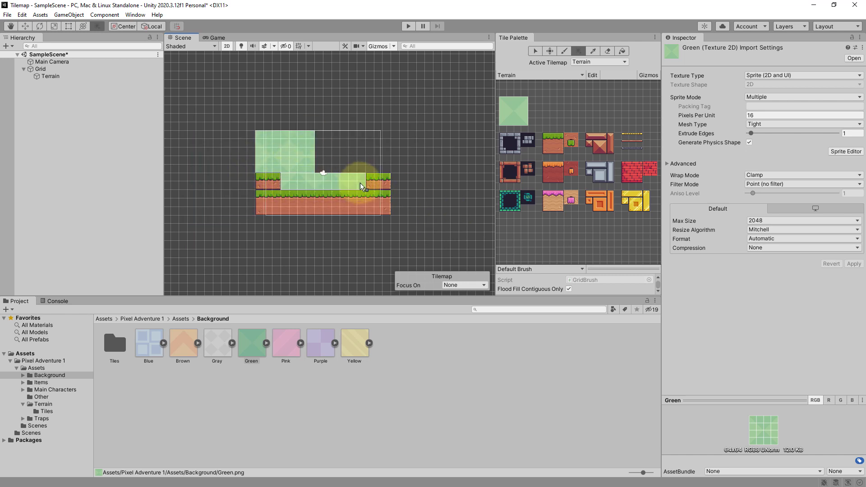
pyautogui.moveTo(317, 136); pyautogui.dragTo(393, 169)
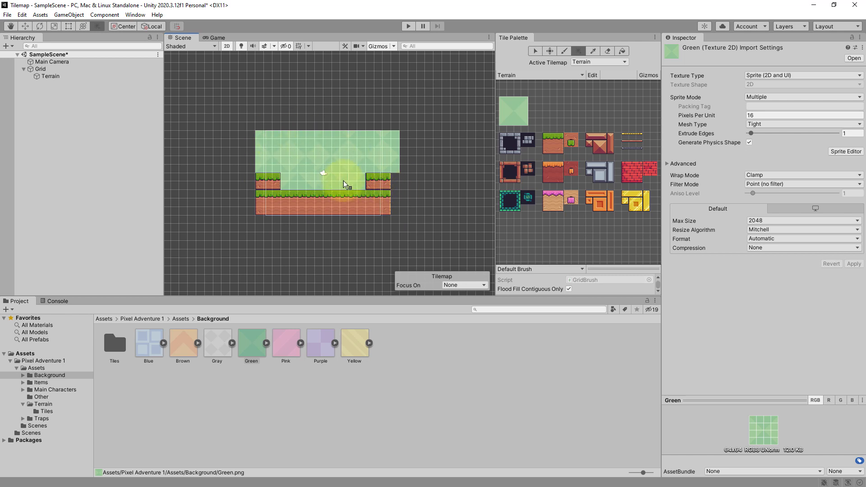
pyautogui.hotkey('ctrl', 'z')
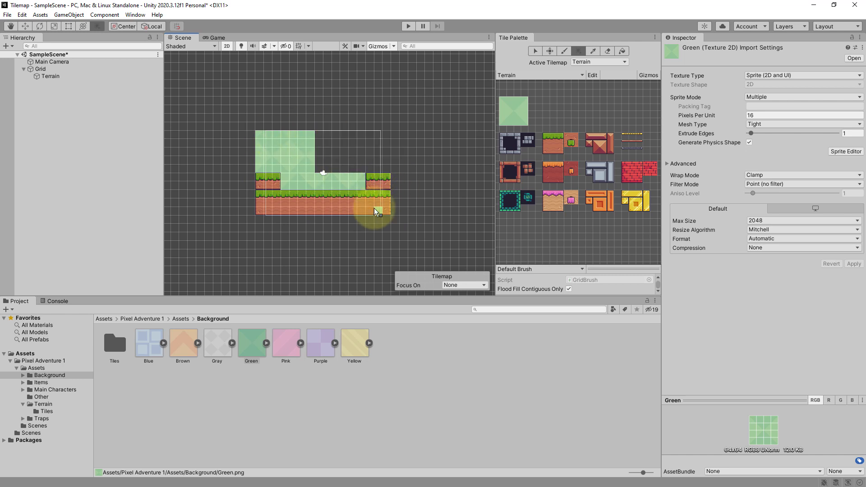
pyautogui.hotkey('ctrl', 'y')
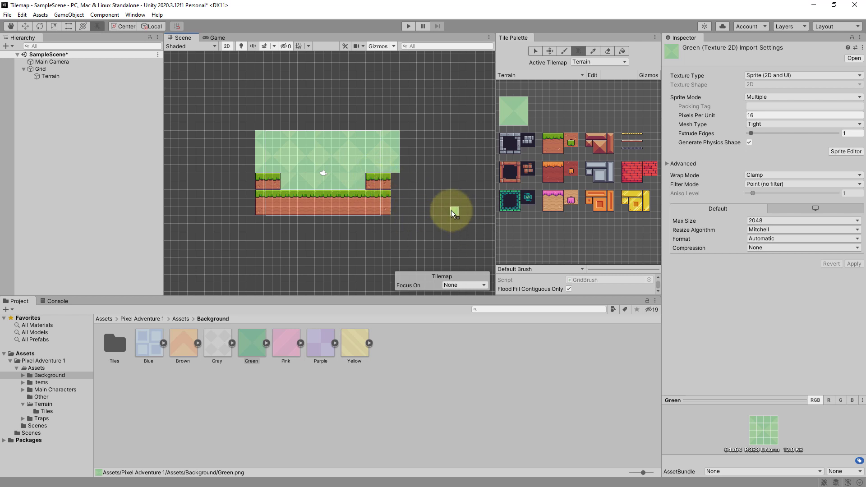
# - Undo the green background fills on the Terrain tilemap
pyautogui.scroll(5, 360, 183)
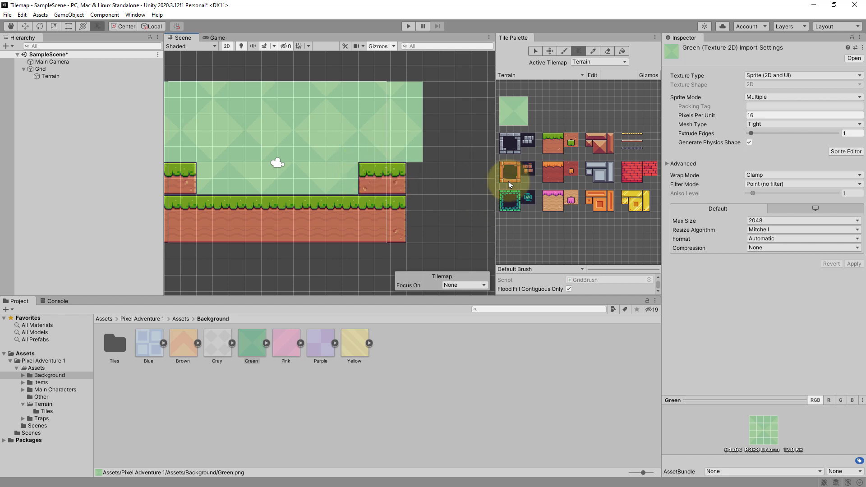
pyautogui.click(546, 121)
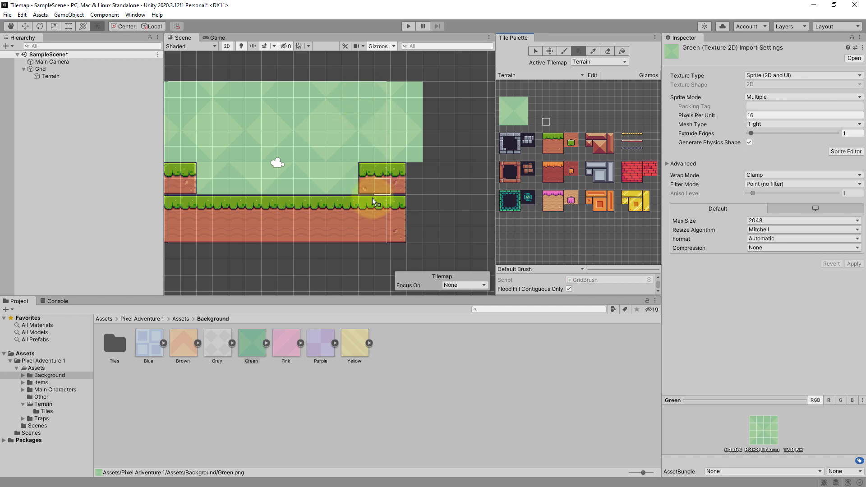
pyautogui.scroll(-3, 372, 198)
pyautogui.moveTo(360, 187); pyautogui.dragTo(395, 188, button='middle')
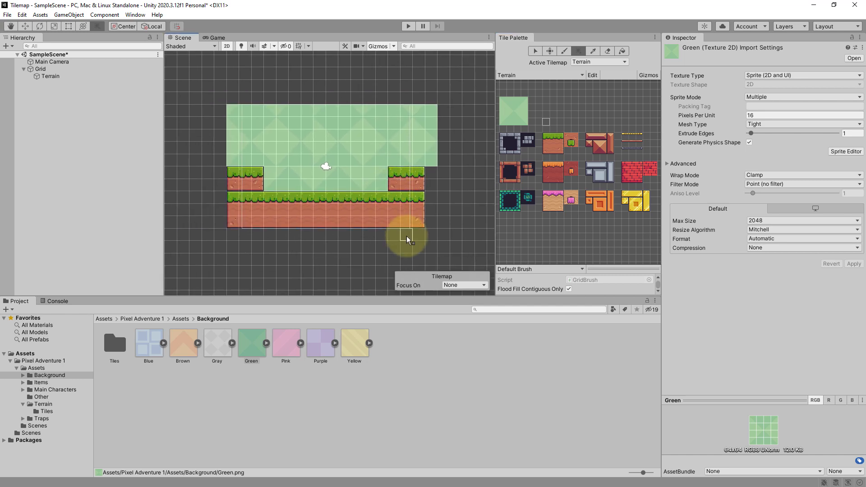
pyautogui.hotkey('ctrl', 'z')
pyautogui.hotkey('ctrl', 'z')
pyautogui.hotkey('ctrl', 'z')
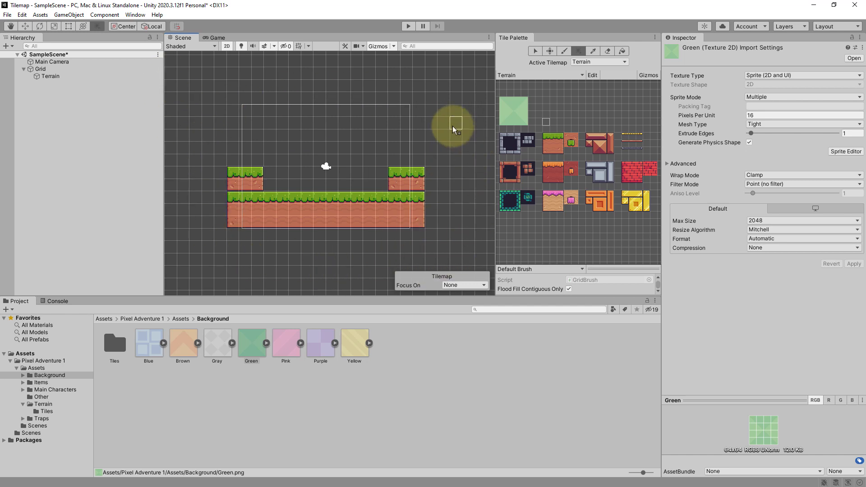
# - Create a rectangular tilemap under Grid and name it Background
pyautogui.rightClick(43, 72)
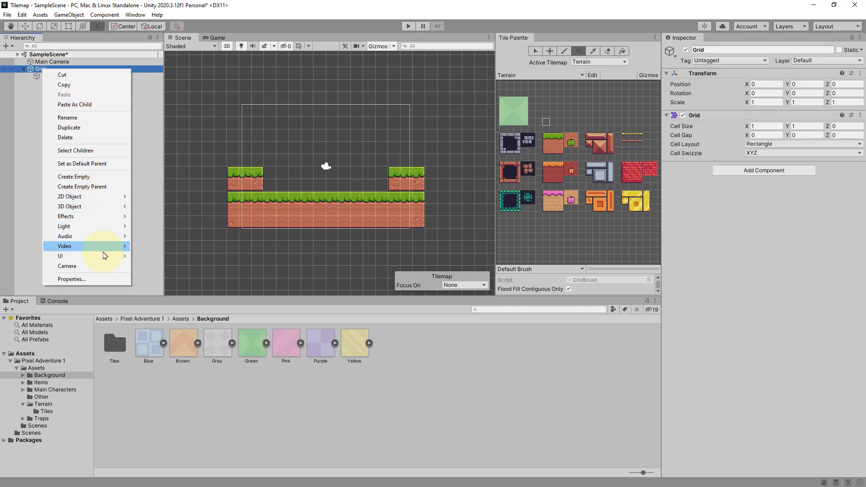
pyautogui.moveTo(100, 197)
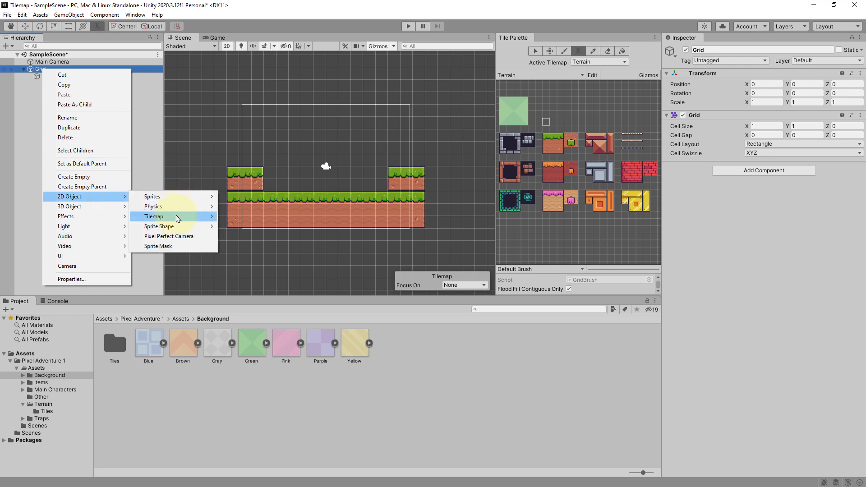
pyautogui.moveTo(174, 216)
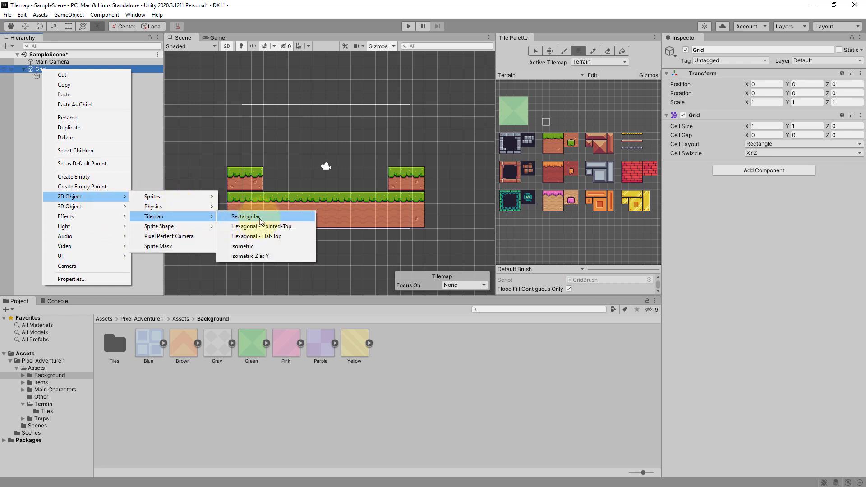
pyautogui.click(261, 218)
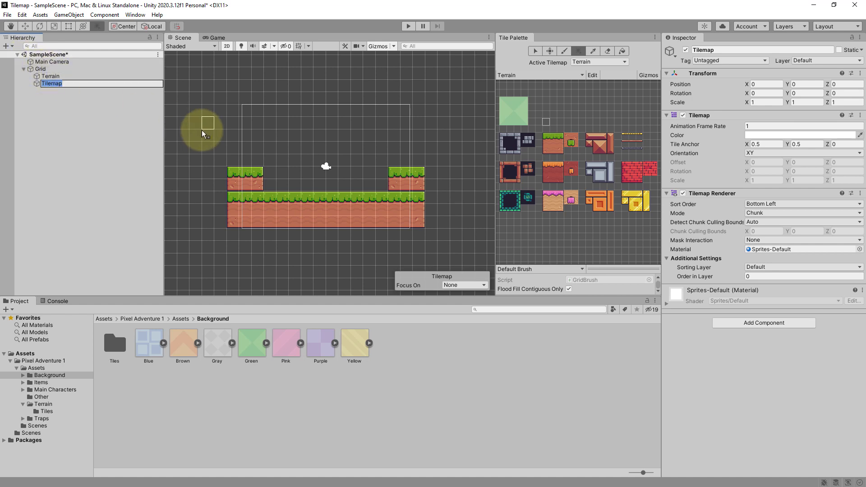
pyautogui.write('Background')
pyautogui.press('Return')
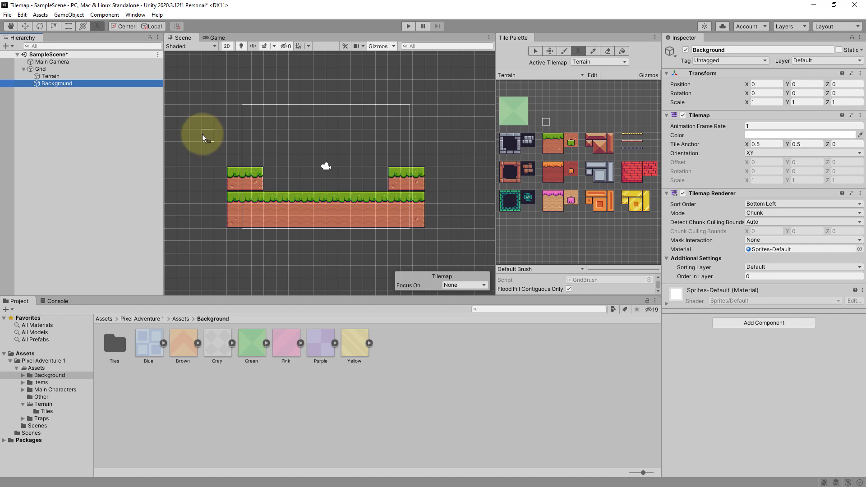
# - Make Background the active tilemap and box-fill a large rectangle around the level with the green background tile
pyautogui.click(586, 62)
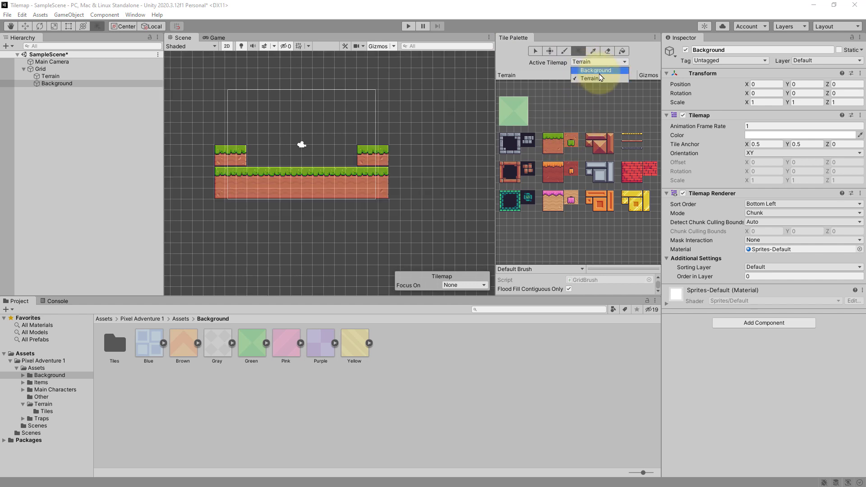
pyautogui.click(596, 71)
pyautogui.scroll(-3, 331, 165)
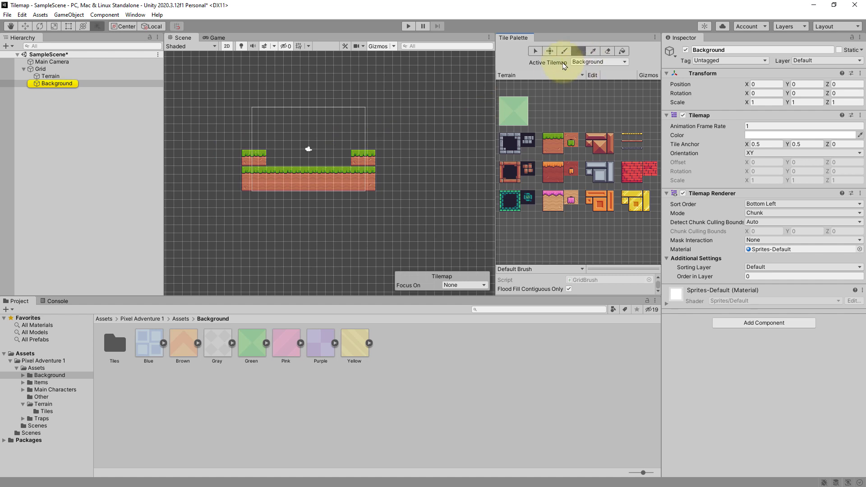
pyautogui.scroll(-3, 360, 145)
pyautogui.scroll(-1, 284, 149)
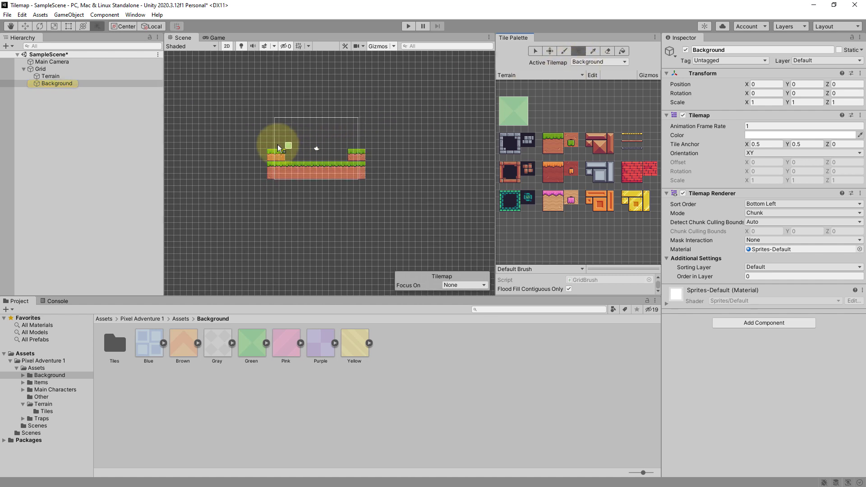
pyautogui.moveTo(194, 109); pyautogui.dragTo(450, 194)
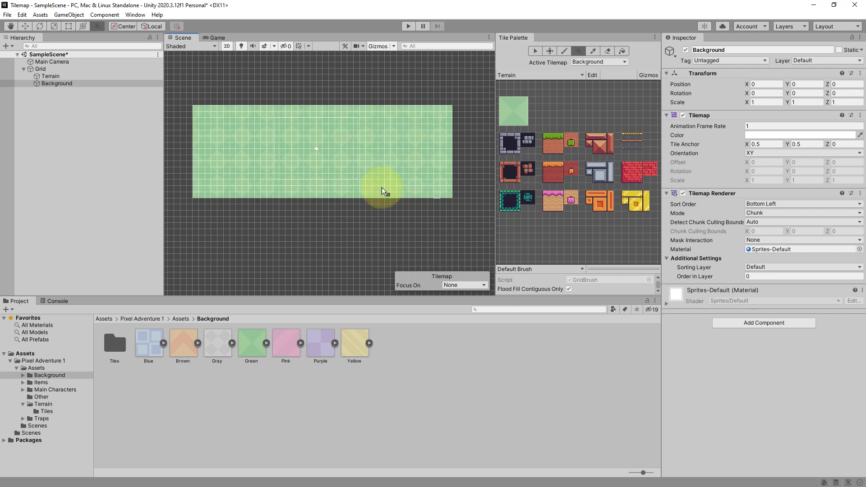
# - Toggle the Background tilemap's visibility off and back on in the scene
pyautogui.scroll(3, 340, 174)
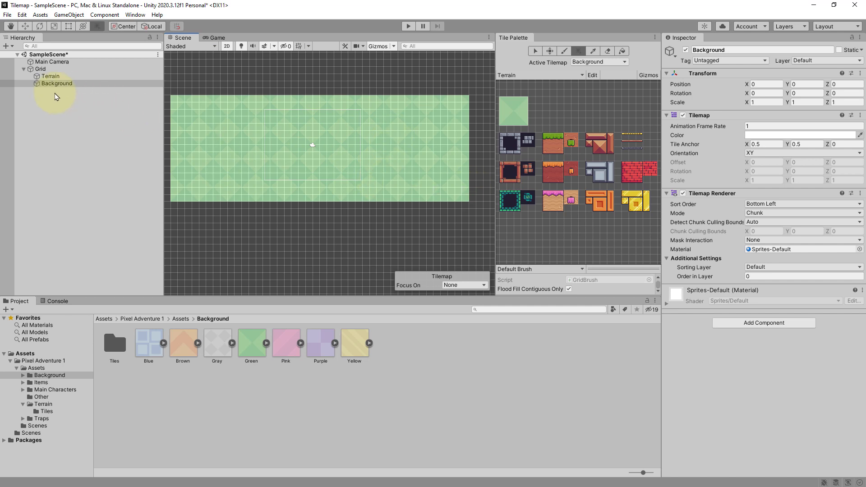
pyautogui.click(5, 85)
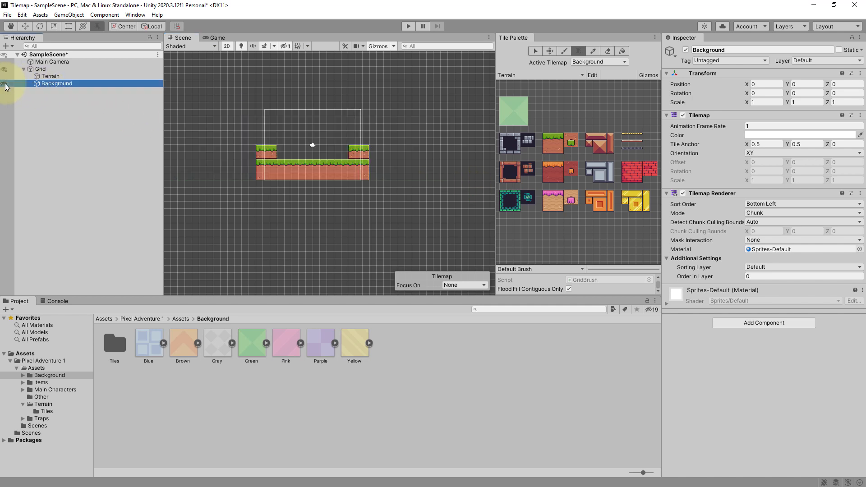
pyautogui.click(5, 85)
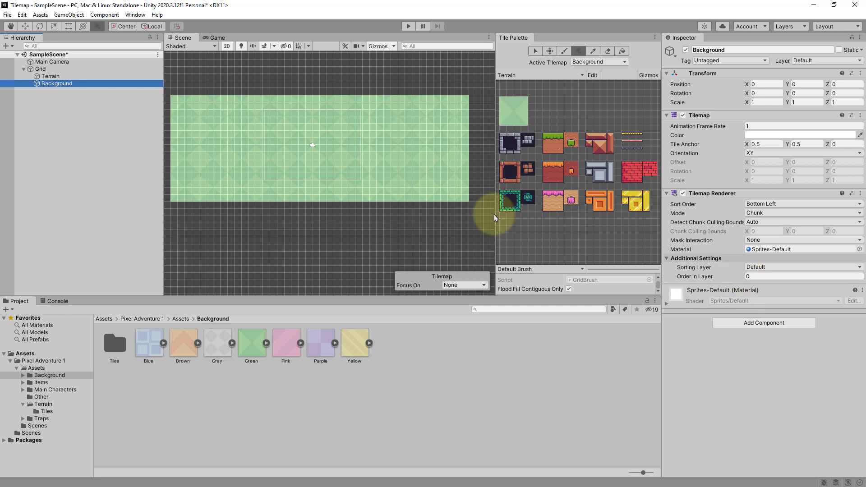
# - Try setting the Terrain tilemap's order in layer to 1
pyautogui.click(51, 76)
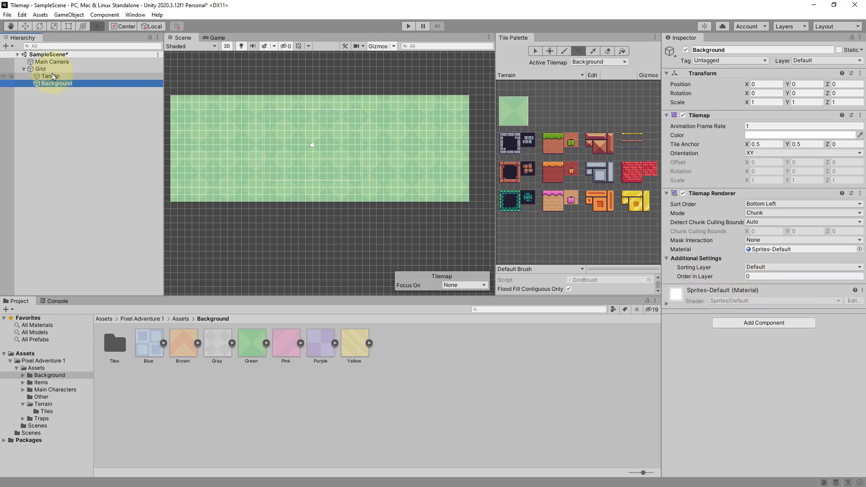
pyautogui.click(758, 276)
pyautogui.write('1')
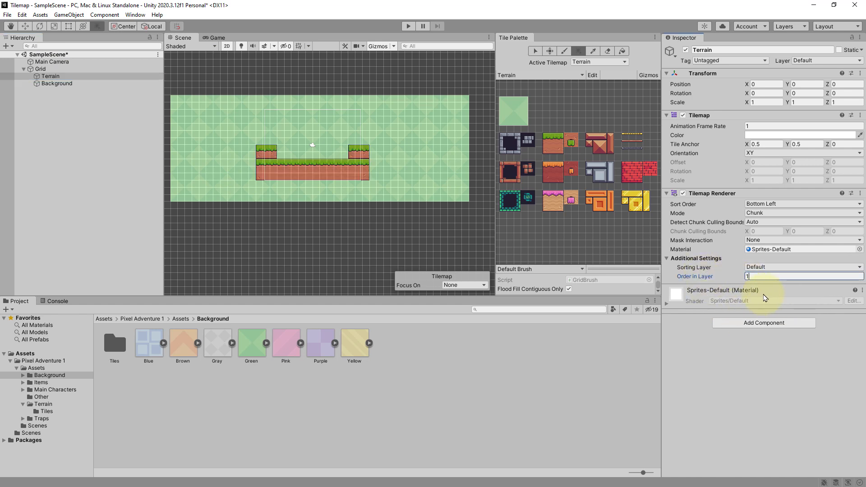
pyautogui.press('Escape')
# - Add a new sorting layer named Background and move it above Default in the sorting layer list
pyautogui.click(81, 84)
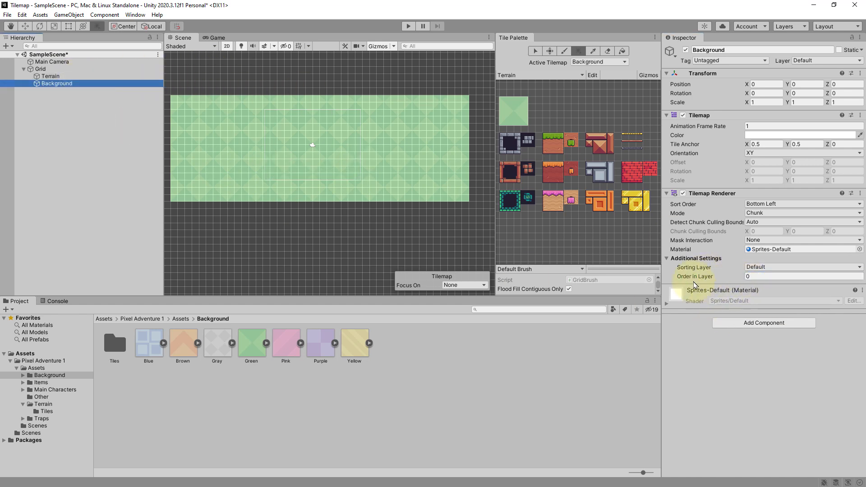
pyautogui.click(760, 268)
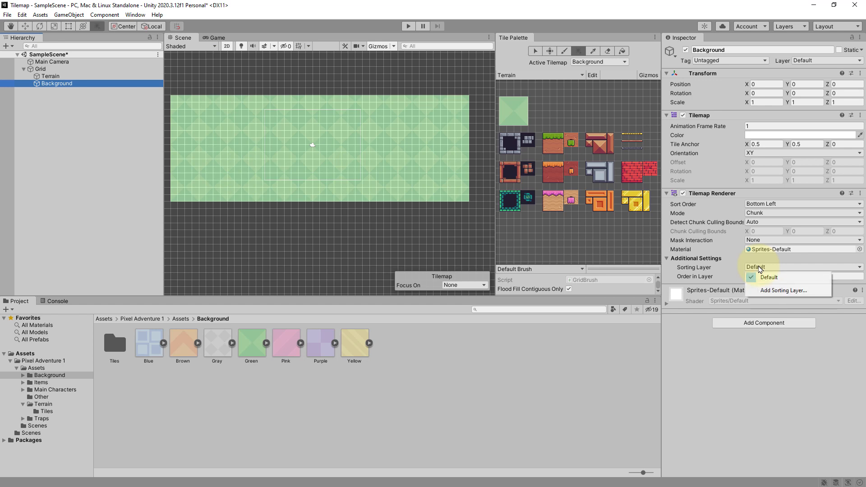
pyautogui.click(776, 293)
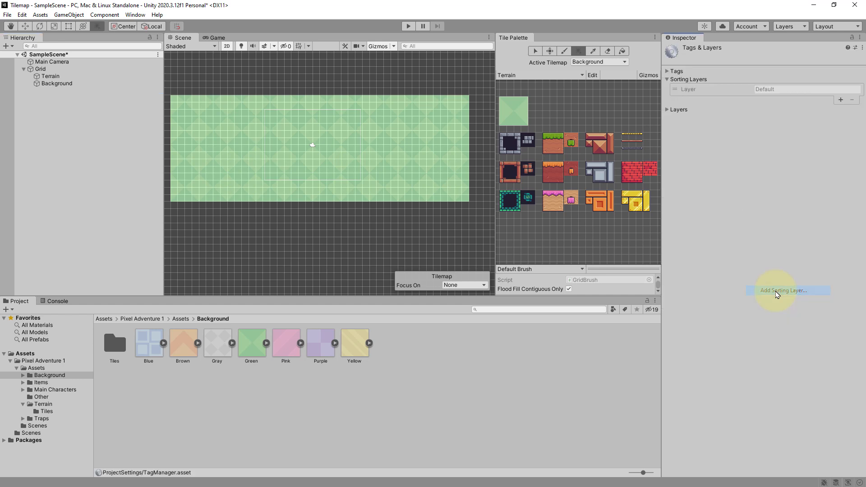
pyautogui.click(841, 99)
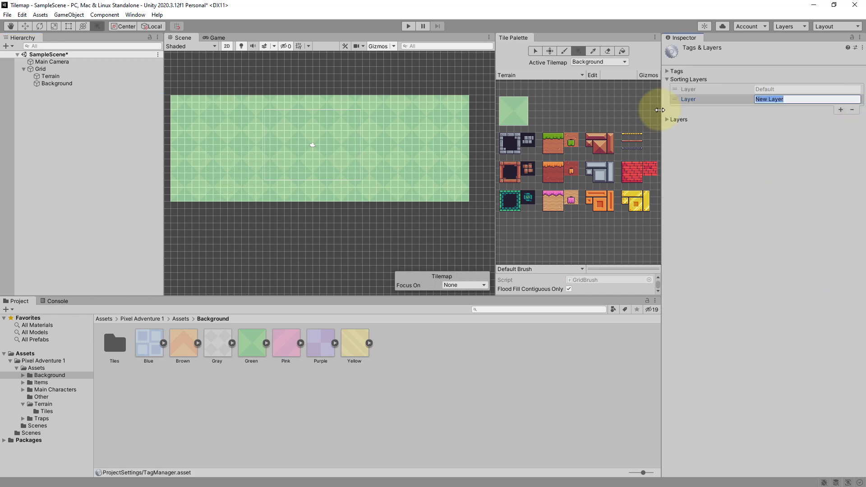
pyautogui.write('Background')
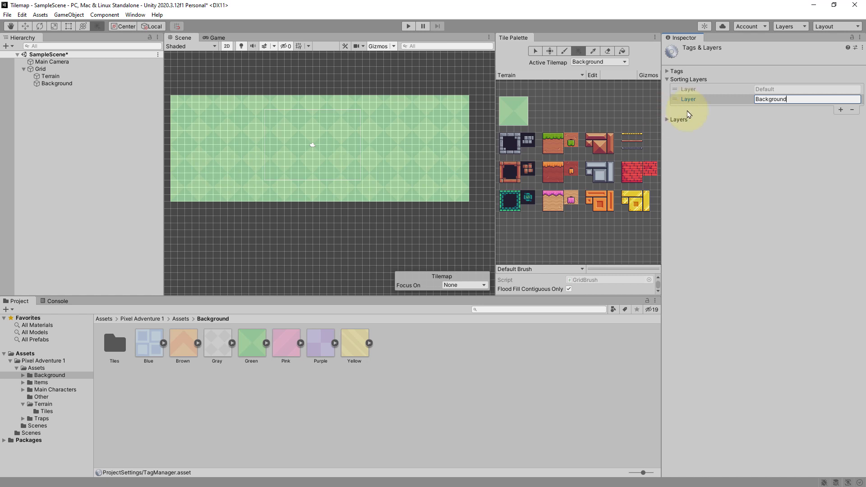
pyautogui.click(679, 100)
pyautogui.moveTo(676, 103); pyautogui.dragTo(681, 92)
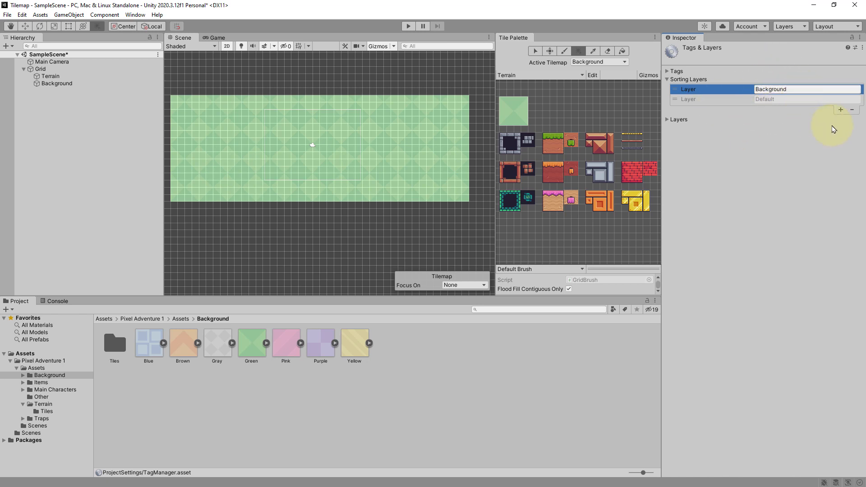
# - Add another sorting layer named Terrain at the end of the list
pyautogui.click(840, 109)
pyautogui.click(783, 110)
pyautogui.write('Terrain')
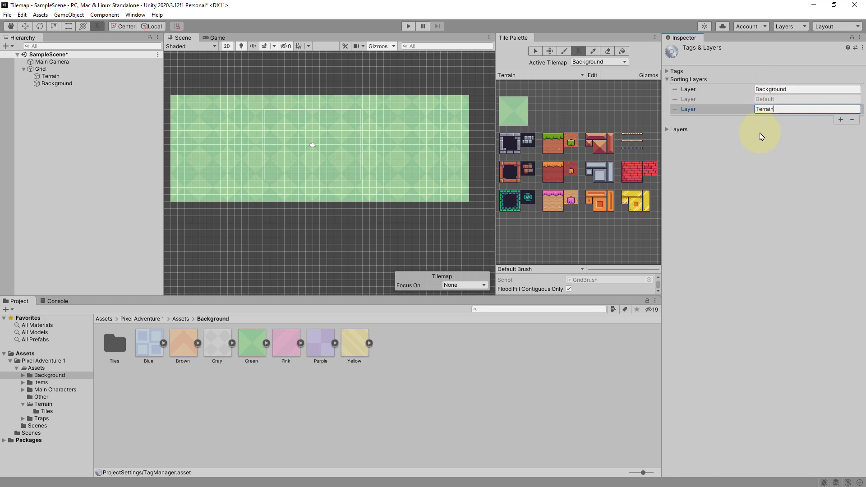
# - Assign the Background tilemap to the Background sorting layer
pyautogui.click(54, 84)
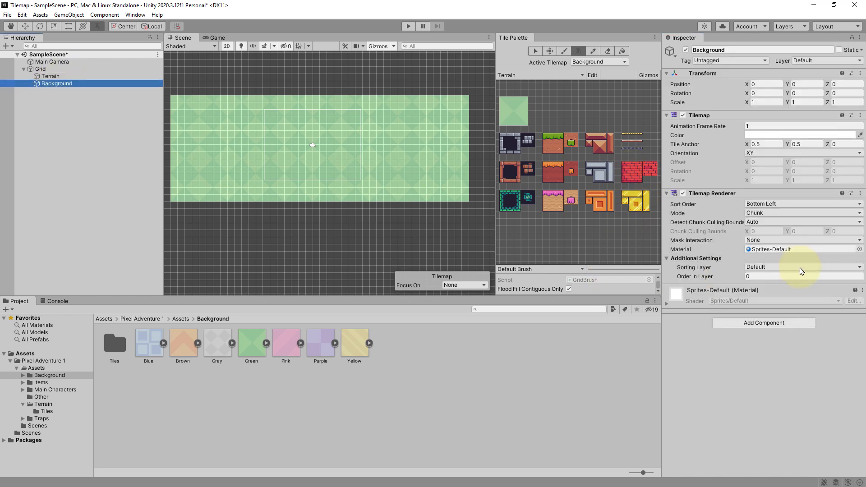
pyautogui.click(796, 267)
pyautogui.click(795, 277)
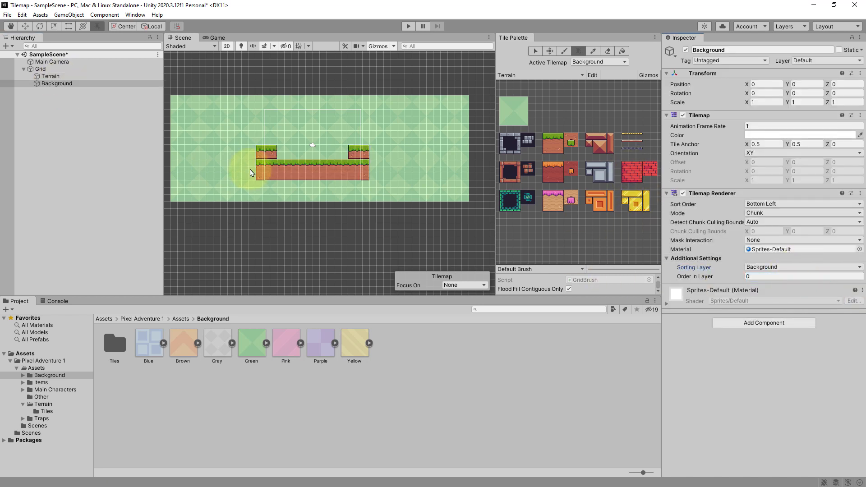
# - Assign the Terrain tilemap to the Terrain sorting layer
pyautogui.click(51, 77)
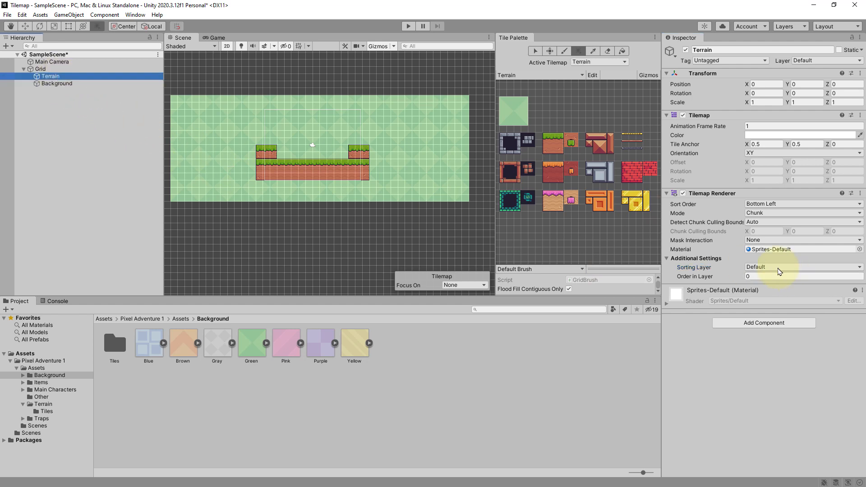
pyautogui.click(796, 267)
pyautogui.click(794, 295)
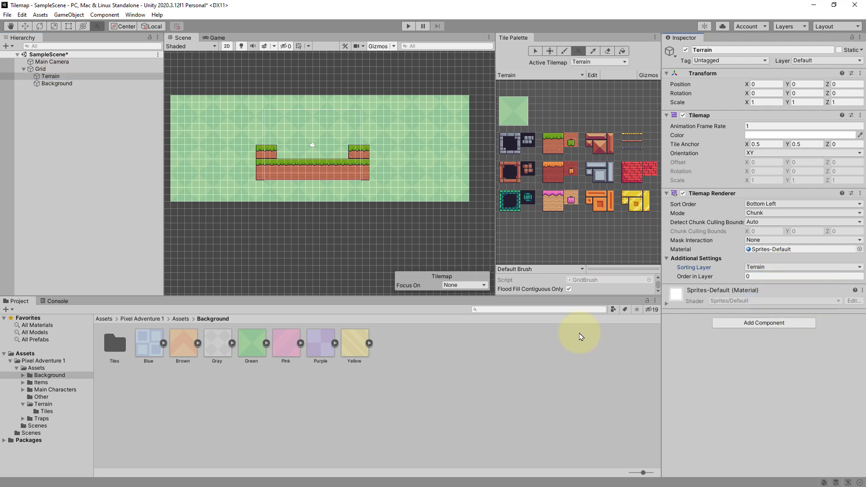
pyautogui.moveTo(338, 161); pyautogui.dragTo(374, 169, button='middle')
pyautogui.scroll(3, 373, 169)
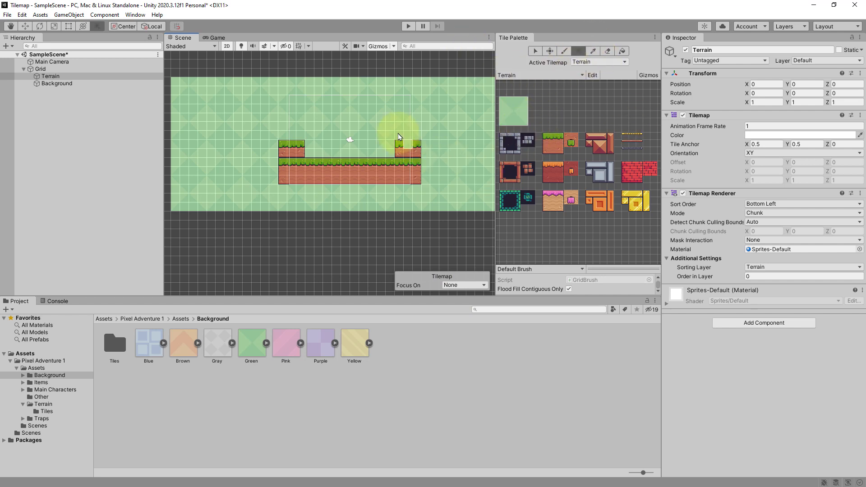
pyautogui.scroll(3, 336, 137)
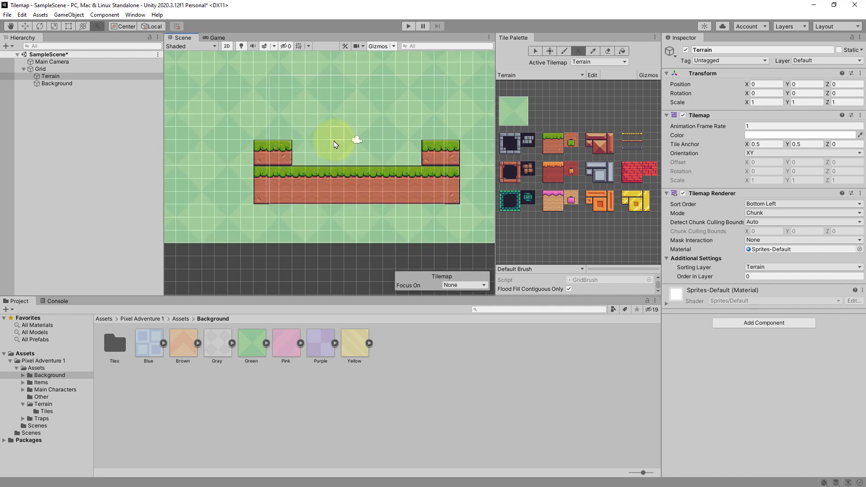
pyautogui.moveTo(382, 132); pyautogui.dragTo(361, 131, button='middle')
pyautogui.scroll(2, 361, 132)
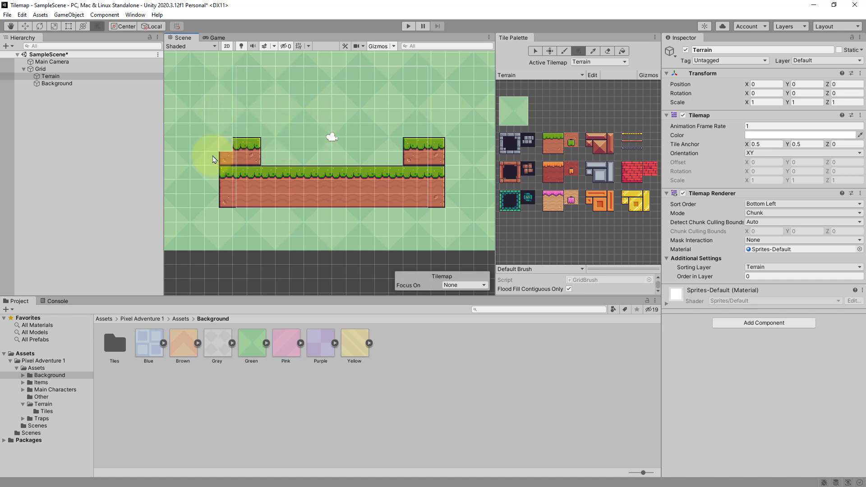
# - Create a square 2D sprite in the scene and name it Player
pyautogui.rightClick(66, 123)
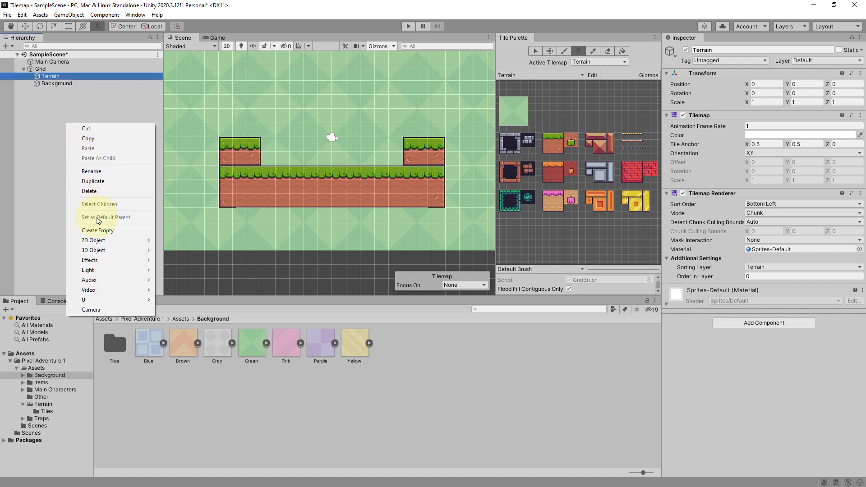
pyautogui.moveTo(112, 244)
pyautogui.moveTo(180, 243)
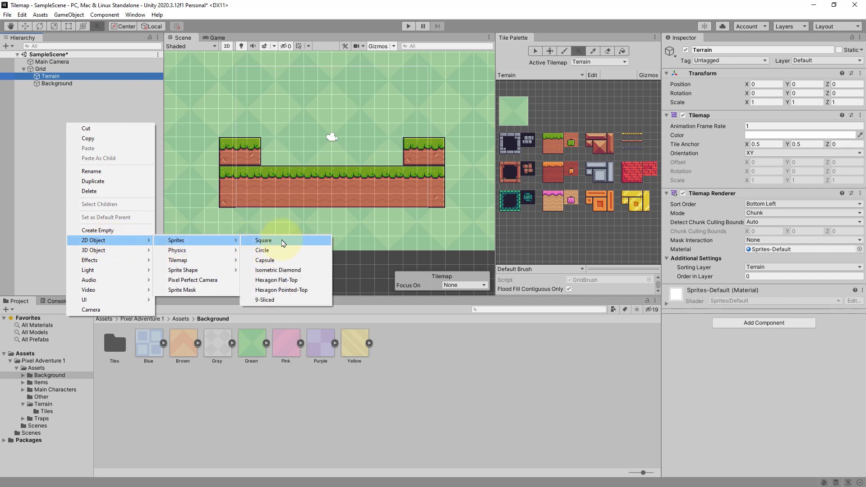
pyautogui.click(283, 243)
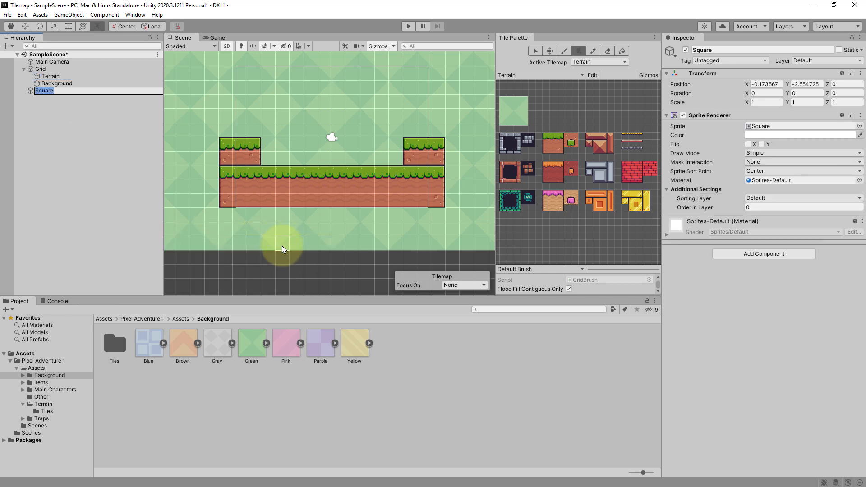
pyautogui.write('Player')
pyautogui.press('Return')
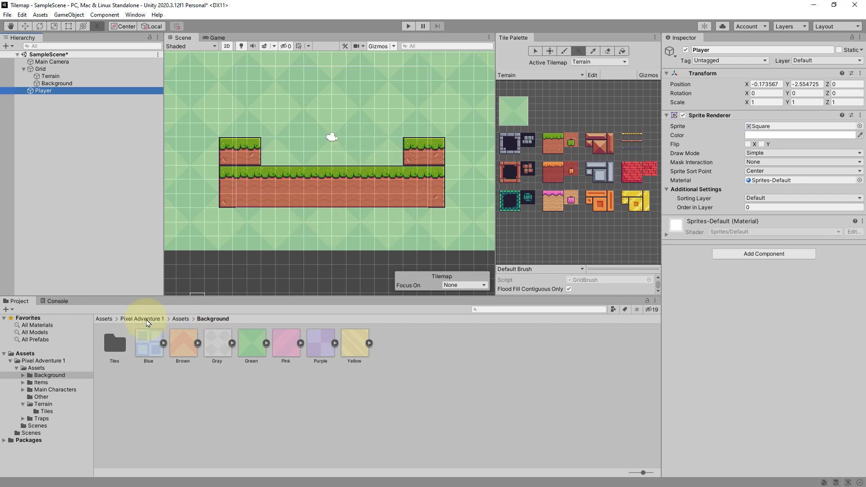
# - Open the Virtual Guy folder inside Main Characters in the project assets
pyautogui.click(181, 318)
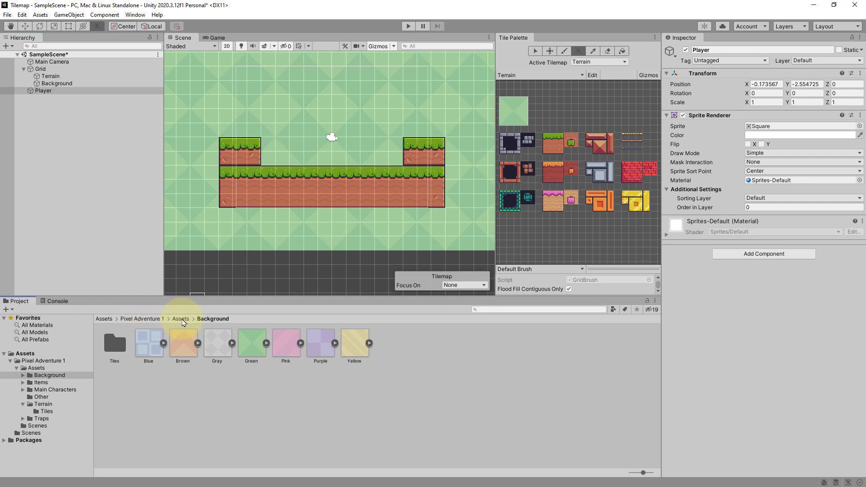
pyautogui.doubleClick(185, 338)
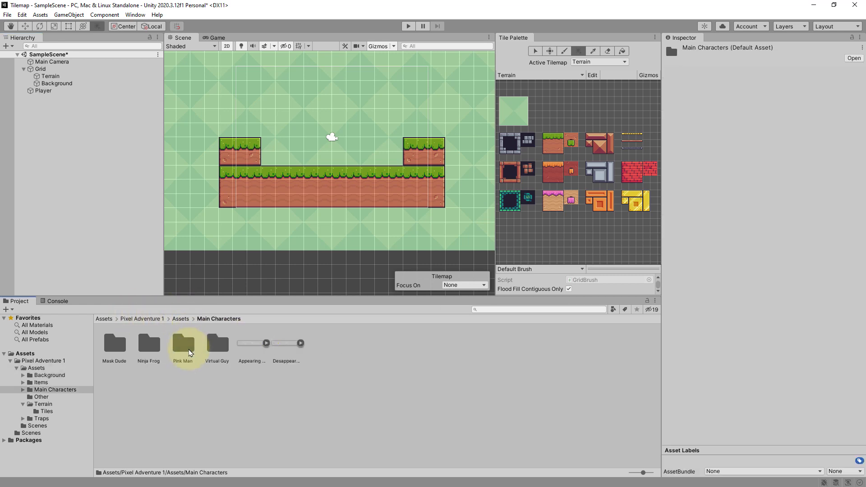
pyautogui.doubleClick(216, 342)
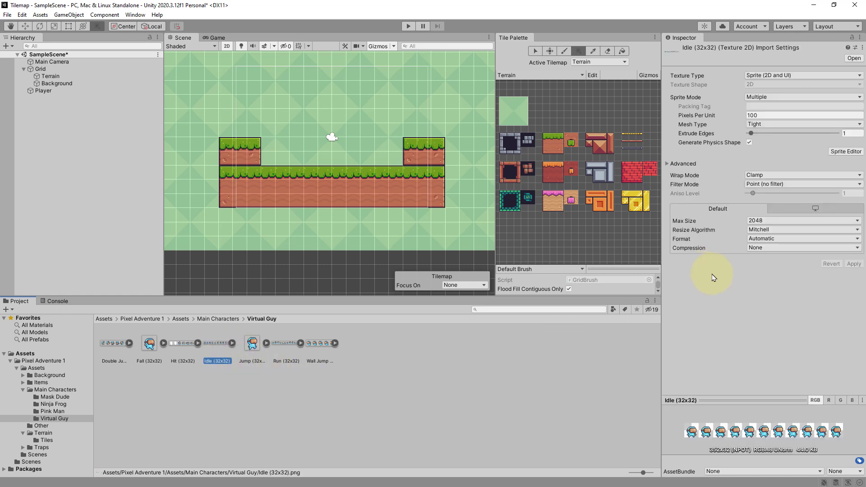
# - Set the Idle (32x32) sprite sheet's Pixels Per Unit to 16 and apply the import settings
pyautogui.click(764, 115)
pyautogui.write('16')
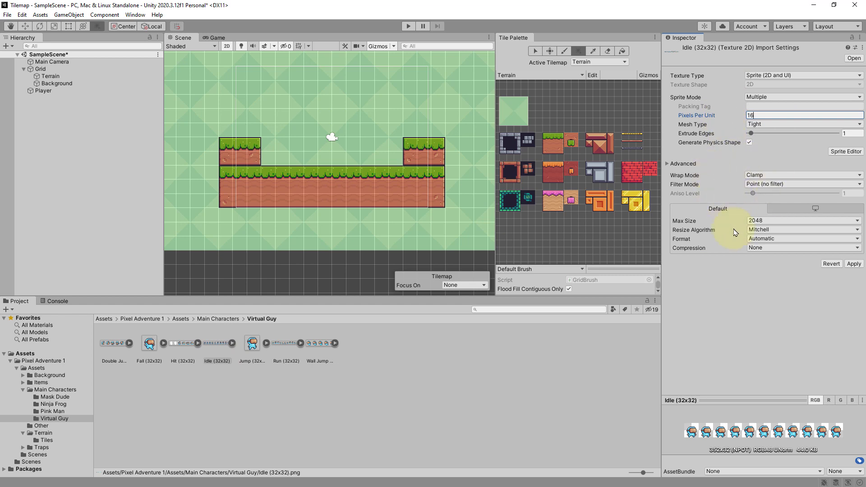
pyautogui.click(857, 267)
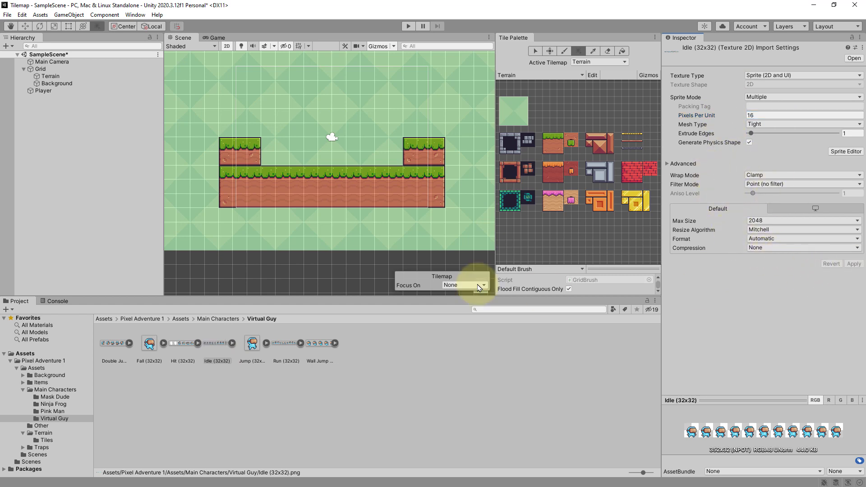
# - Assign the first Idle frame of Virtual Guy as the Player's sprite
pyautogui.click(232, 344)
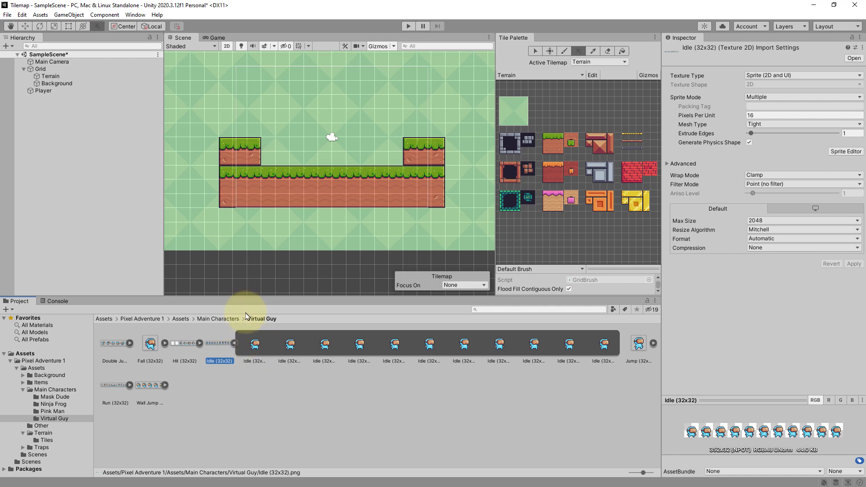
pyautogui.click(61, 90)
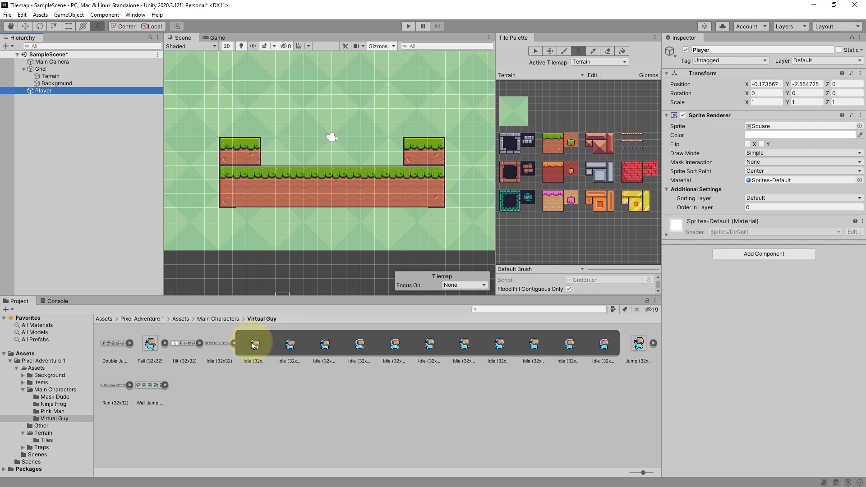
pyautogui.moveTo(255, 348); pyautogui.dragTo(762, 132)
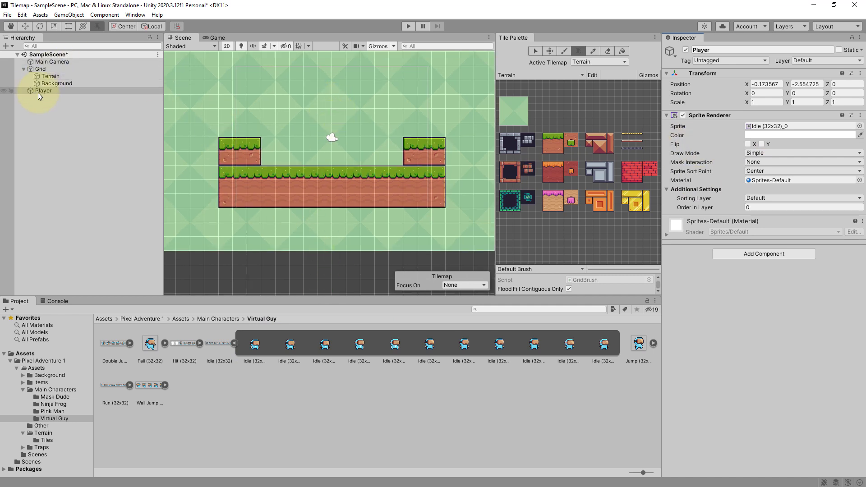
# - Examine the Terrain tilemap's sorting layer list in the Tags & Layers settings
pyautogui.scroll(-1, 339, 131)
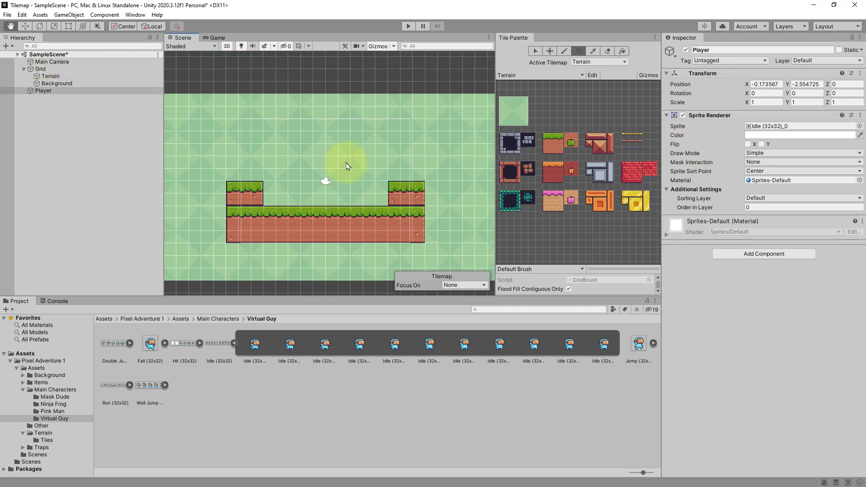
pyautogui.scroll(5, 351, 153)
pyautogui.scroll(-5, 351, 165)
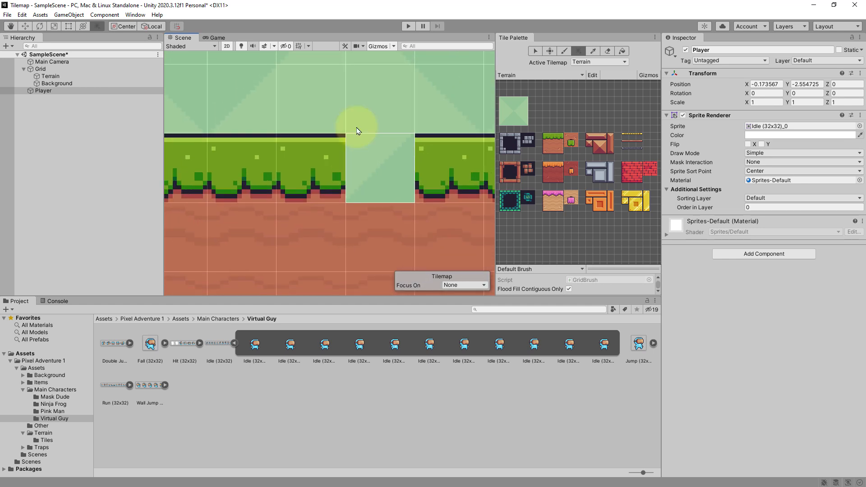
pyautogui.moveTo(357, 144); pyautogui.dragTo(342, 177, button='middle')
pyautogui.scroll(-2, 325, 157)
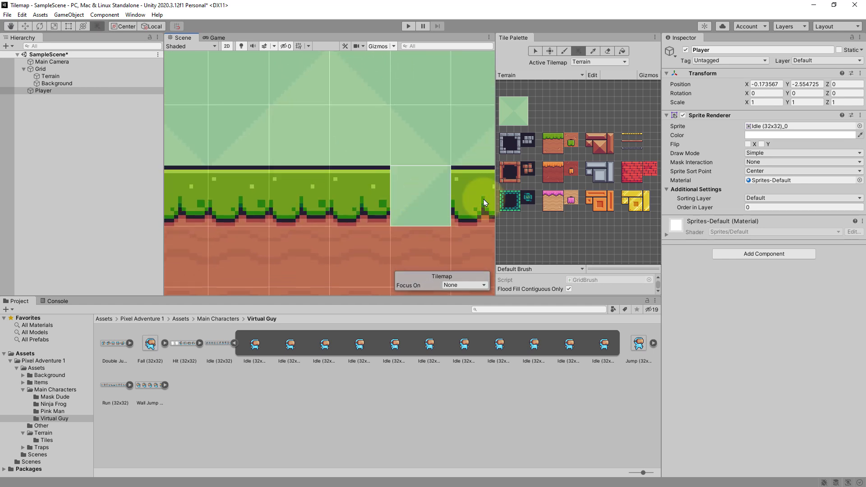
pyautogui.click(68, 77)
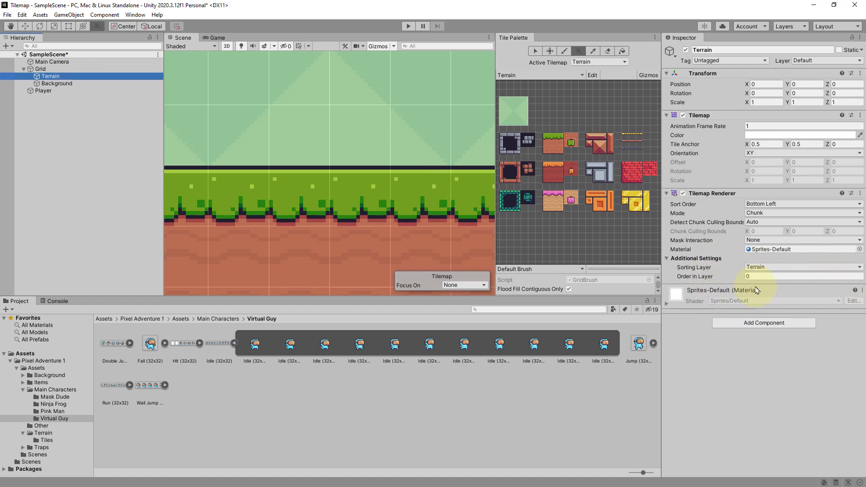
pyautogui.click(767, 266)
pyautogui.click(778, 311)
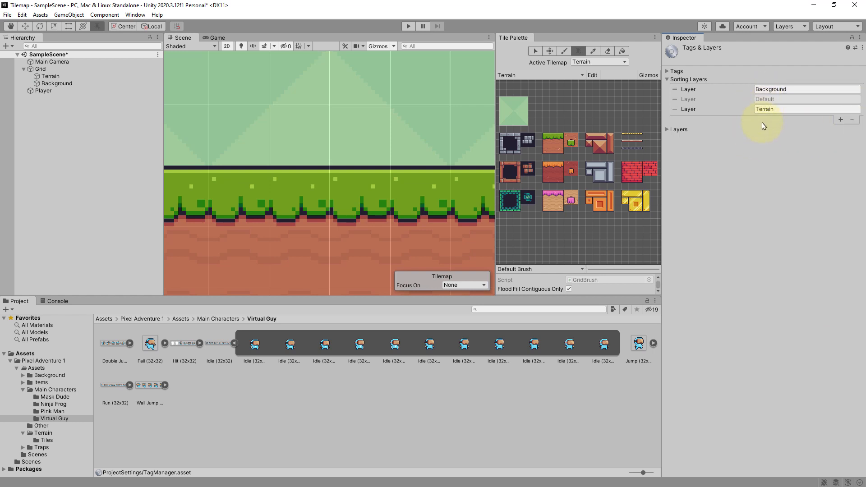
# - Move the Player up so it stands above the ground, to about Y -0.47
pyautogui.click(53, 91)
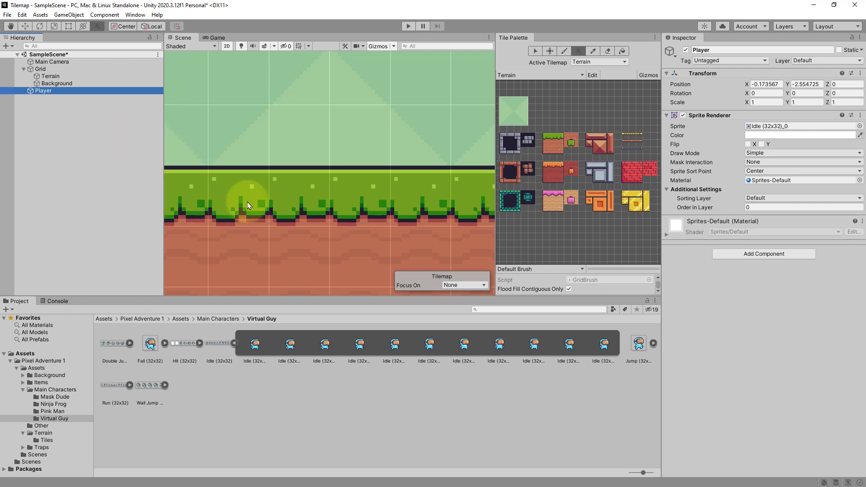
pyautogui.scroll(-2, 368, 135)
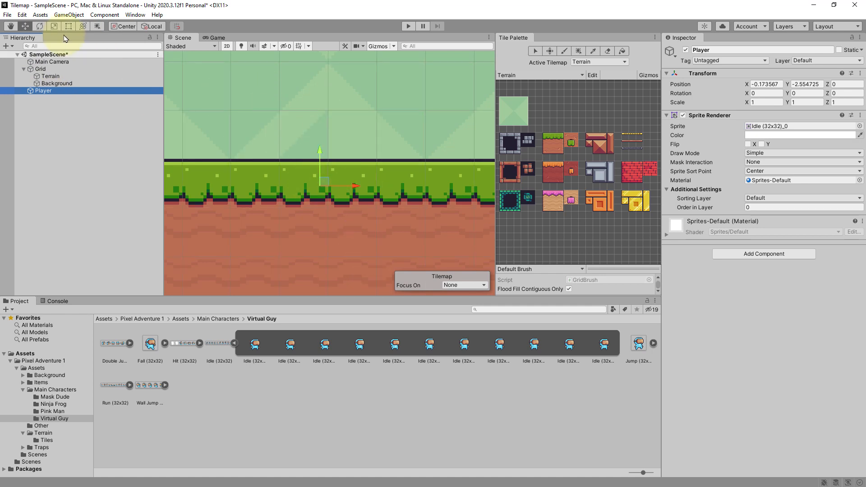
pyautogui.click(25, 26)
pyautogui.moveTo(320, 151); pyautogui.dragTo(321, 50)
# - Hide the Background tilemap in the scene view
pyautogui.scroll(-3, 356, 160)
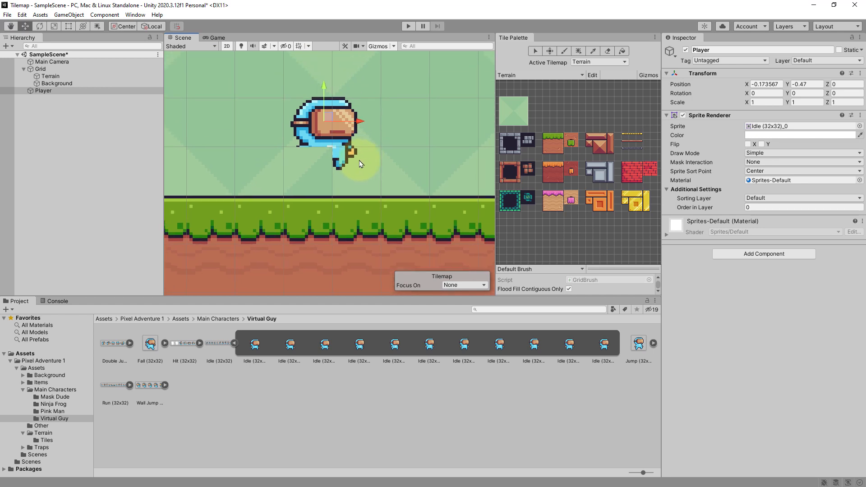
pyautogui.scroll(-2, 305, 181)
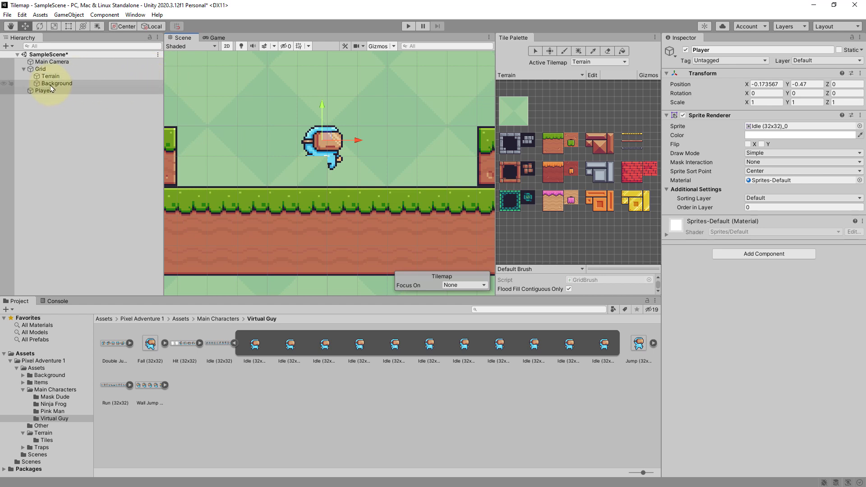
pyautogui.click(5, 84)
pyautogui.scroll(-2, 386, 181)
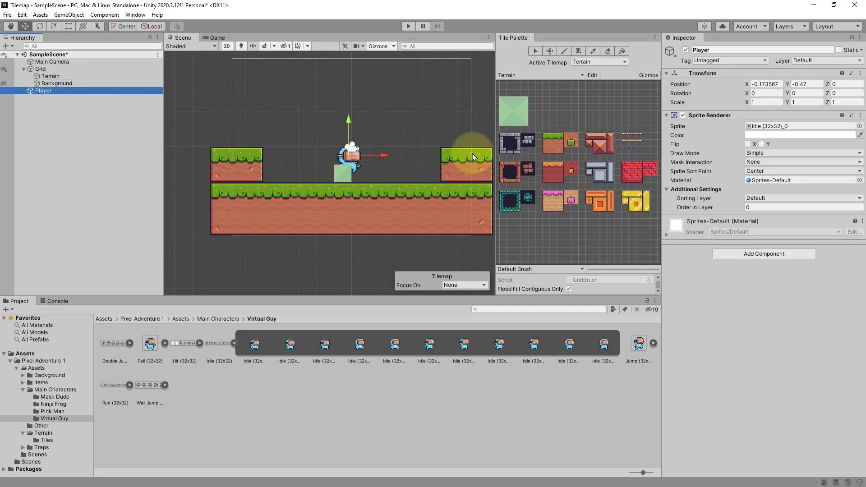
# - Erase the stray green tile beneath the Player from the Terrain tilemap
pyautogui.click(502, 106)
pyautogui.moveTo(501, 102); pyautogui.dragTo(527, 122)
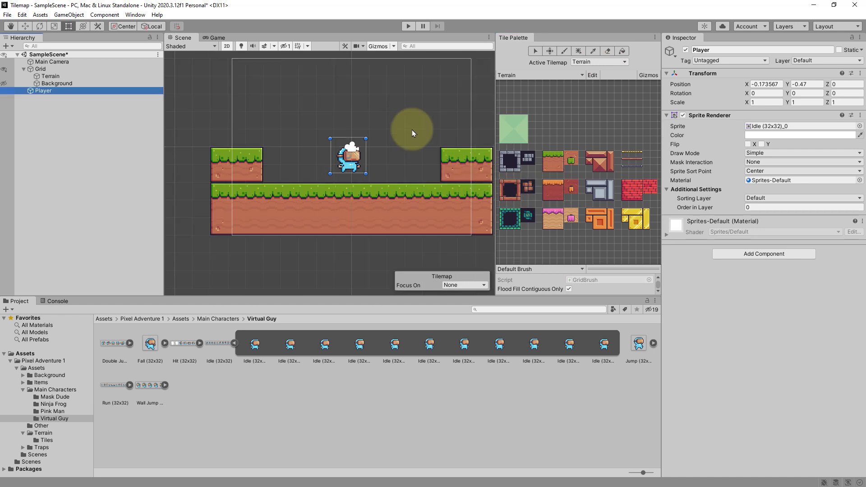
pyautogui.click(506, 123)
pyautogui.click(343, 178)
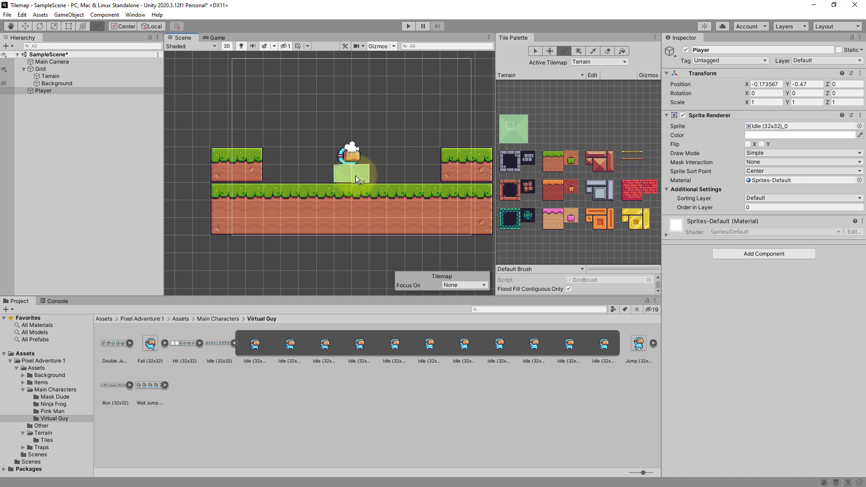
pyautogui.keyDown('shift'); pyautogui.click(348, 175); pyautogui.keyUp('shift')
pyautogui.click(518, 227)
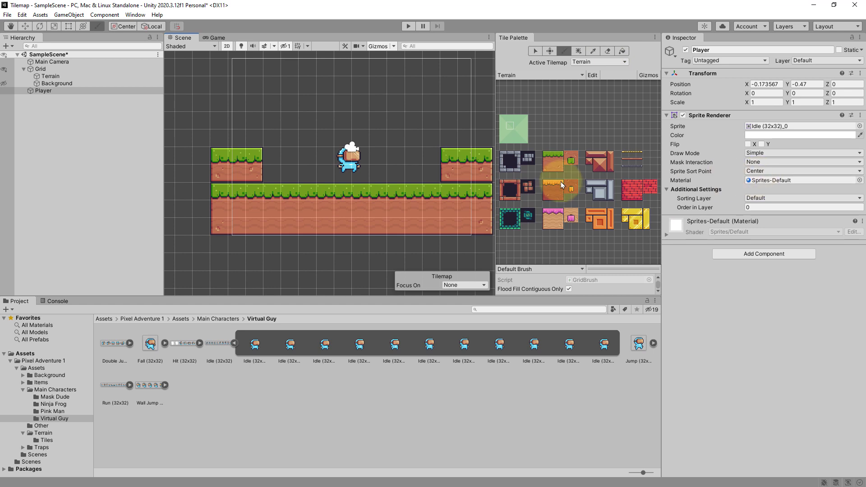
# - Run the scene in Play mode to test it, then stop
pyautogui.click(409, 26)
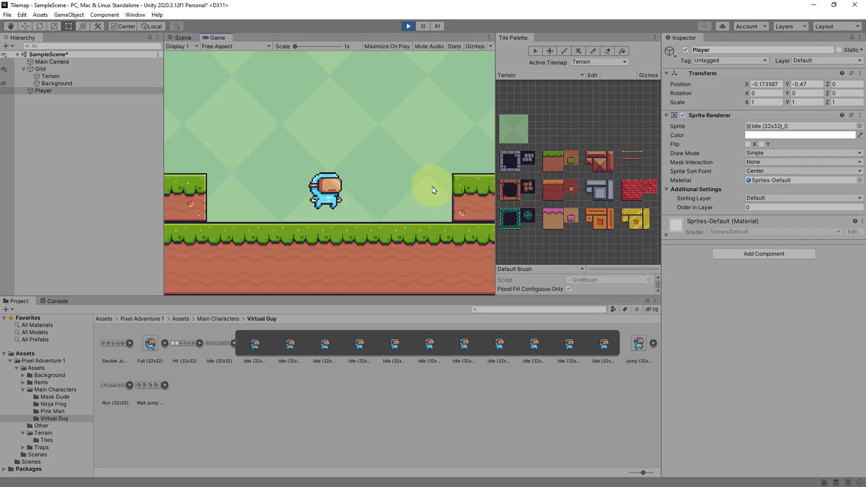
pyautogui.click(408, 25)
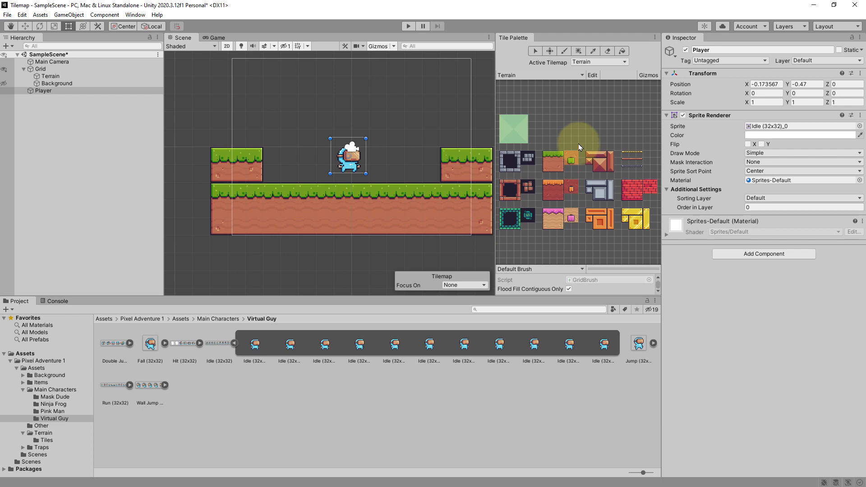
# - Add a Rigidbody 2D component to the Player
pyautogui.click(50, 91)
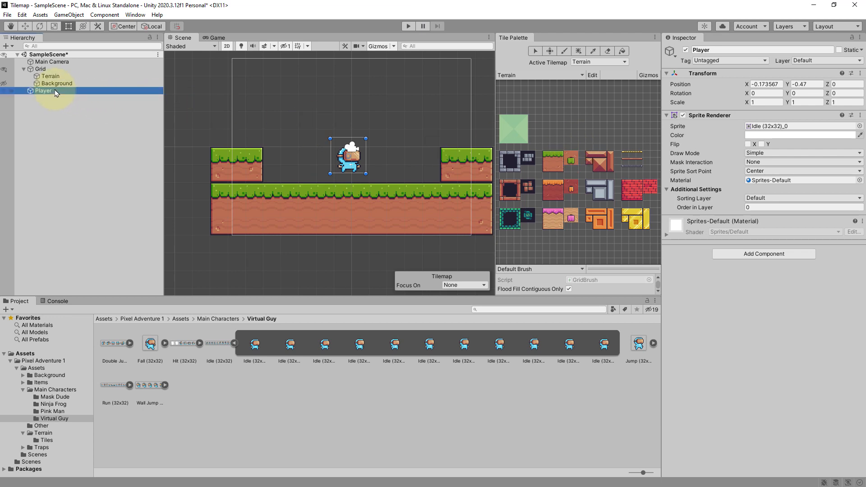
pyautogui.click(762, 254)
pyautogui.write('Rigi')
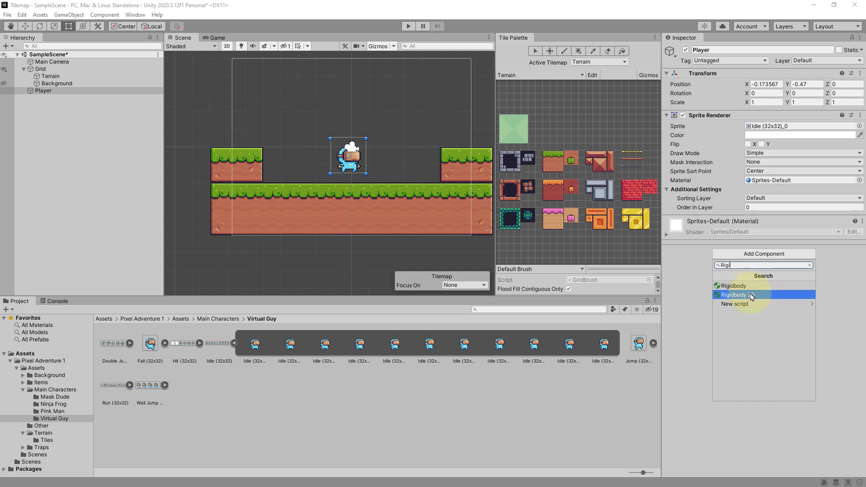
pyautogui.click(751, 296)
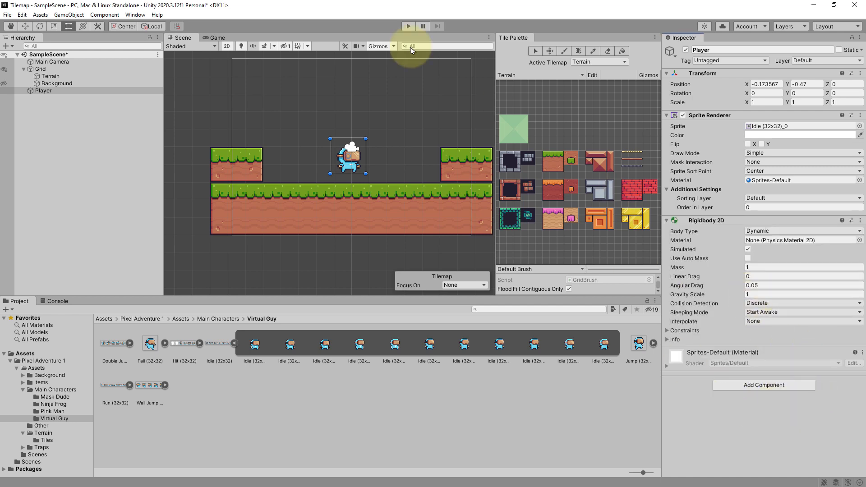
# - Play the scene to test the Player's gravity, then stop
pyautogui.click(408, 26)
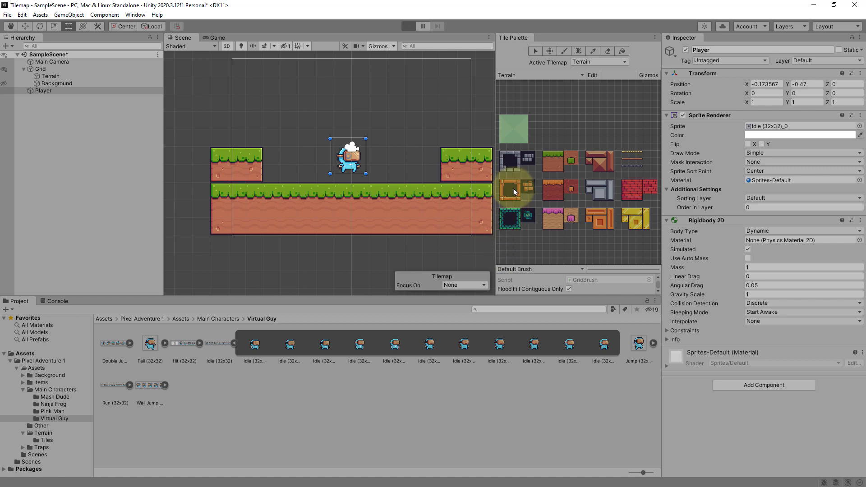
pyautogui.hotkey('ctrl', 'p')
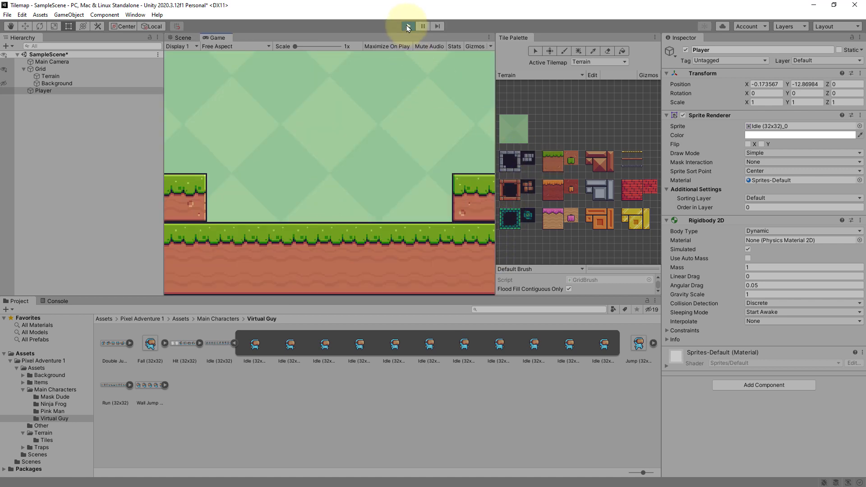
pyautogui.click(408, 26)
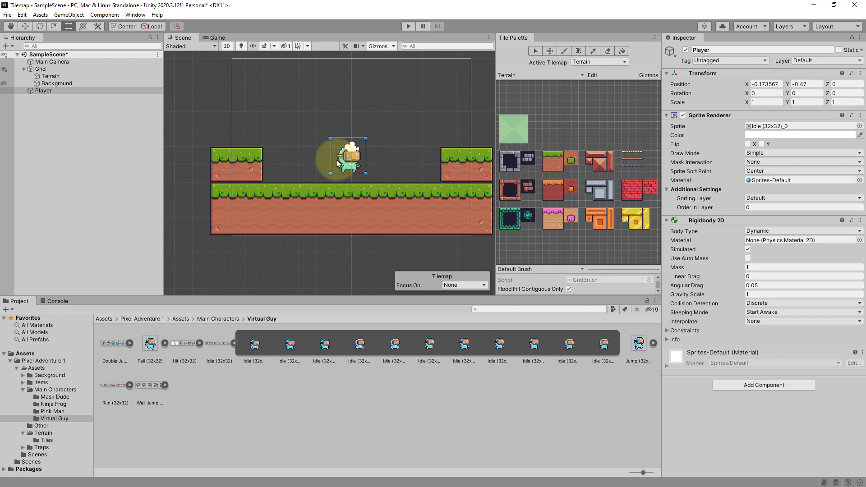
# - Add a Box Collider 2D component to the Player
pyautogui.click(754, 385)
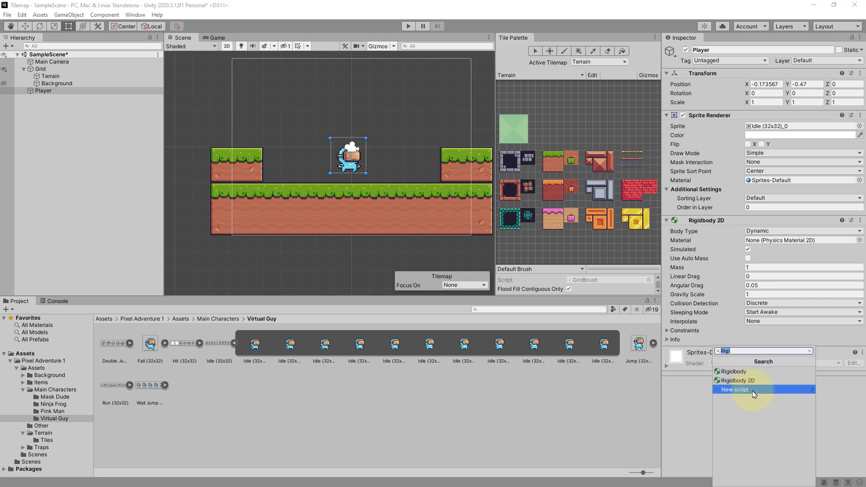
pyautogui.write('Box')
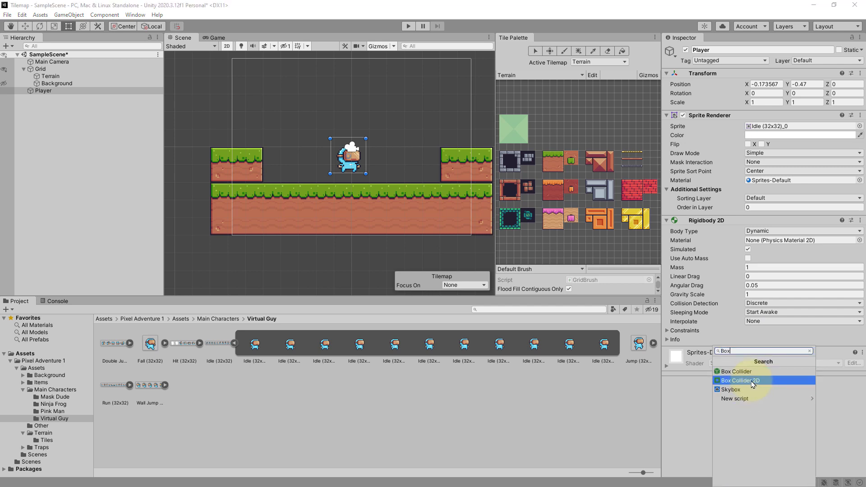
pyautogui.click(754, 381)
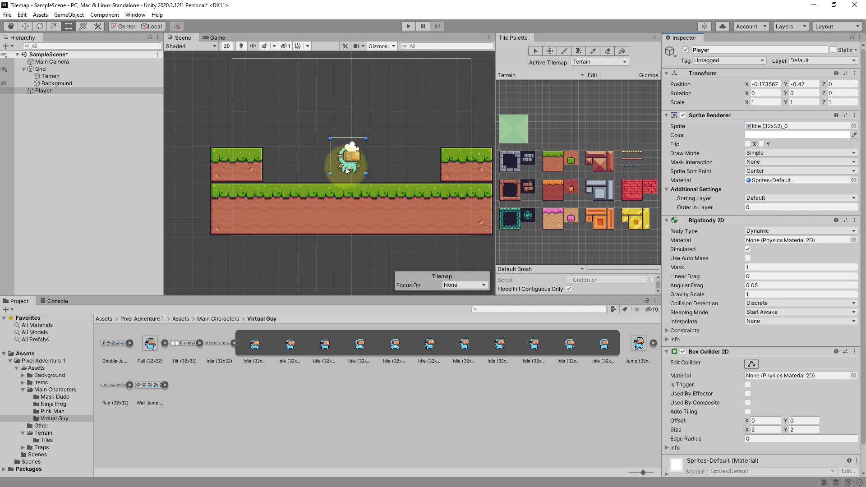
# - Edit the Player's Box Collider 2D to fit the character, about 1.2 by 1.4 units
pyautogui.scroll(-1, 735, 348)
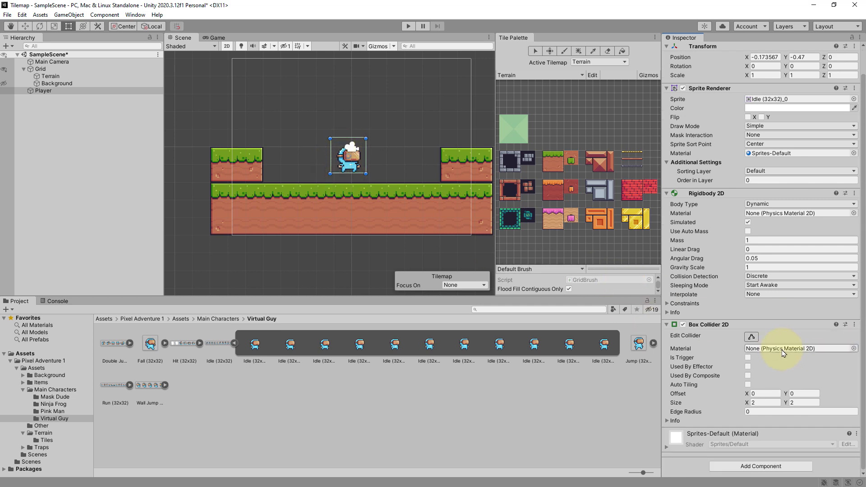
pyautogui.click(751, 337)
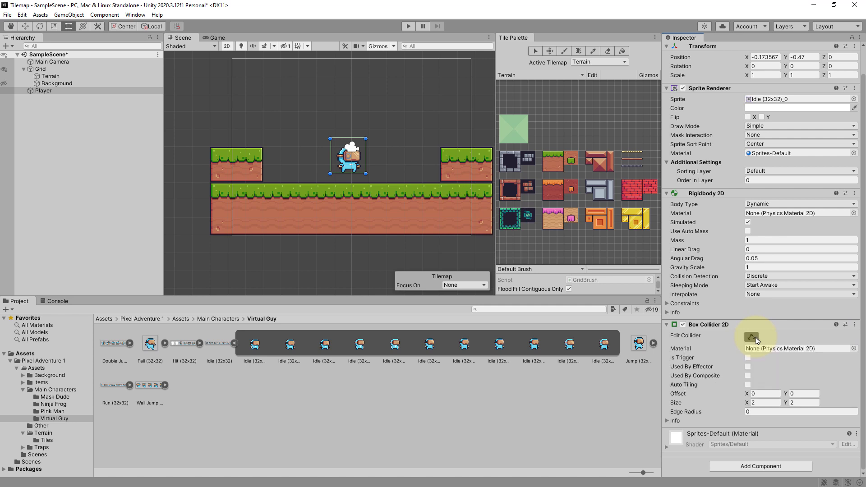
pyautogui.scroll(2, 347, 151)
pyautogui.scroll(3, 348, 151)
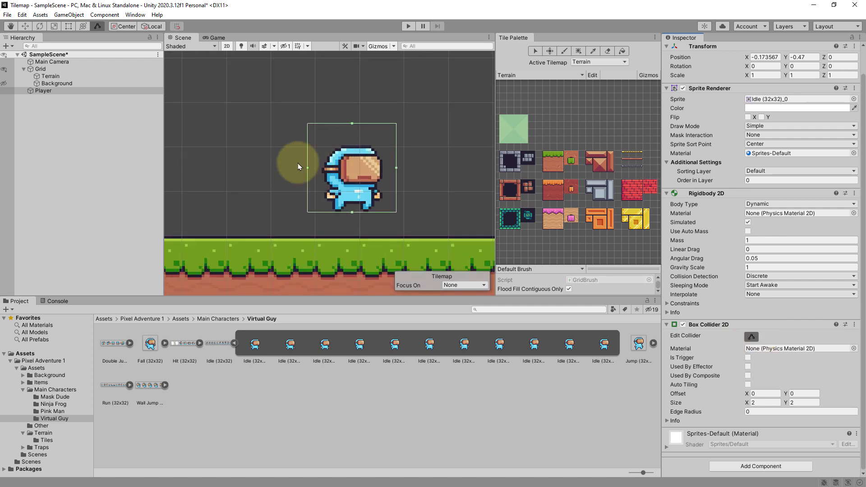
pyautogui.moveTo(308, 171); pyautogui.dragTo(327, 167)
pyautogui.moveTo(362, 125); pyautogui.dragTo(361, 147)
pyautogui.moveTo(395, 181); pyautogui.dragTo(381, 186)
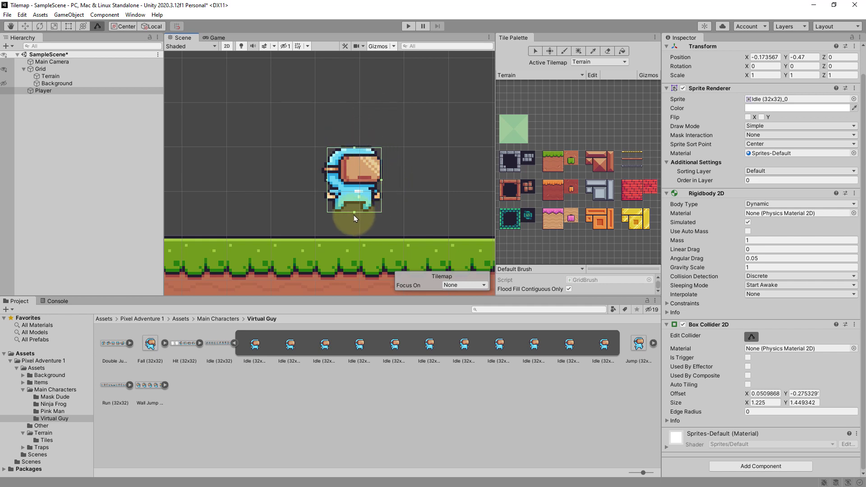
pyautogui.moveTo(355, 215); pyautogui.dragTo(355, 213)
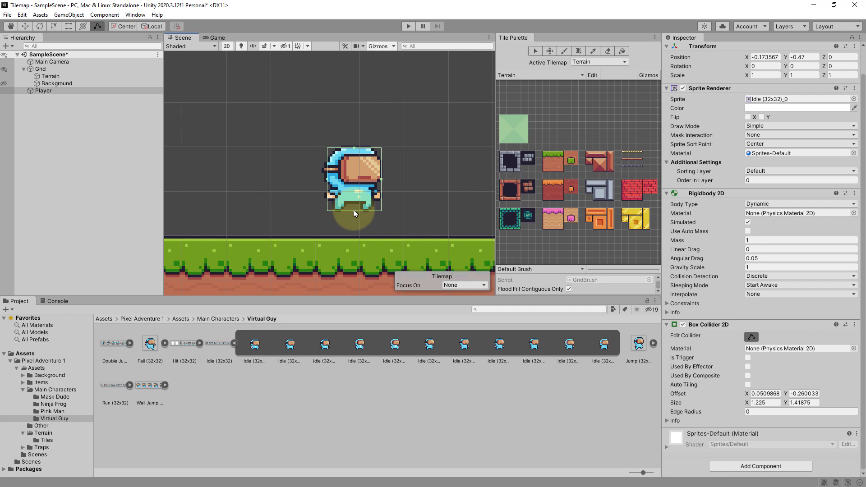
pyautogui.click(361, 213)
pyautogui.click(363, 194)
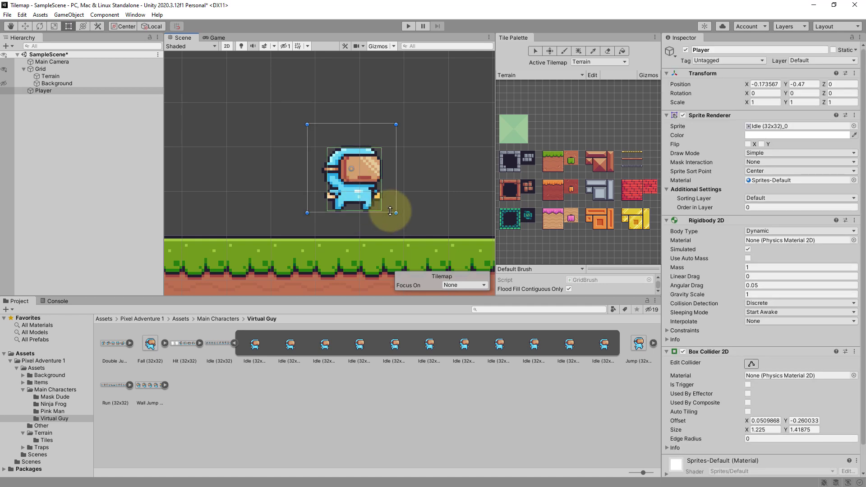
pyautogui.scroll(-5, 387, 203)
pyautogui.moveTo(443, 191); pyautogui.dragTo(359, 143, button='middle')
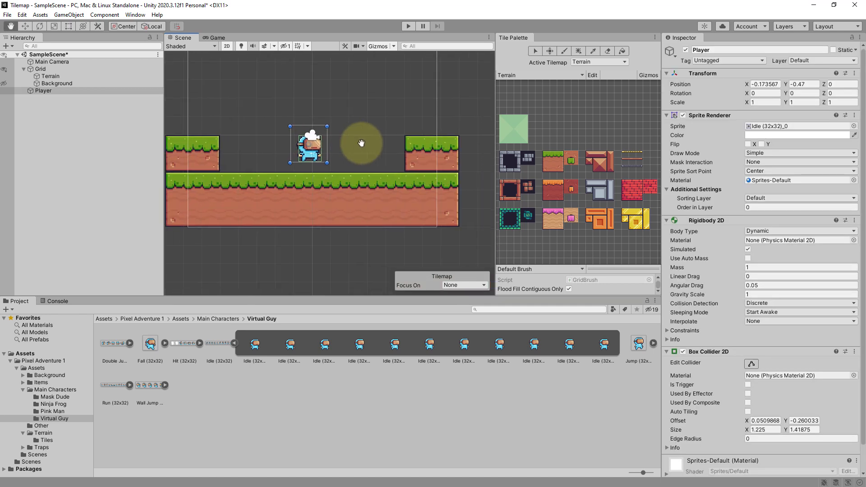
# - Play the scene to test the Player's collider, then stop
pyautogui.click(408, 25)
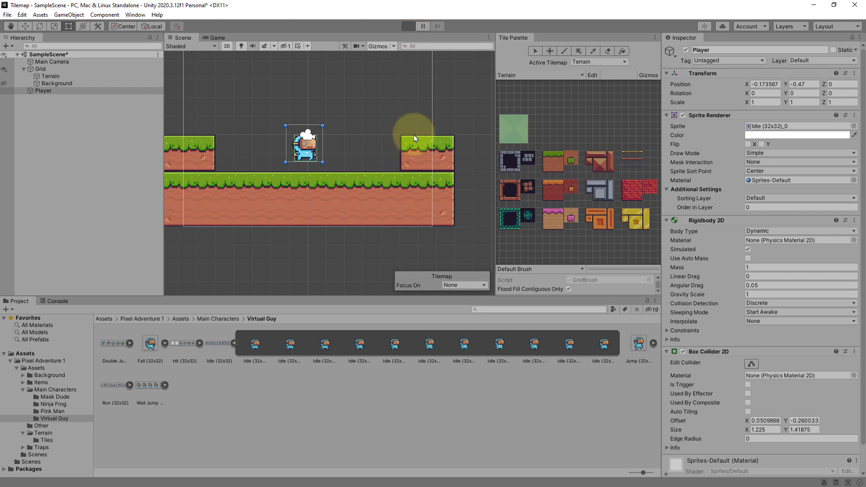
pyautogui.click(408, 26)
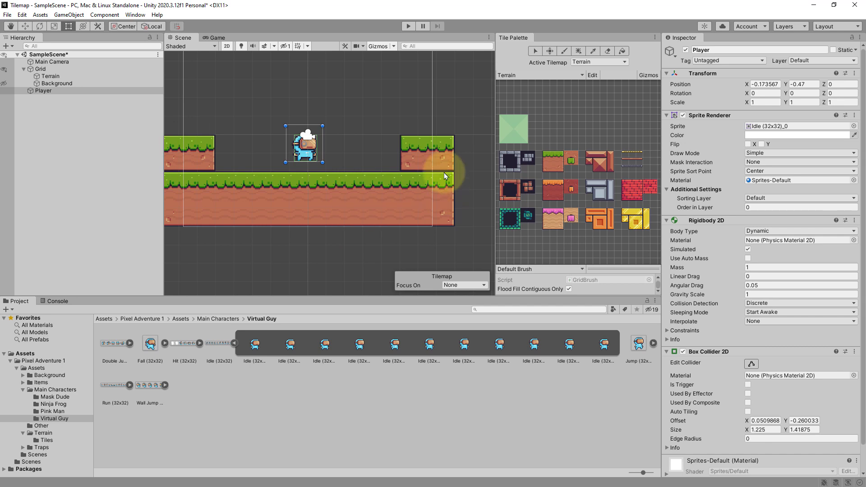
# - Add a Tilemap Collider 2D component to the Terrain tilemap
pyautogui.click(47, 75)
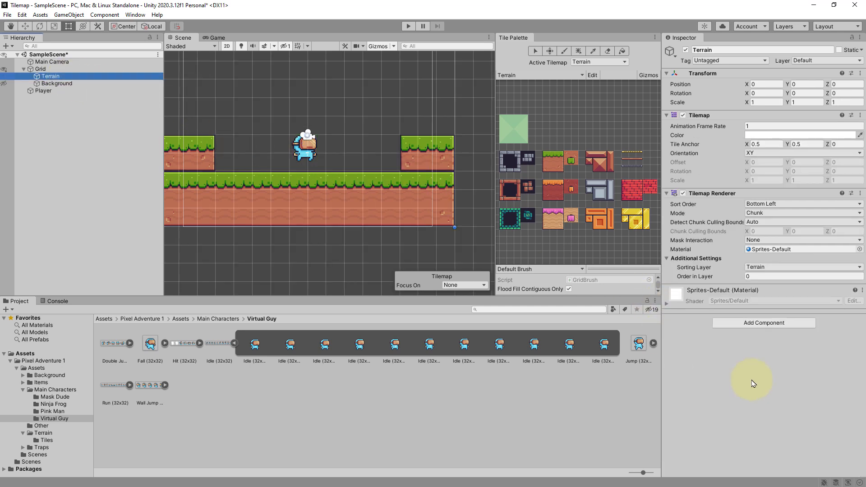
pyautogui.click(754, 323)
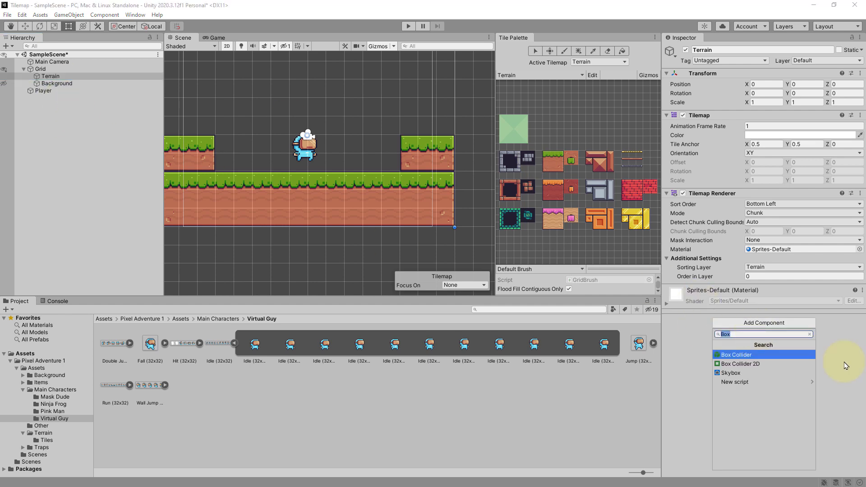
pyautogui.write('Tilem')
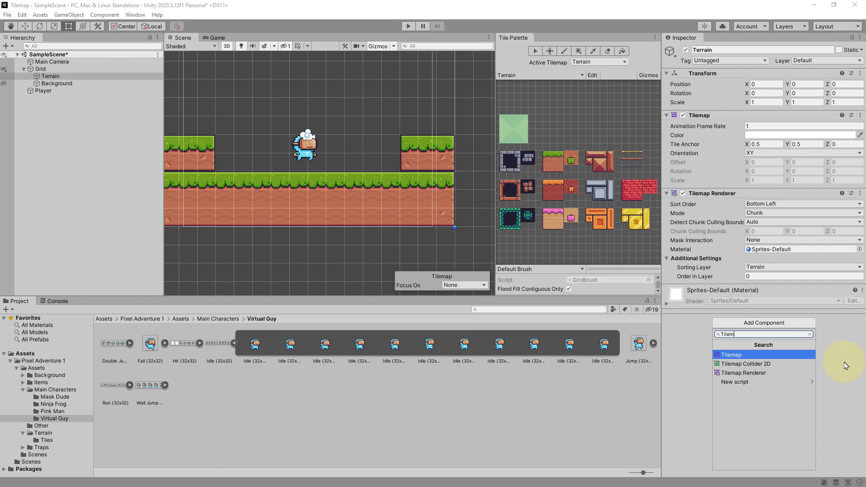
pyautogui.press('Down')
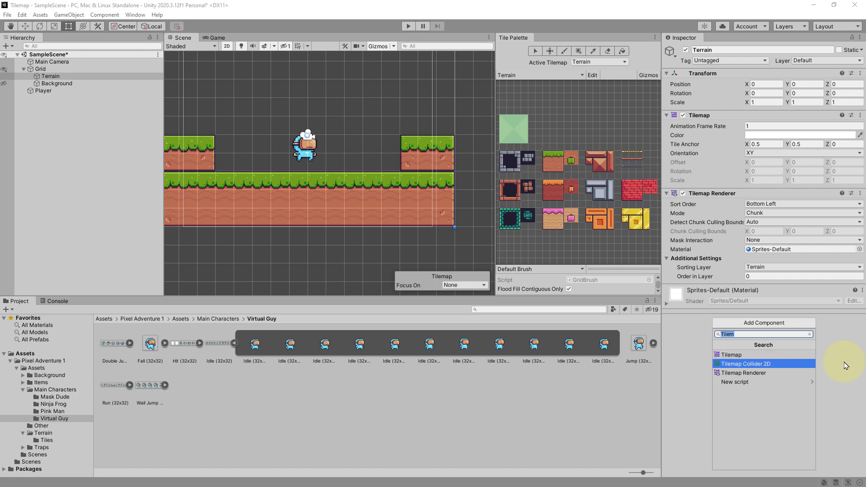
pyautogui.press('Up')
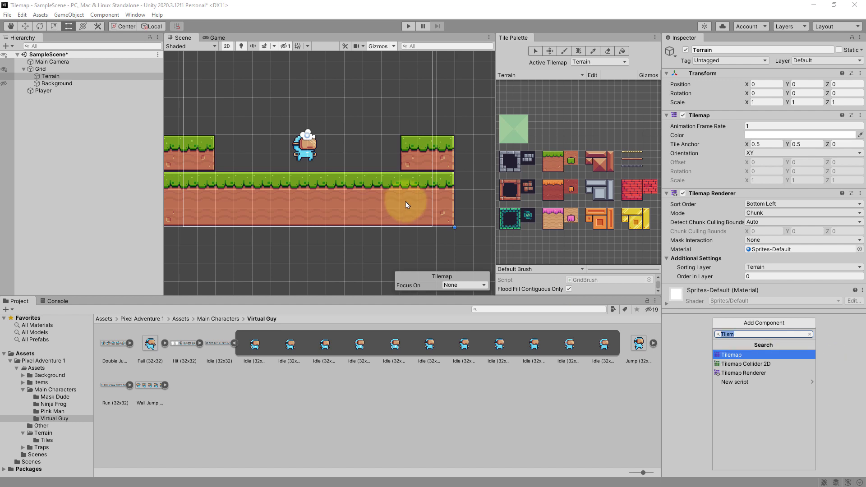
pyautogui.click(742, 364)
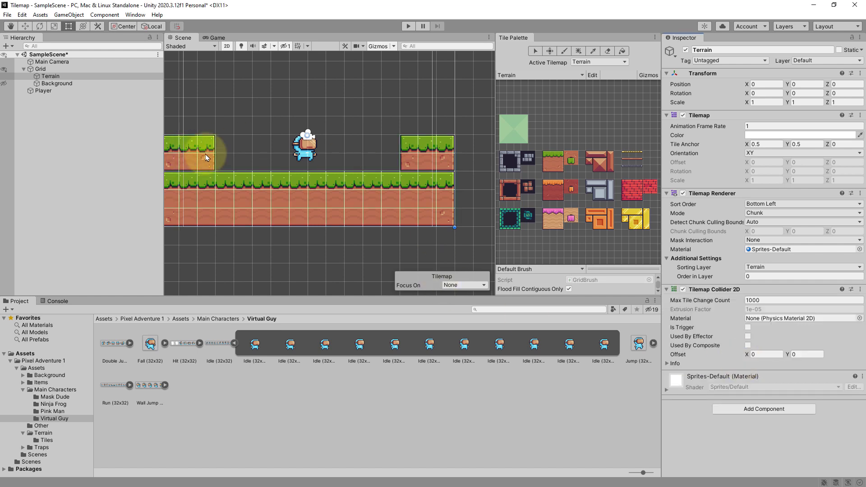
# - Examine the Terrain's tile collider shapes by hiding and showing the tilemap and its renderer
pyautogui.moveTo(211, 155); pyautogui.dragTo(243, 153, button='middle')
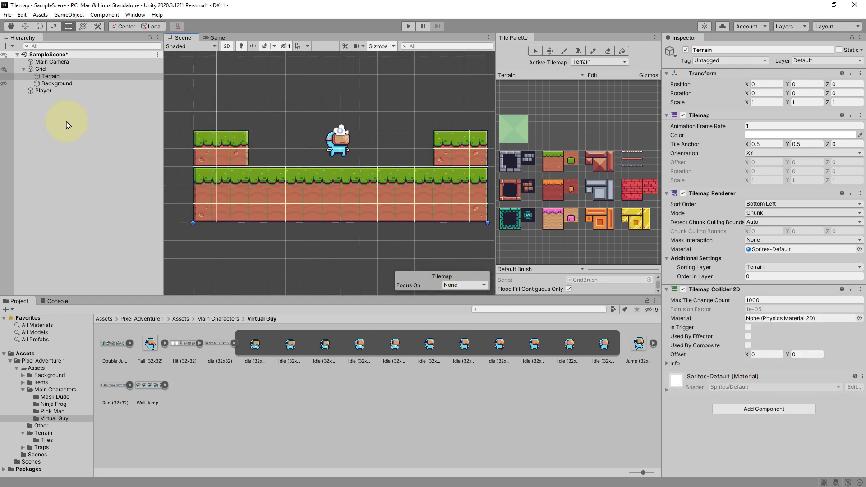
pyautogui.click(4, 77)
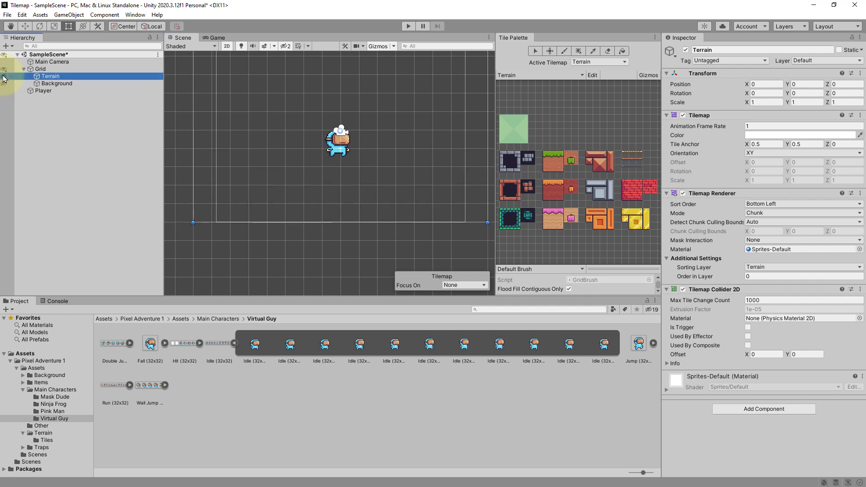
pyautogui.click(4, 77)
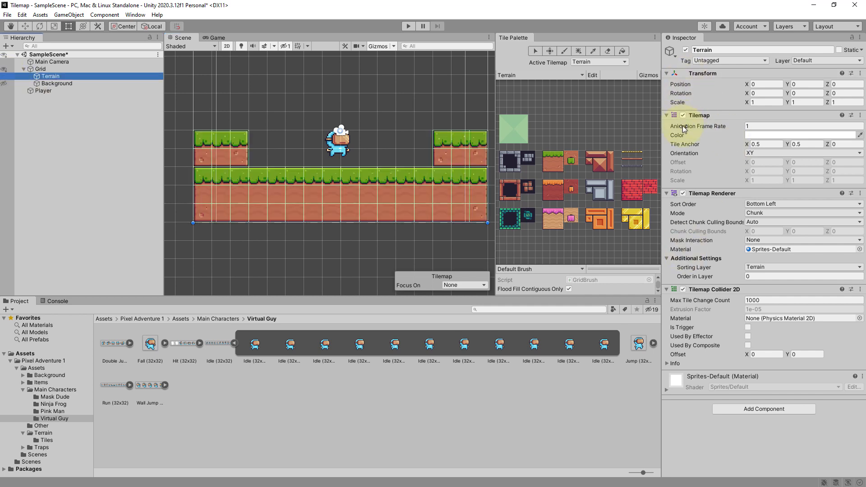
pyautogui.click(683, 194)
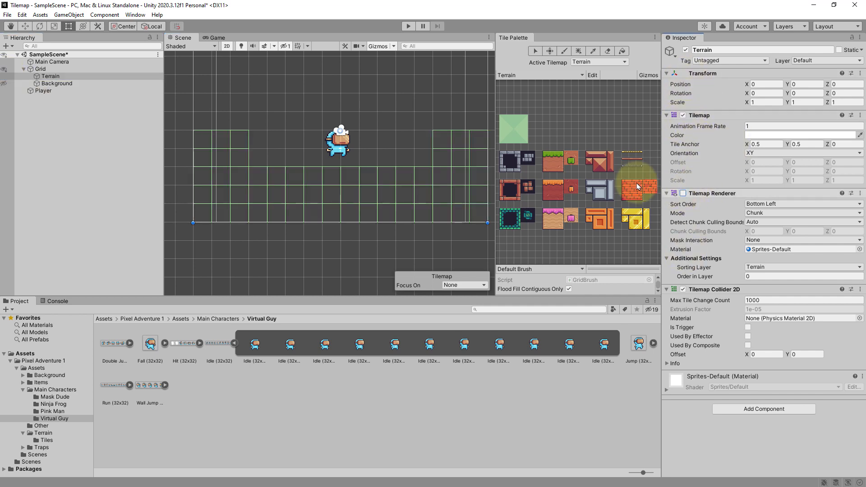
pyautogui.click(683, 194)
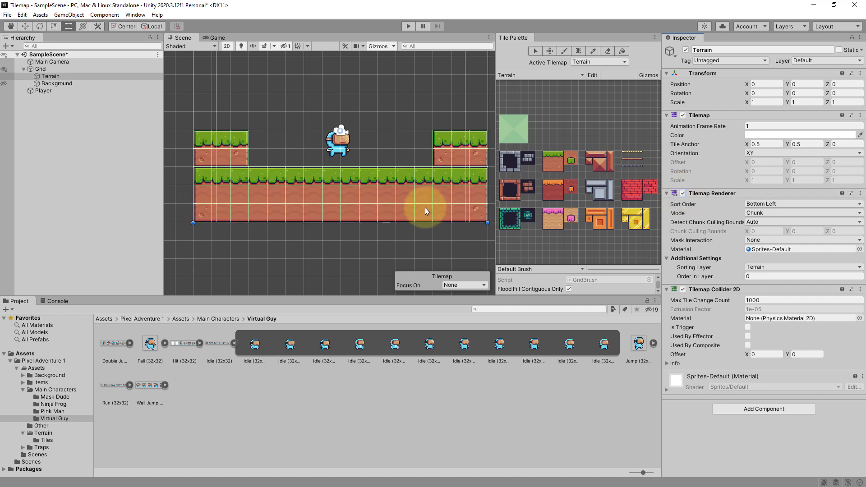
pyautogui.scroll(1, 387, 180)
pyautogui.scroll(-2, 385, 181)
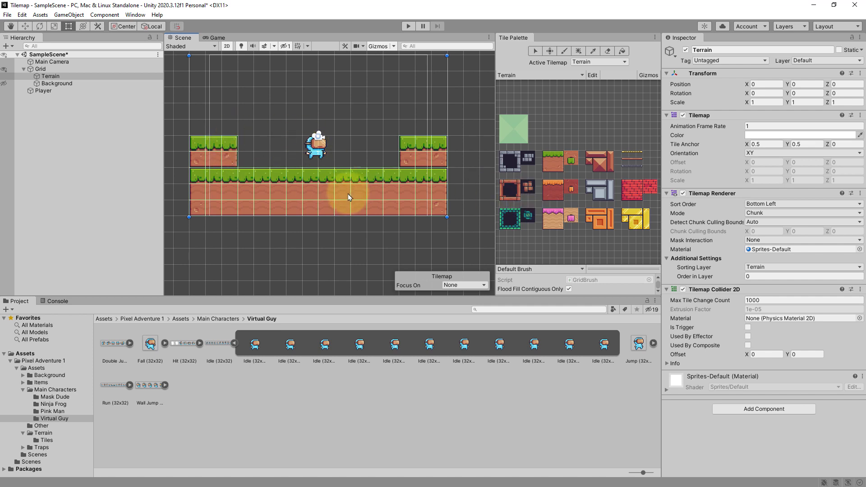
# - Add a Composite Collider 2D to the Terrain and enable Used By Composite on its Tilemap Collider 2D
pyautogui.click(759, 409)
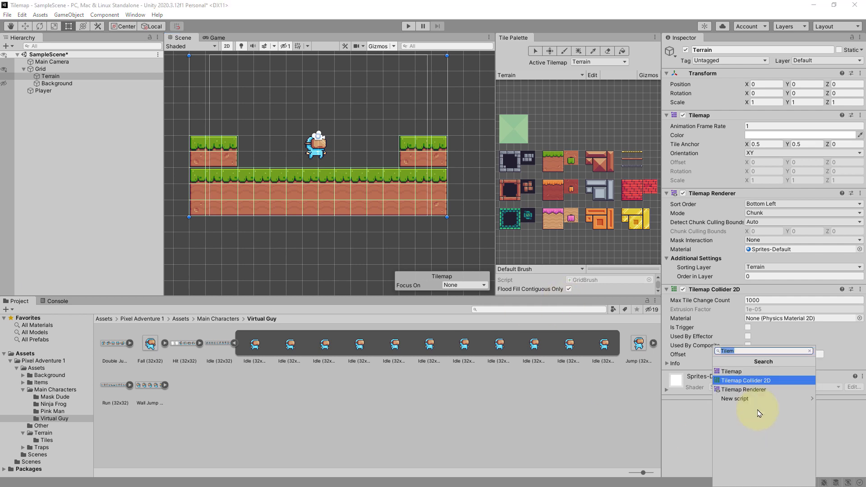
pyautogui.write('Compo')
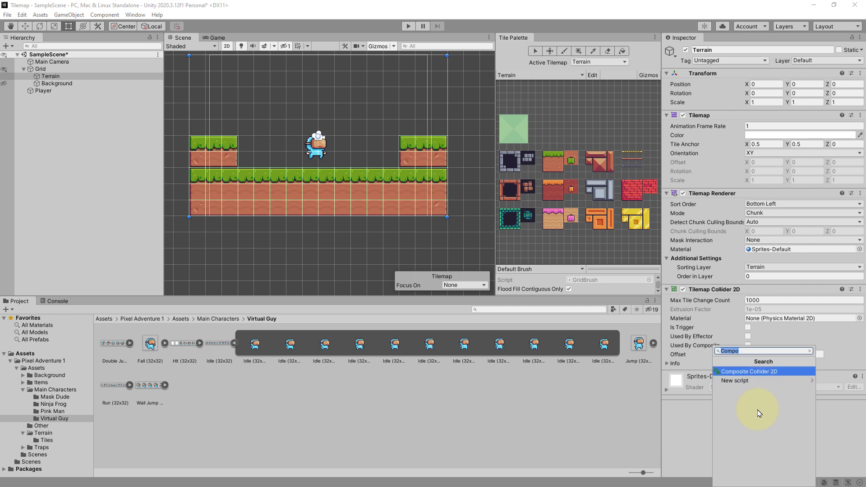
pyautogui.press('Return')
pyautogui.scroll(-6, 761, 366)
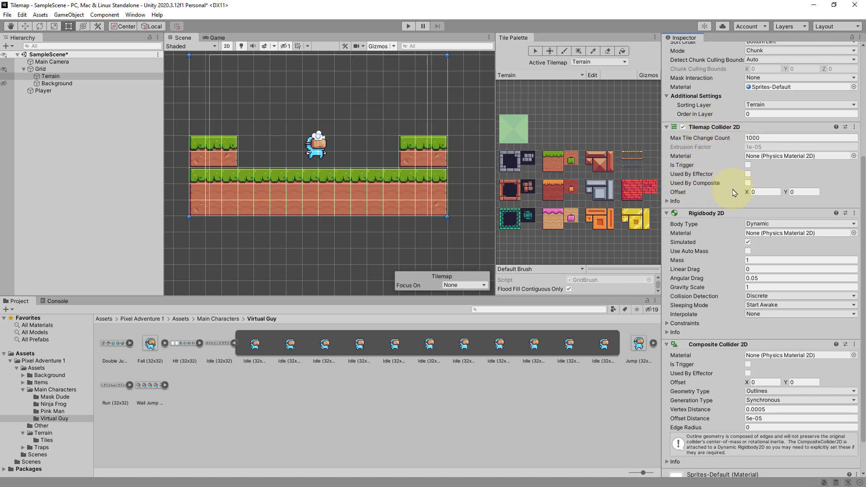
pyautogui.click(748, 183)
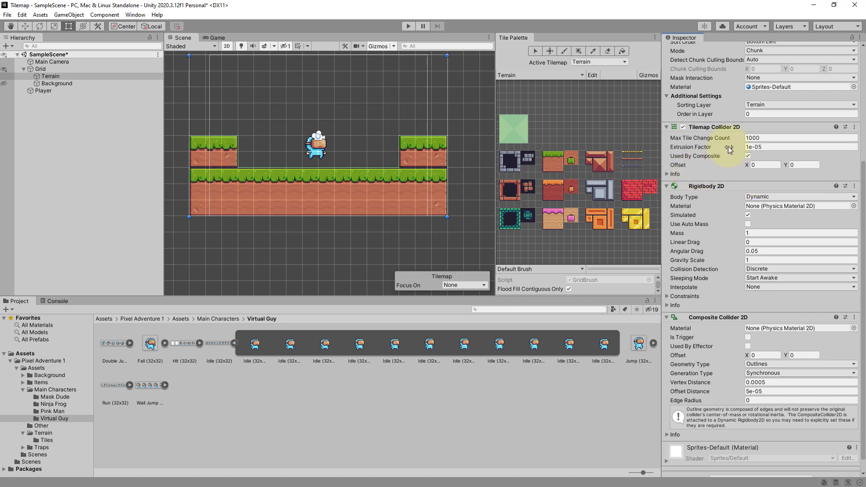
# - Turn the Terrain's Tilemap Renderer off and on to view the merged collider outline
pyautogui.scroll(4, 706, 173)
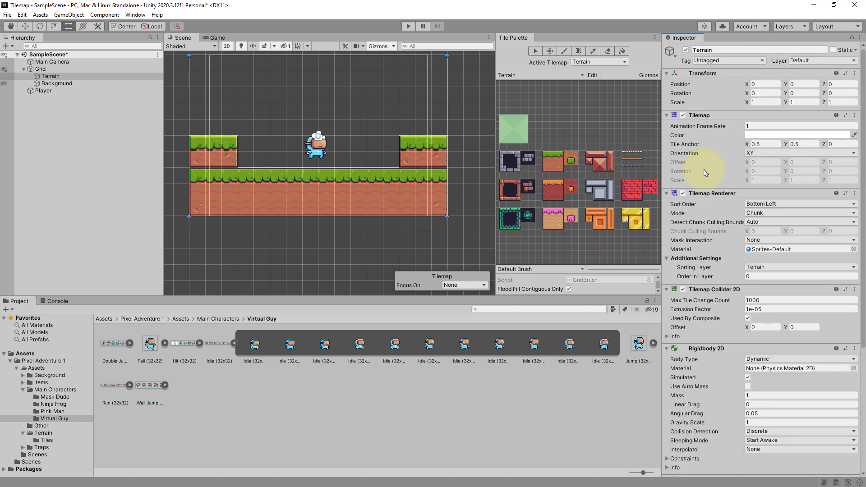
pyautogui.click(683, 193)
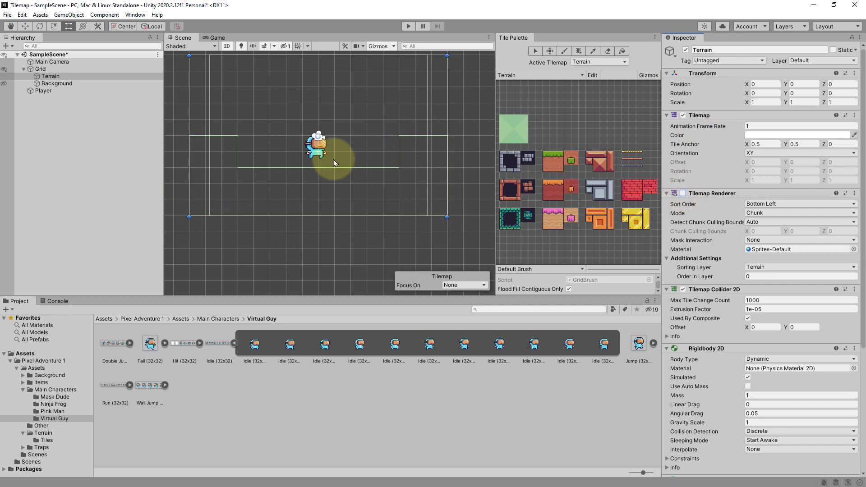
pyautogui.click(682, 194)
pyautogui.scroll(-5, 812, 289)
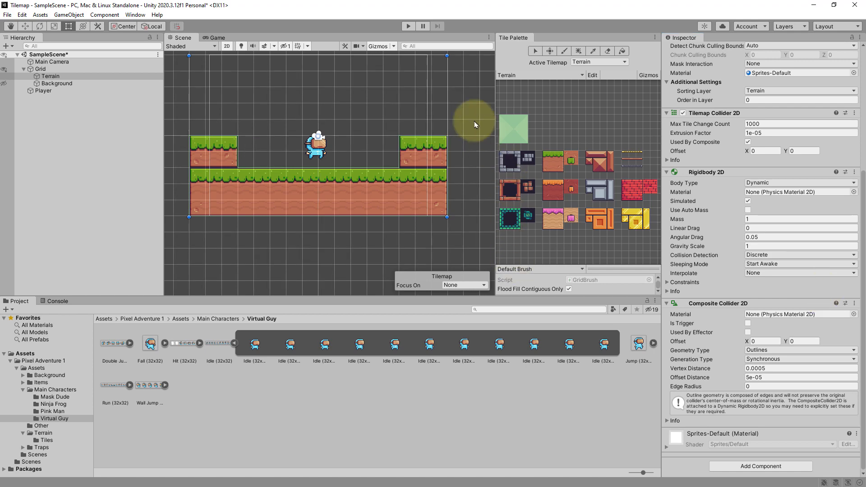
# - Play the scene to test the Terrain's colliders, then stop
pyautogui.click(408, 26)
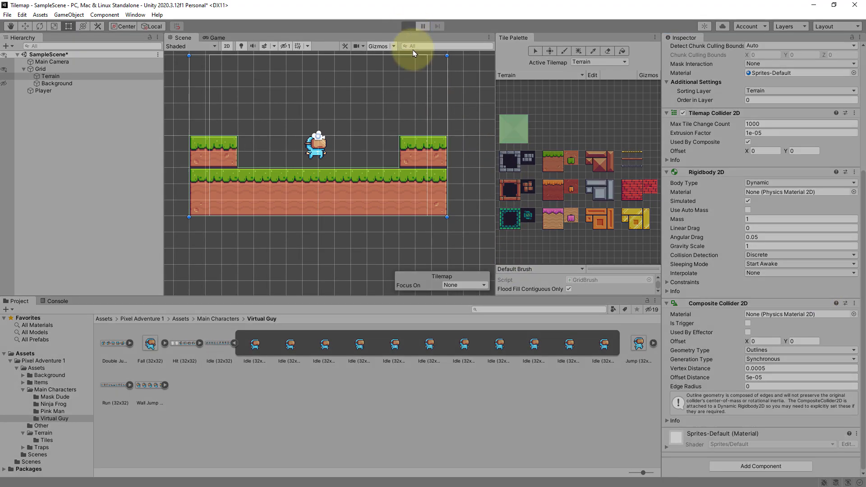
pyautogui.click(408, 26)
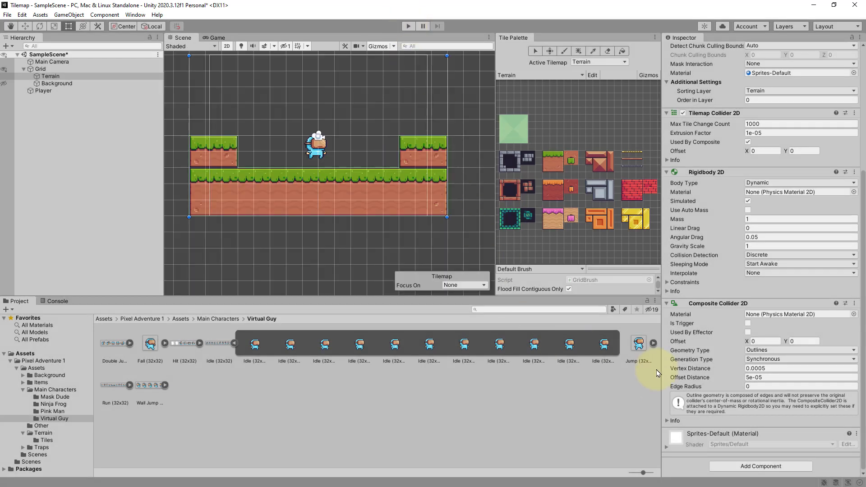
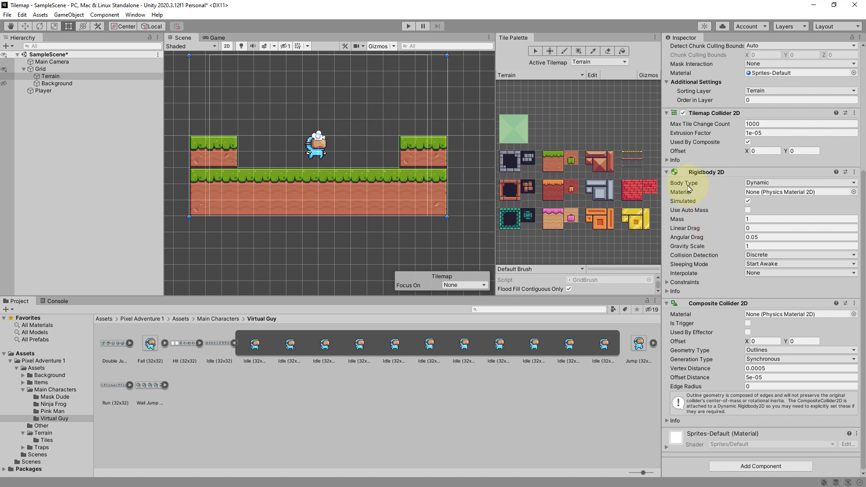
# - Set the Terrain's Rigidbody 2D Body Type to Static, then play and stop the scene to test it
pyautogui.click(784, 186)
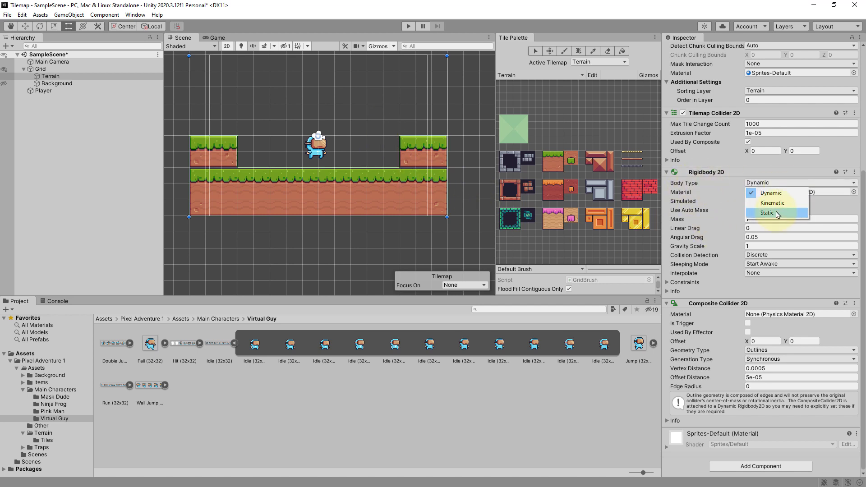
pyautogui.click(777, 214)
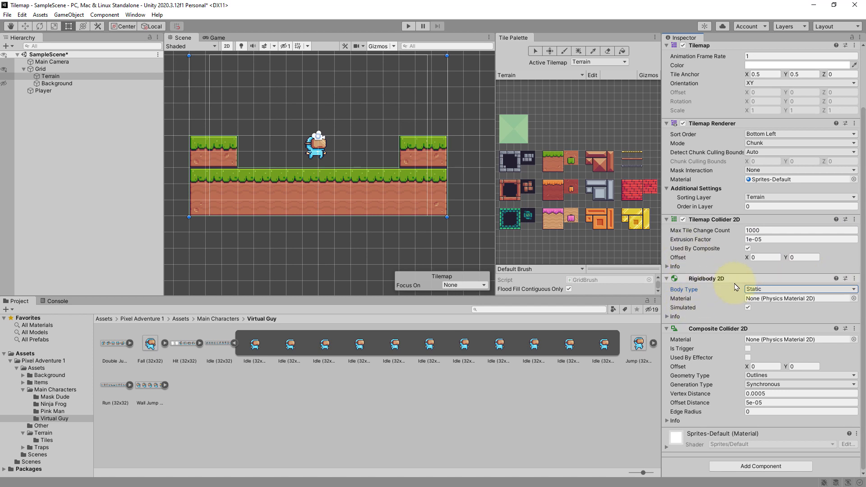
pyautogui.click(408, 26)
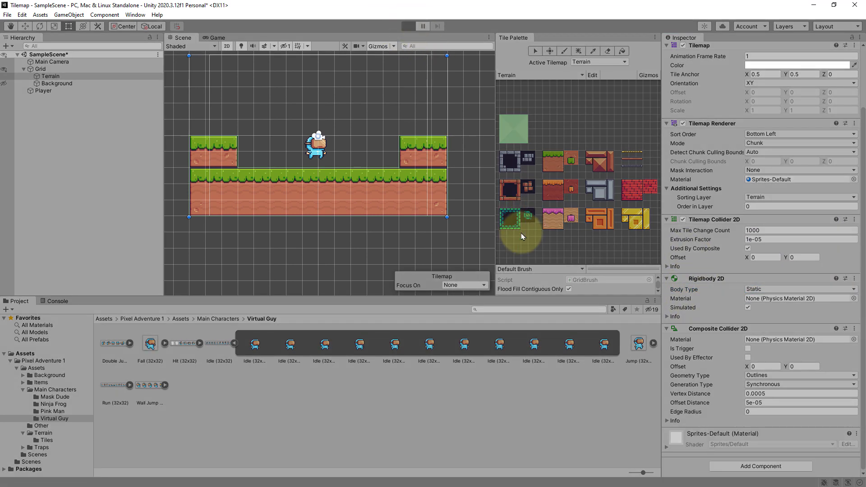
pyautogui.click(408, 27)
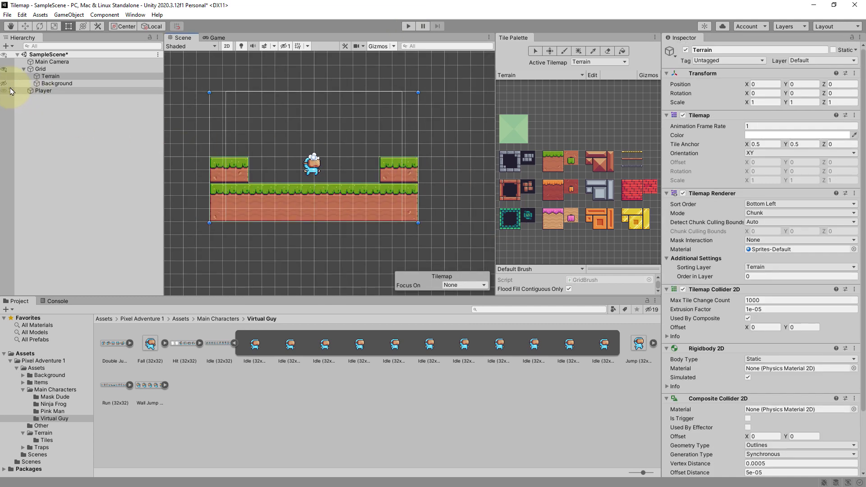
# - Unhide the Background tilemap and add a new script component named PlayerMovement to the Player
pyautogui.click(5, 84)
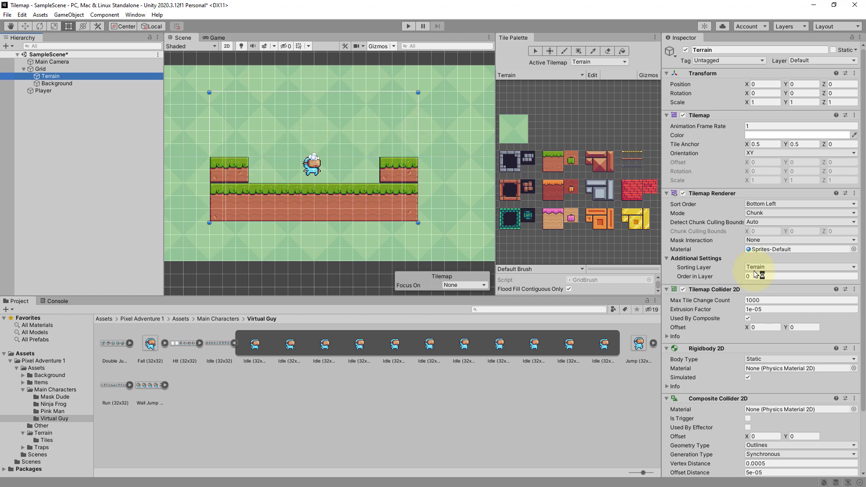
pyautogui.click(49, 83)
pyautogui.click(45, 91)
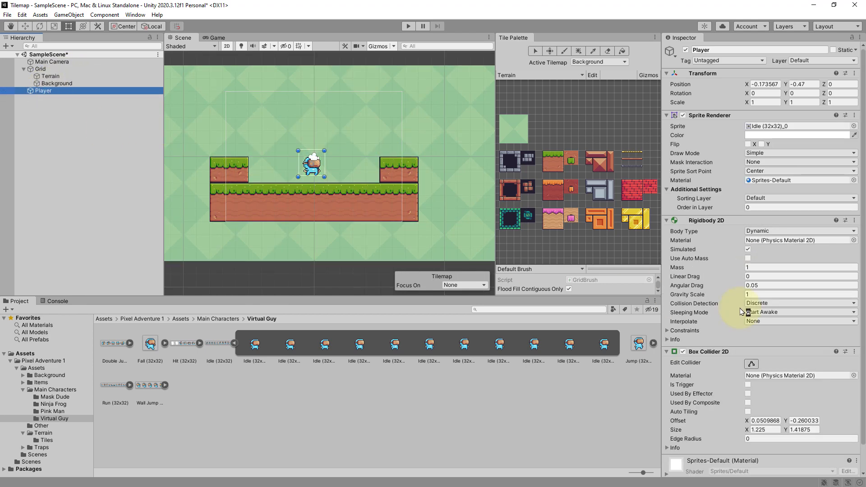
pyautogui.scroll(-3, 748, 316)
pyautogui.click(767, 472)
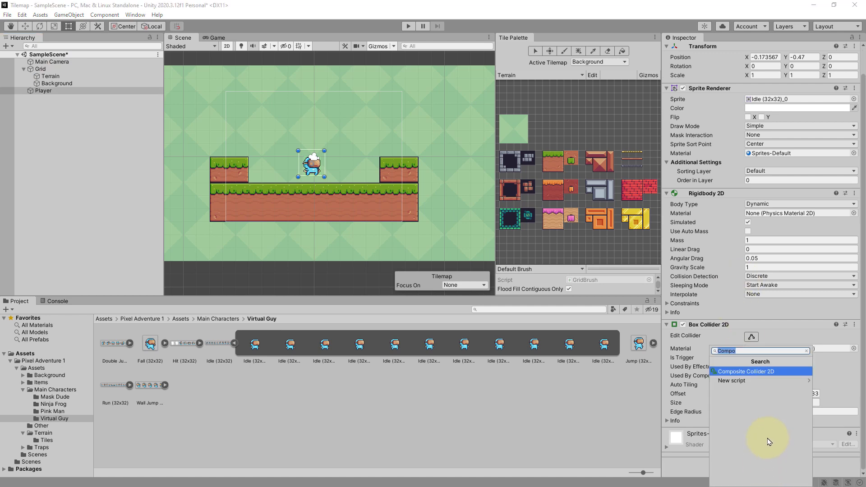
pyautogui.write('PlayerMovement')
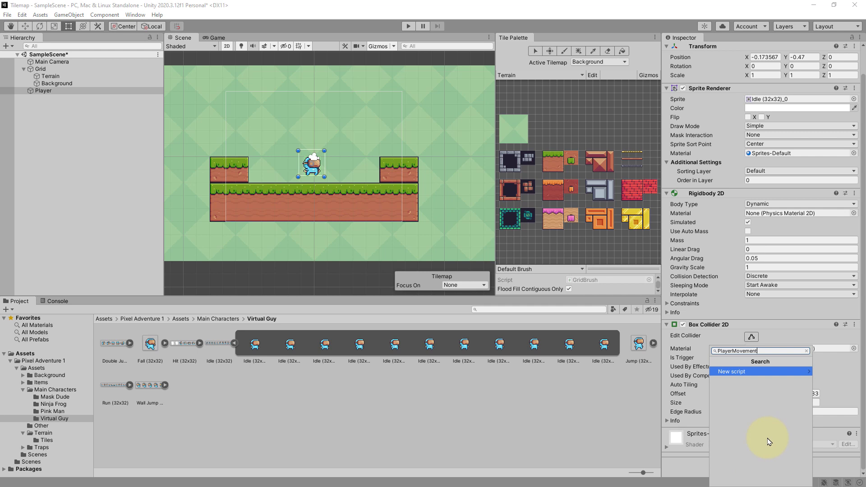
pyautogui.press('Return')
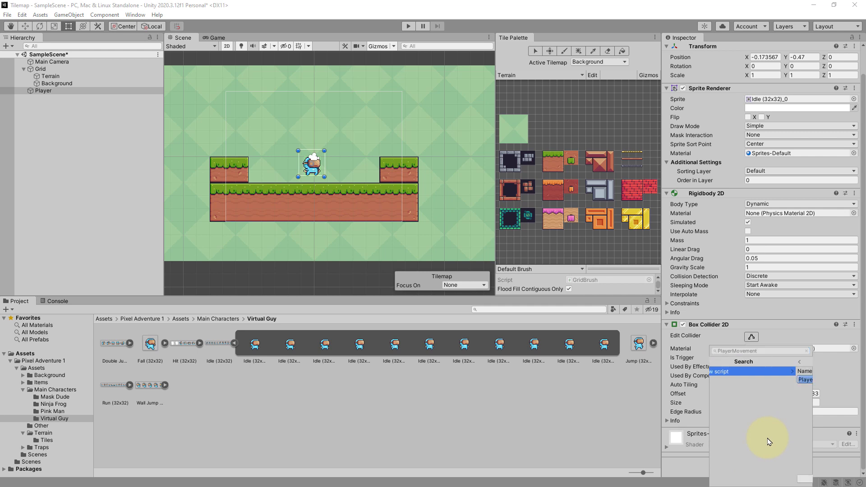
pyautogui.click(769, 478)
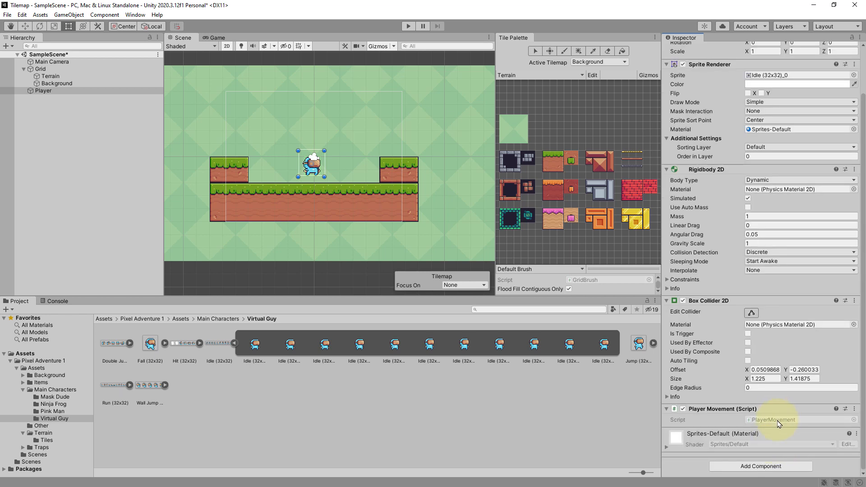
# - Open the PlayerMovement script, replace its body with pasted movement code using moveSpeed 7f and jumpForce 14f, and save
pyautogui.doubleClick(777, 423)
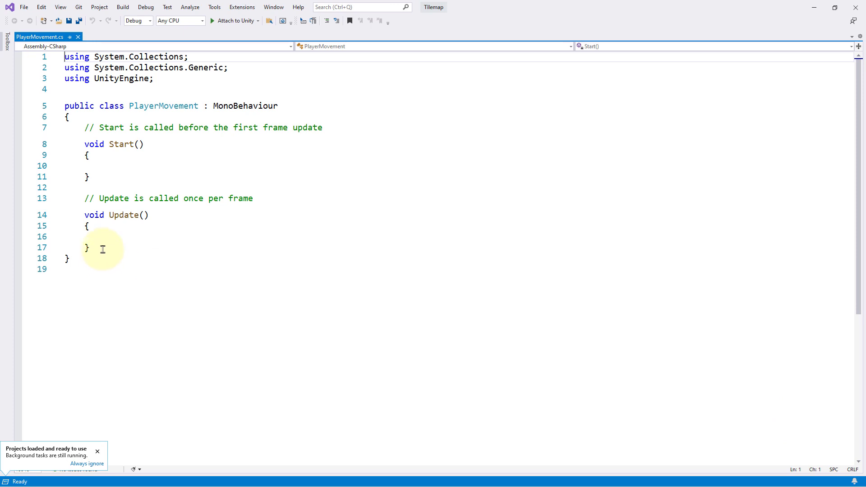
pyautogui.moveTo(103, 249); pyautogui.dragTo(85, 128)
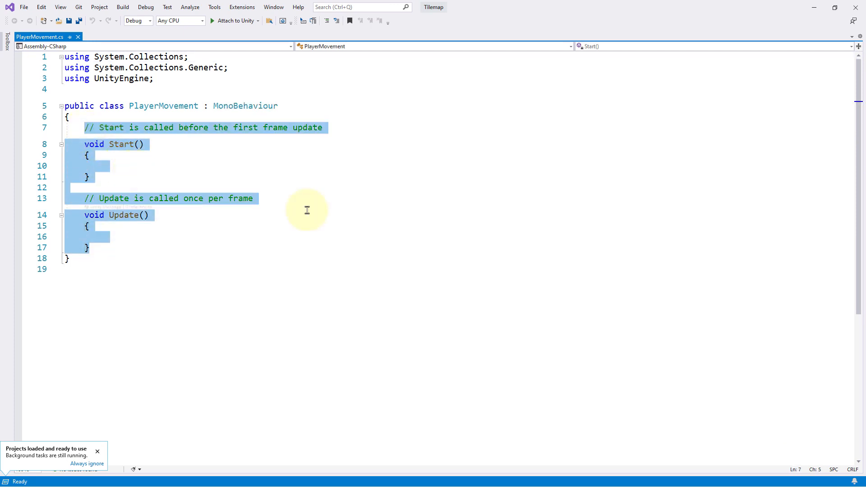
pyautogui.write('Rigidbody2D rb;      float moveSpeed = 7f;     float jumpForce = 14f;      // Start is called before the first frame update     void Start()     {         rb = GetComponent<Rigidbody2D>();     }      // Update is called once per frame     void Update()     {         float dirX = Input.GetAxisRaw("Horizontal");         rb.velocity = new Vector2(dirX * moveSpeed, rb.velocity.y);          if (Input.GetButtonDown("Jump"))         {             rb.velocity = new Vector2(rb.velocity.x, jumpForce);         }     }')
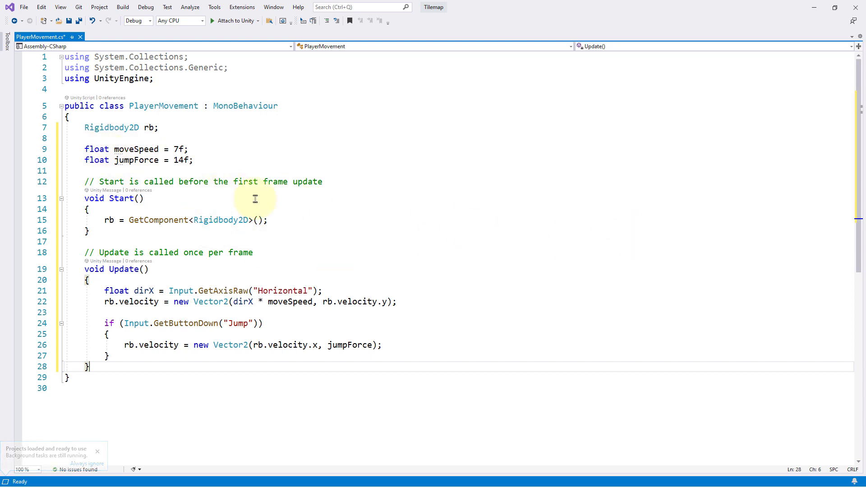
pyautogui.hotkey('ctrl', 's')
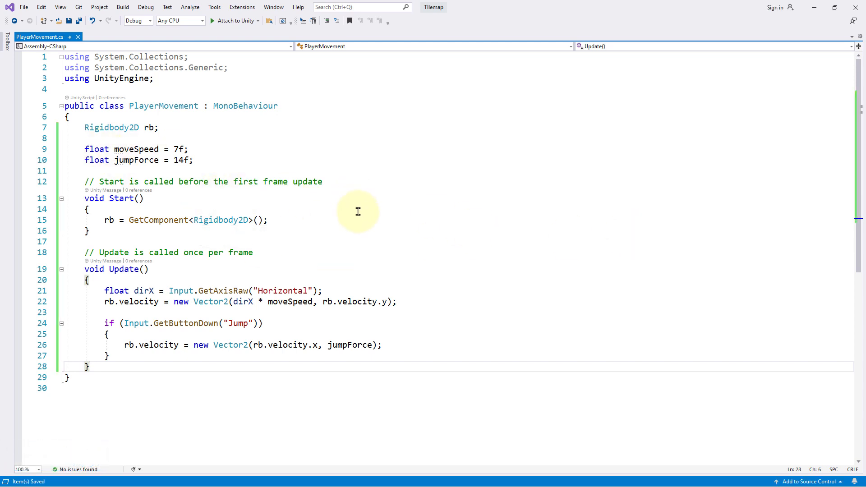
# - Return to Unity and set the Player's Rigidbody 2D Gravity Scale to 3
pyautogui.click(814, 7)
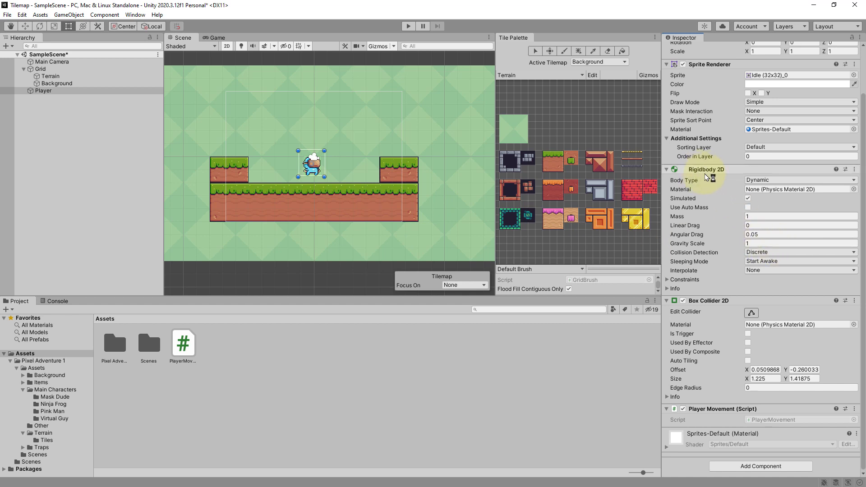
pyautogui.click(774, 245)
pyautogui.write('3')
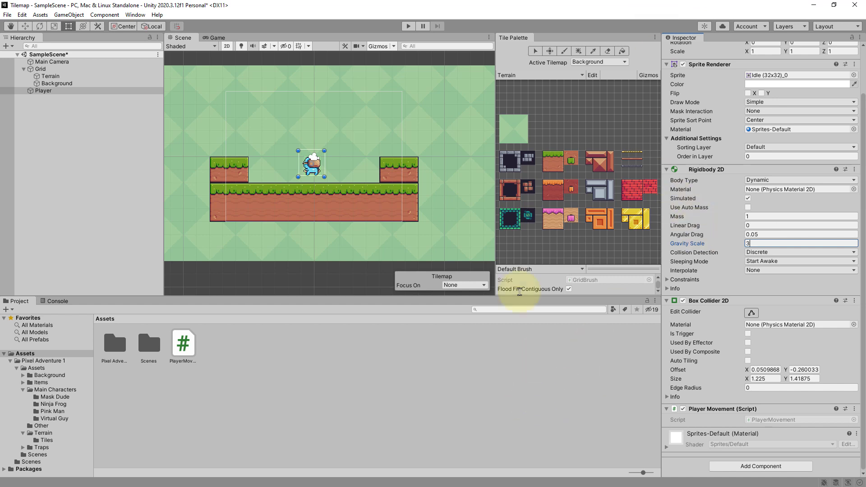
# - Play the scene and test running and jumping the player with the arrow keys and space, then stop
pyautogui.click(409, 27)
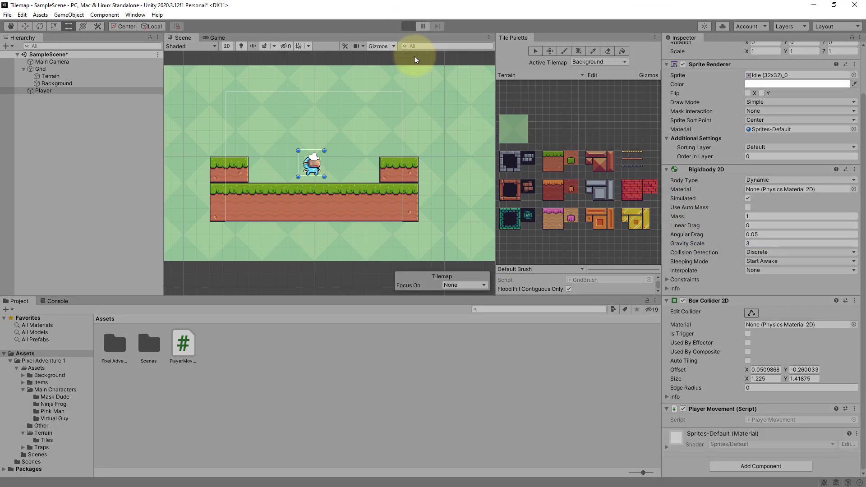
pyautogui.press('Left')
pyautogui.press('space')
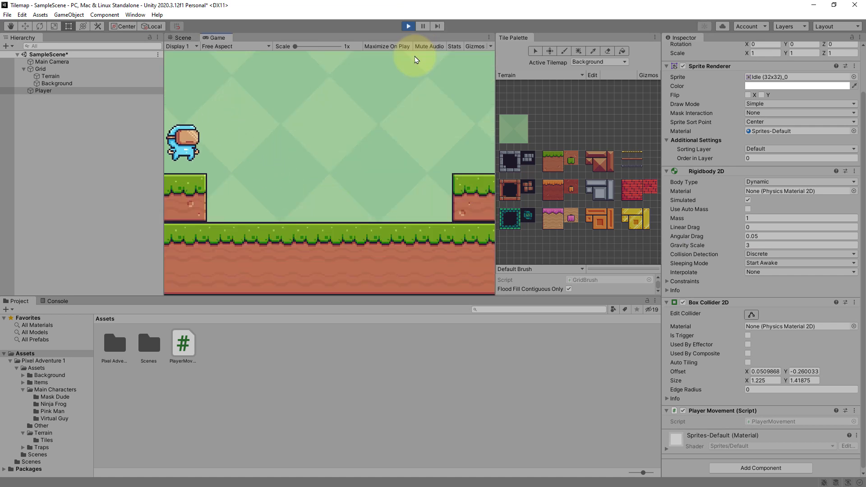
pyautogui.press('Right')
pyautogui.press('space')
pyautogui.press('space')
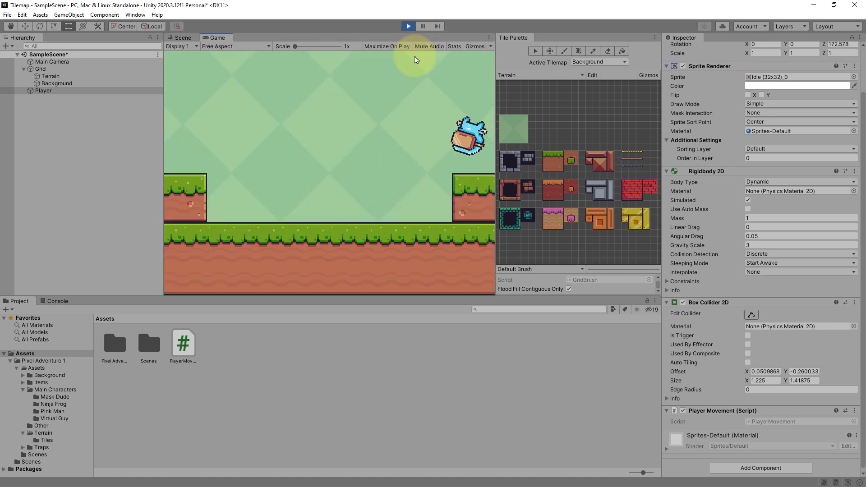
pyautogui.press('Left')
pyautogui.press('space')
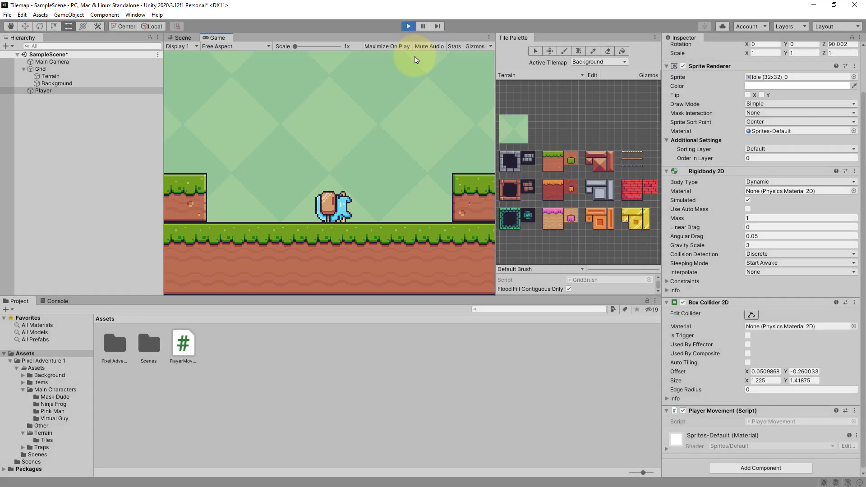
pyautogui.hotkey('ctrl', 'p')
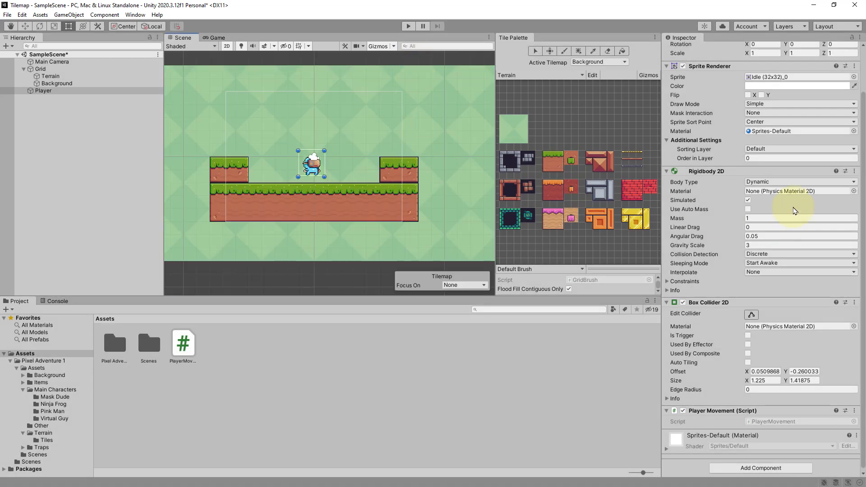
# - Freeze the Player's Z rotation in Rigidbody 2D constraints and make the Main Camera a child of the Player
pyautogui.click(668, 281)
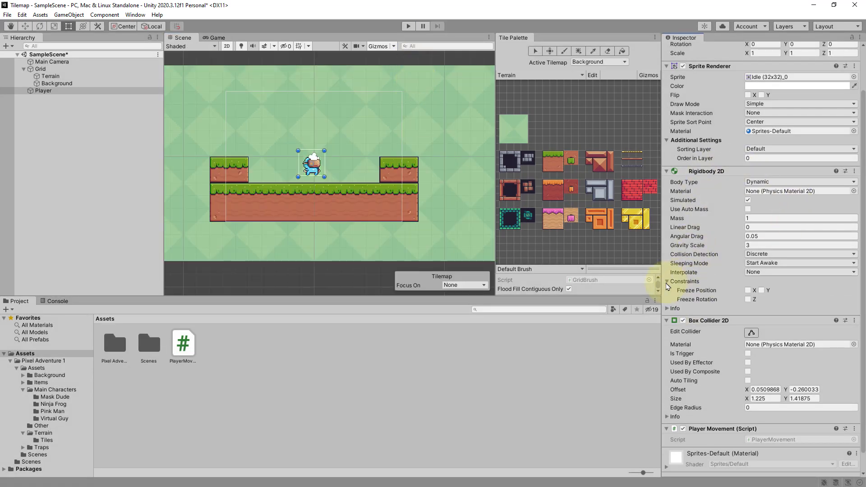
pyautogui.click(749, 300)
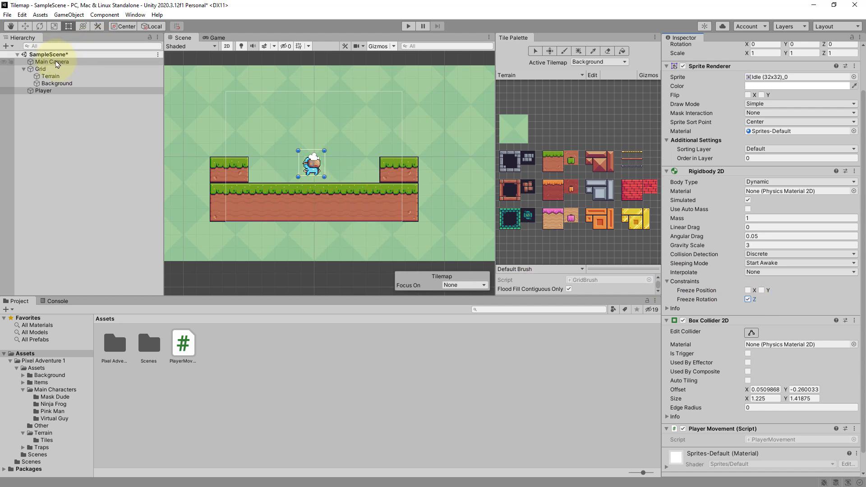
pyautogui.moveTo(57, 64); pyautogui.dragTo(45, 92)
# - Play the scene to test the following camera while moving and jumping, then stop
pyautogui.click(409, 27)
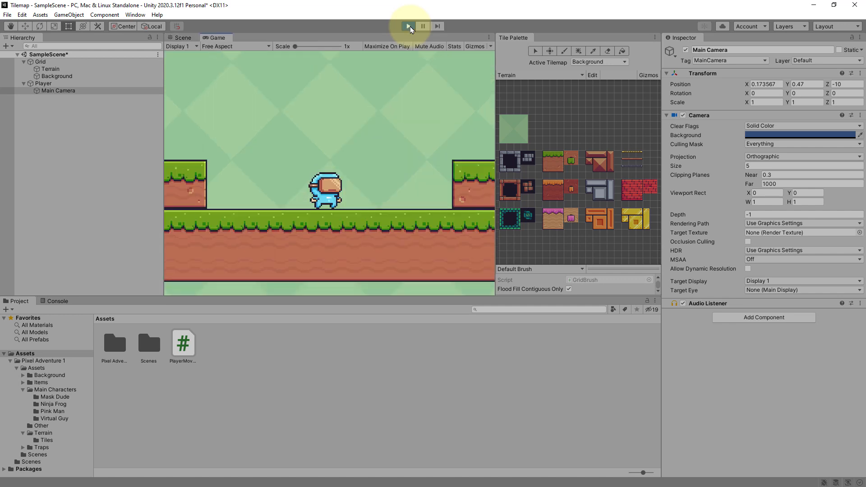
pyautogui.press('Left')
pyautogui.press('space')
pyautogui.press('Right')
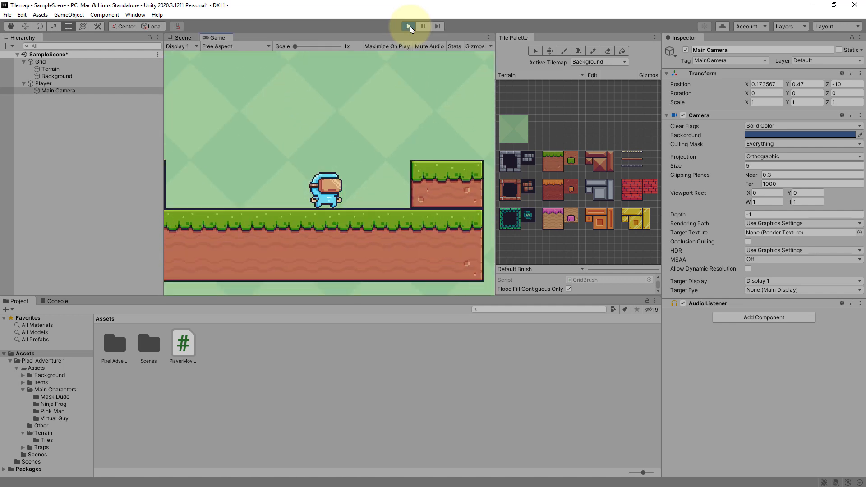
pyautogui.press('space')
pyautogui.press('space')
pyautogui.press('Left')
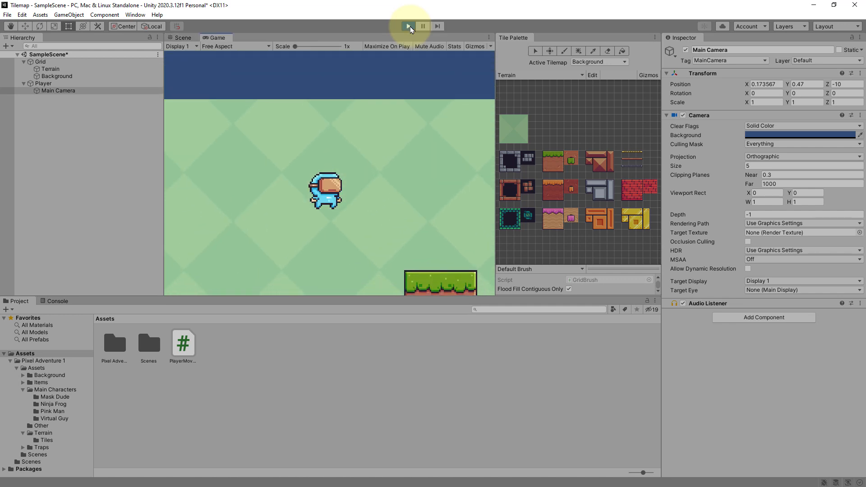
pyautogui.click(409, 26)
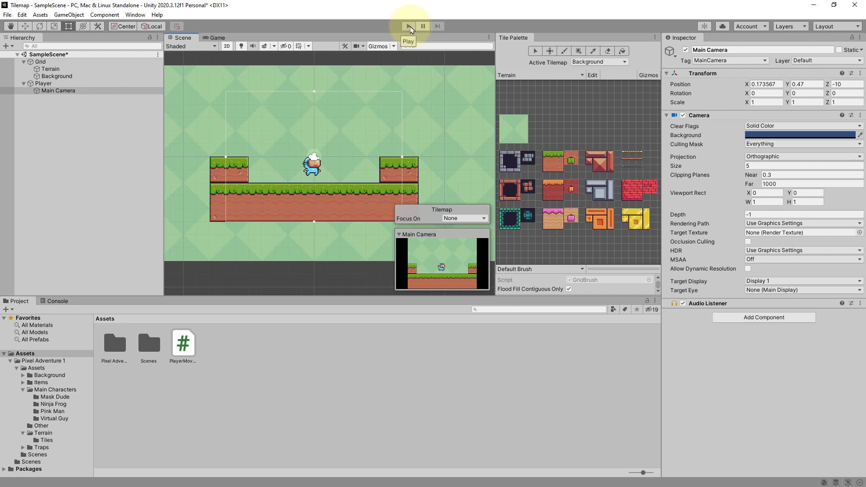
# - Paint a thin wooden platform tile on the Terrain between the two raised blocks
pyautogui.click(627, 160)
pyautogui.click(359, 166)
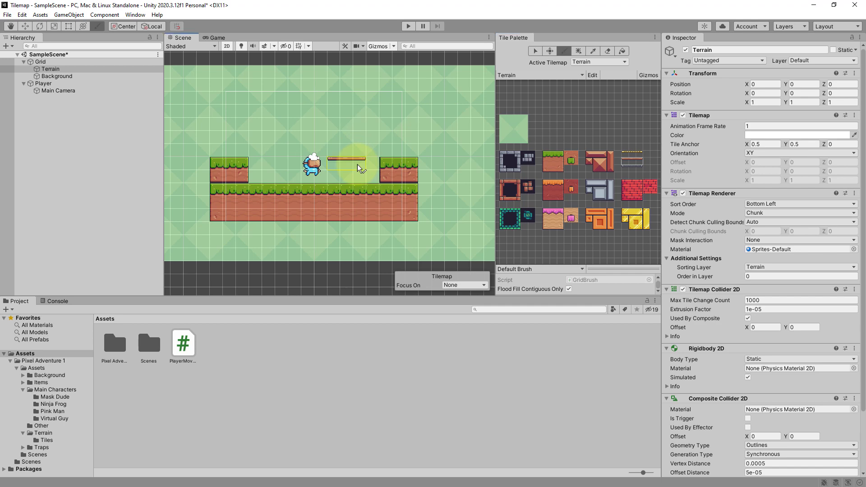
pyautogui.click(357, 164)
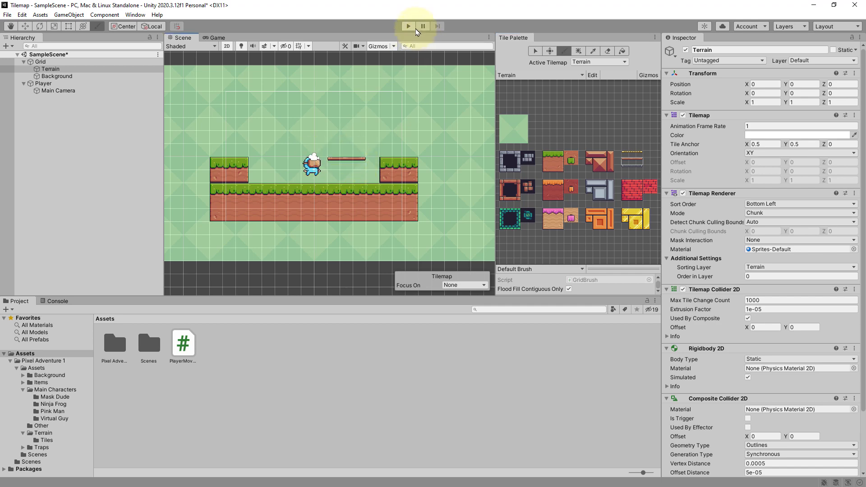
# - Play the scene and move the player under and onto the platform, then stop
pyautogui.click(408, 27)
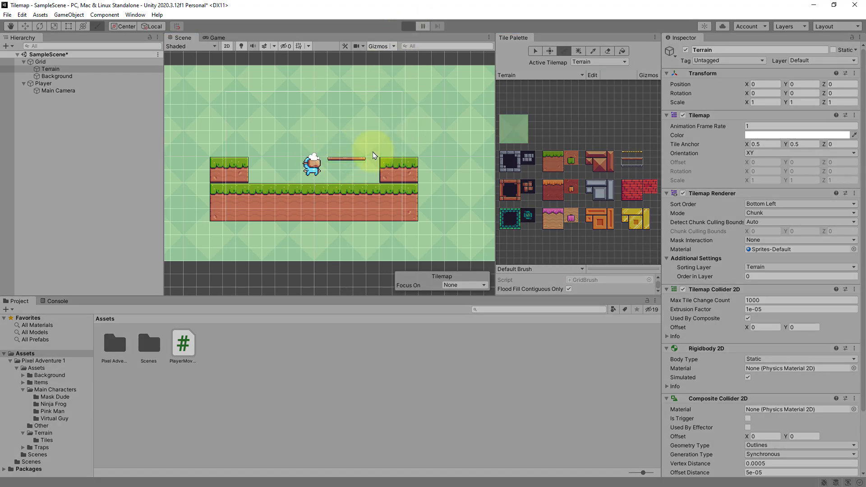
pyautogui.press('d')
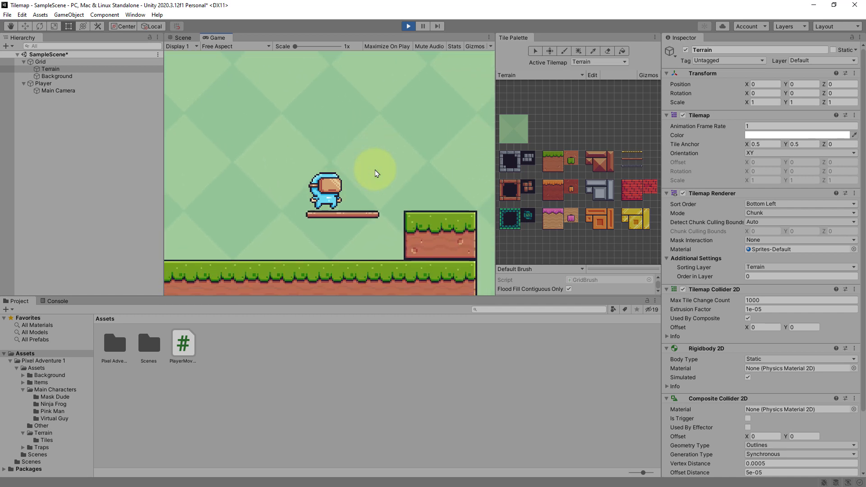
pyautogui.press('a')
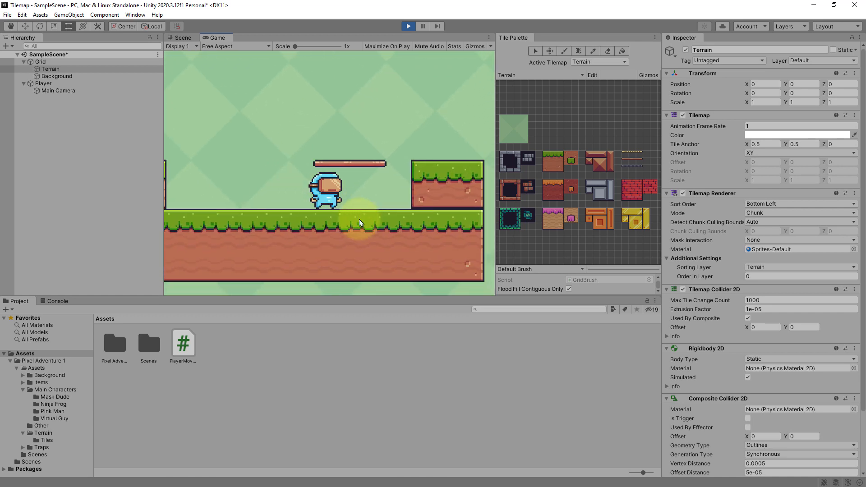
pyautogui.click(408, 26)
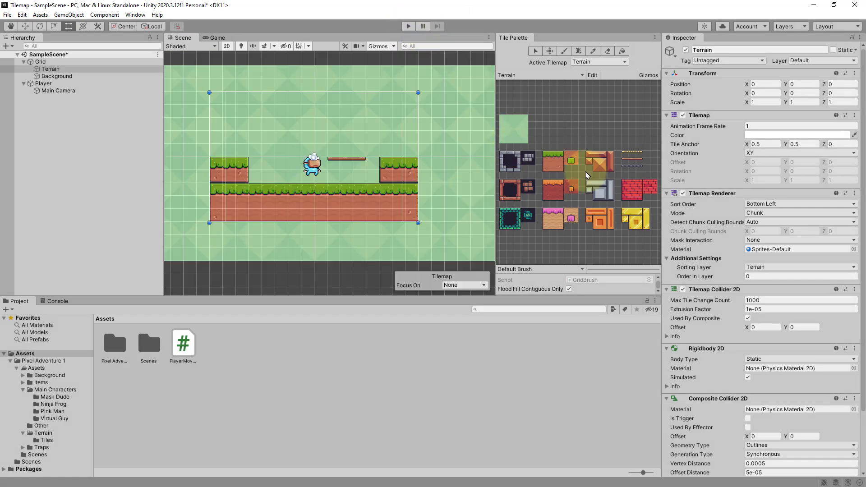
# - Switch the active tilemap to Background and paint the wooden platform tile between the two raised blocks
pyautogui.click(636, 158)
pyautogui.click(640, 159)
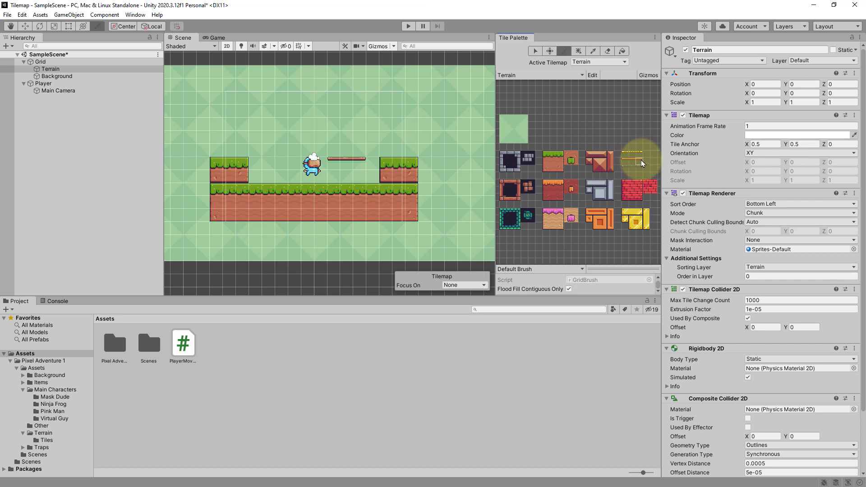
pyautogui.moveTo(640, 159); pyautogui.dragTo(626, 160)
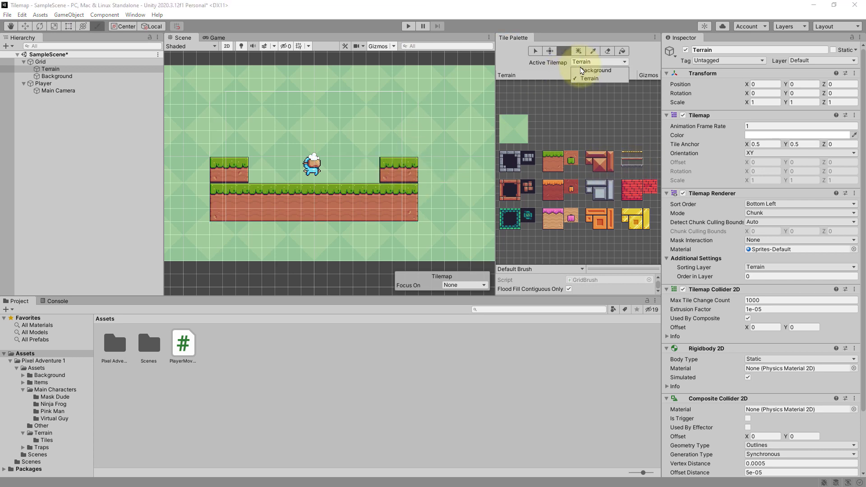
pyautogui.click(600, 62)
pyautogui.click(595, 78)
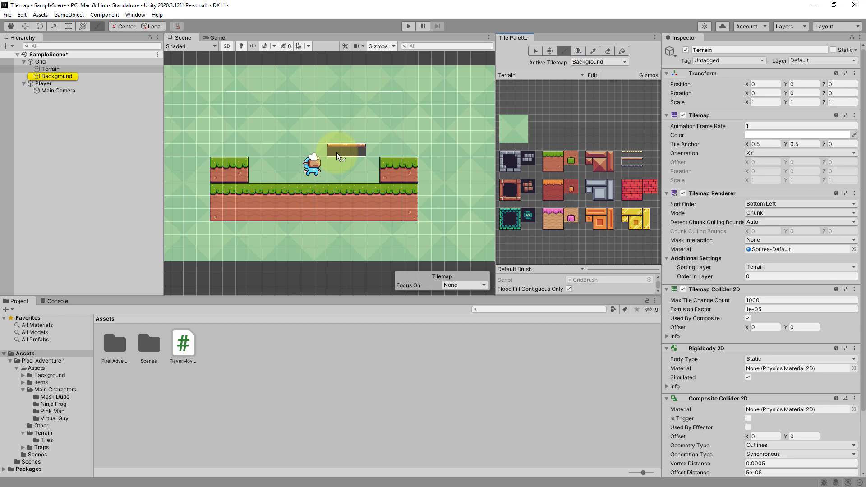
pyautogui.click(339, 165)
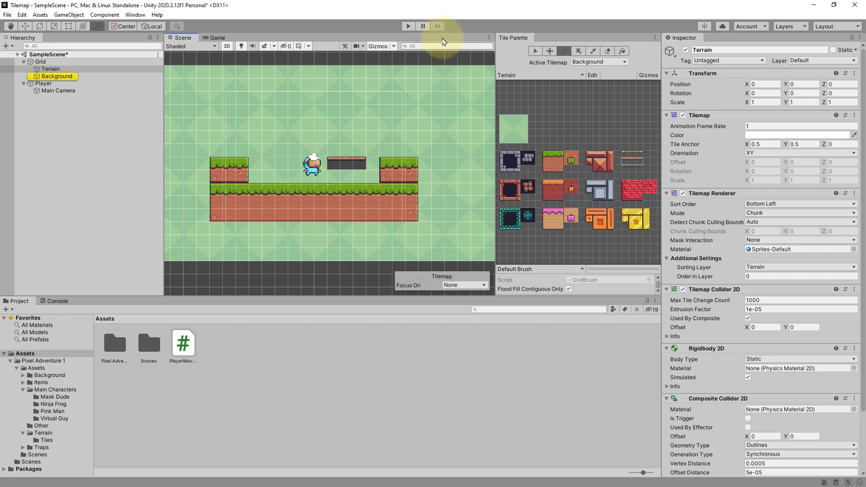
# - Play the scene to test the Background platform, stop, and undo painting it
pyautogui.click(408, 26)
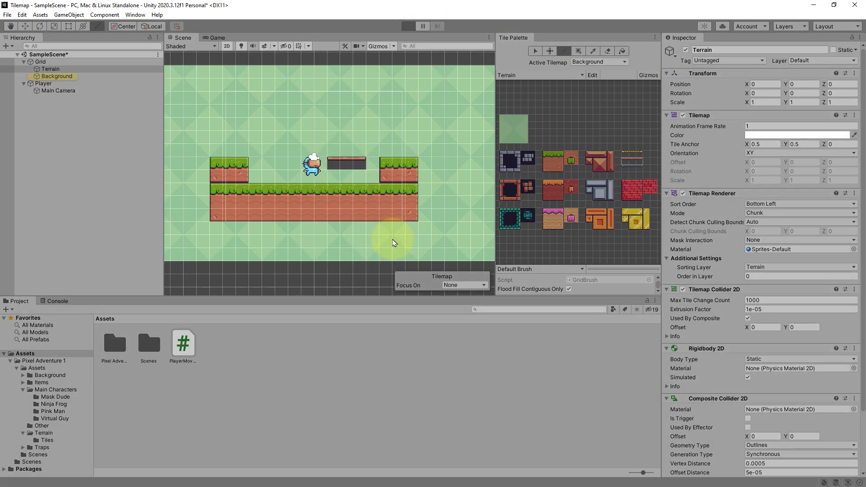
pyautogui.press('space')
pyautogui.press('a')
pyautogui.press('d')
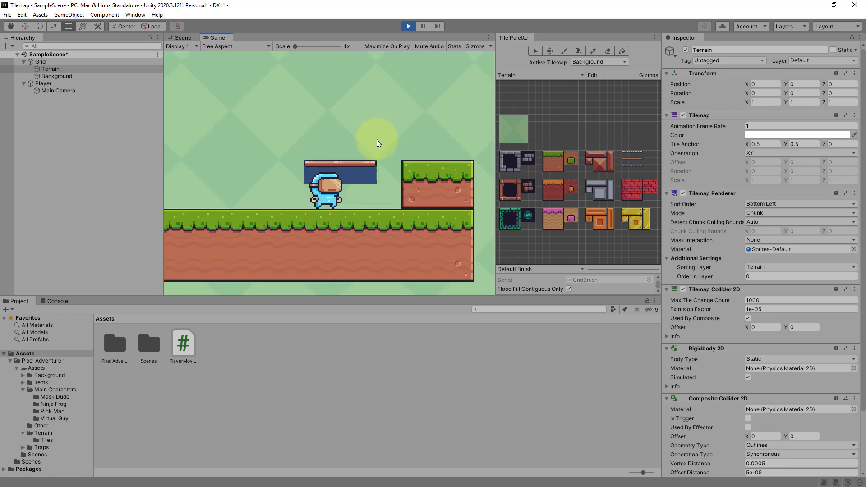
pyautogui.press('a')
pyautogui.click(409, 27)
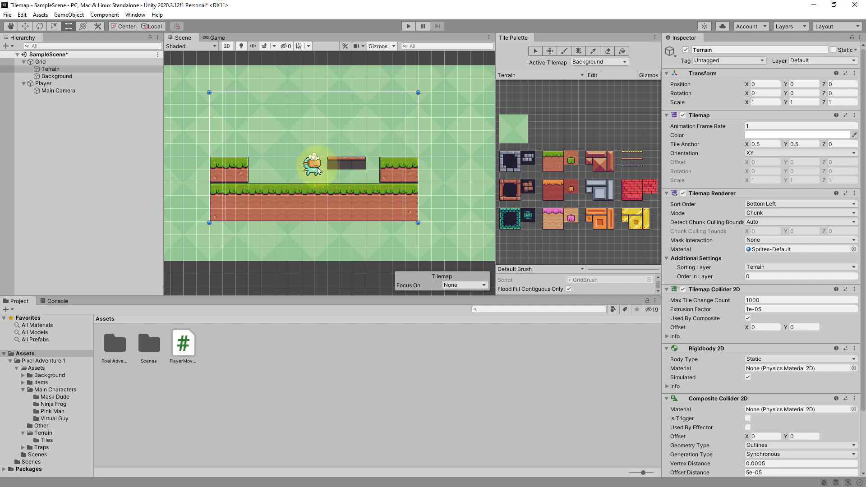
pyautogui.hotkey('ctrl', 'z')
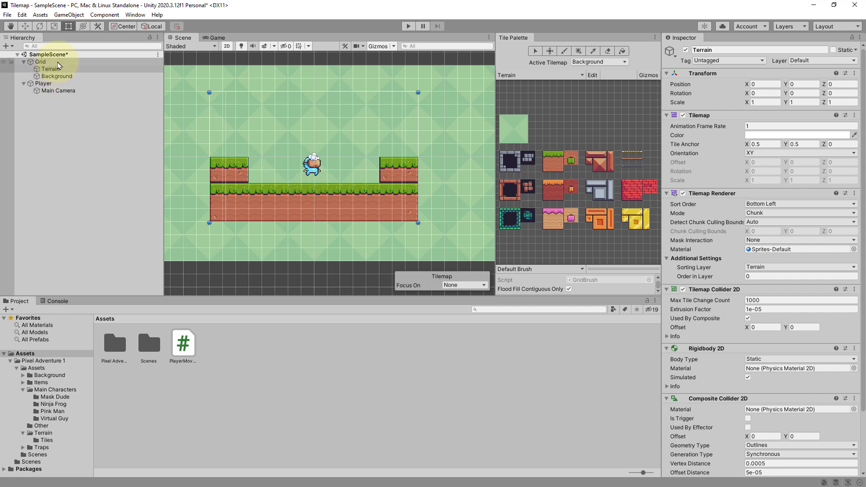
# - Create a new rectangular tilemap under Grid named Over Background
pyautogui.rightClick(41, 62)
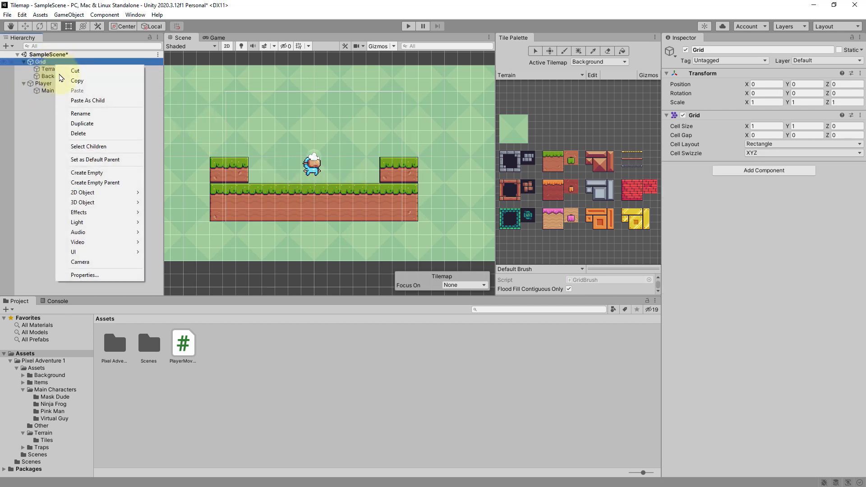
pyautogui.moveTo(118, 192)
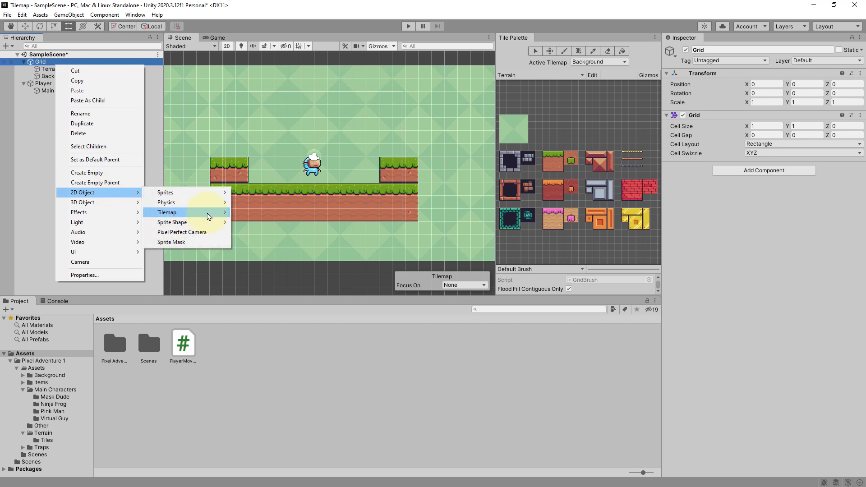
pyautogui.moveTo(212, 213)
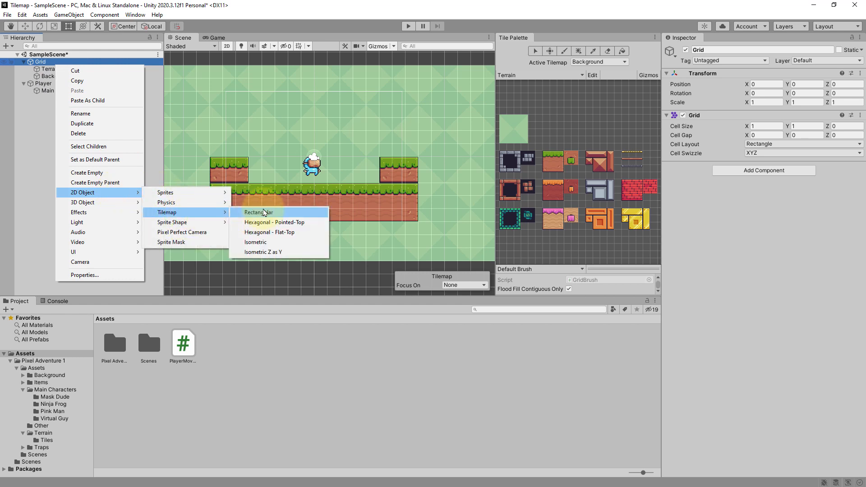
pyautogui.click(264, 212)
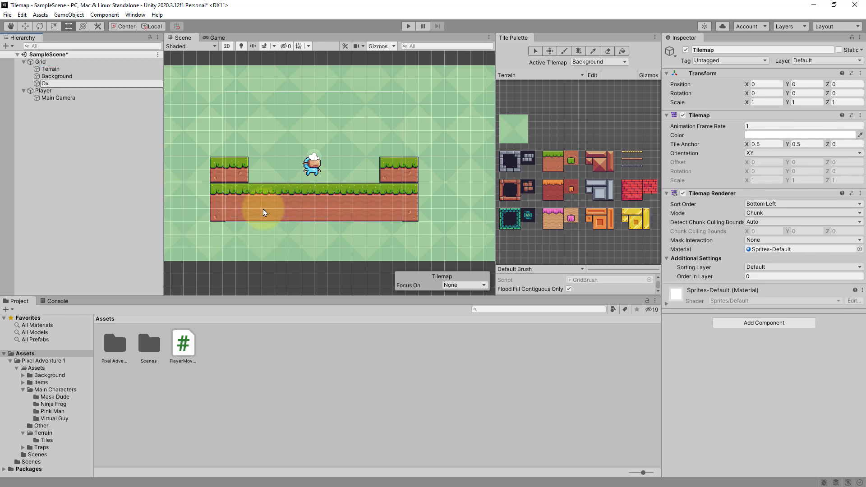
pyautogui.write('Over Background')
pyautogui.press('Return')
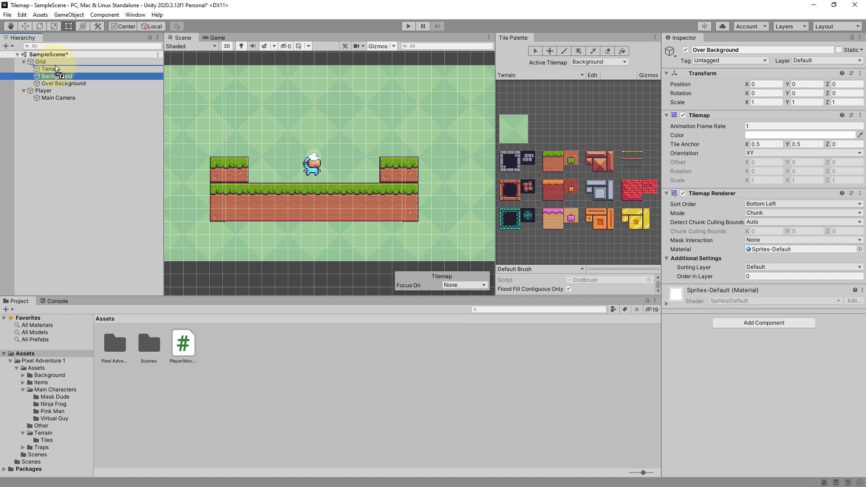
# - Reorder the Grid's tilemaps in the hierarchy to Background, Over Background, then Terrain
pyautogui.moveTo(58, 77); pyautogui.dragTo(59, 72)
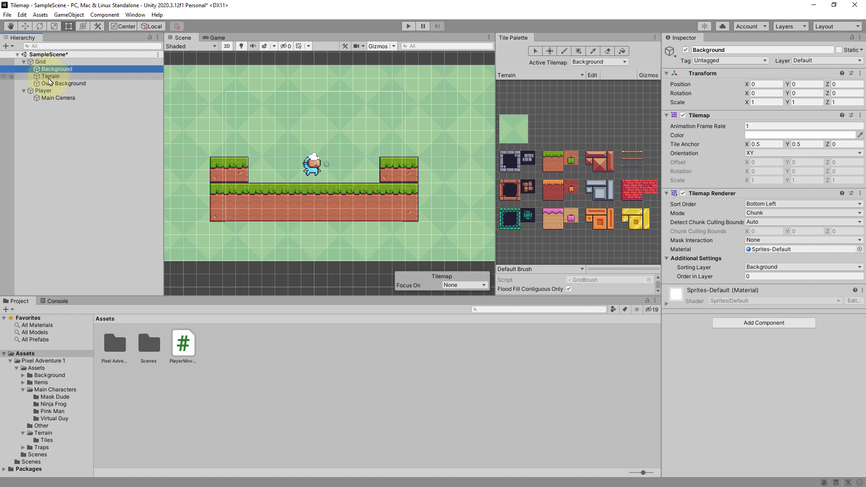
pyautogui.moveTo(57, 79); pyautogui.dragTo(59, 88)
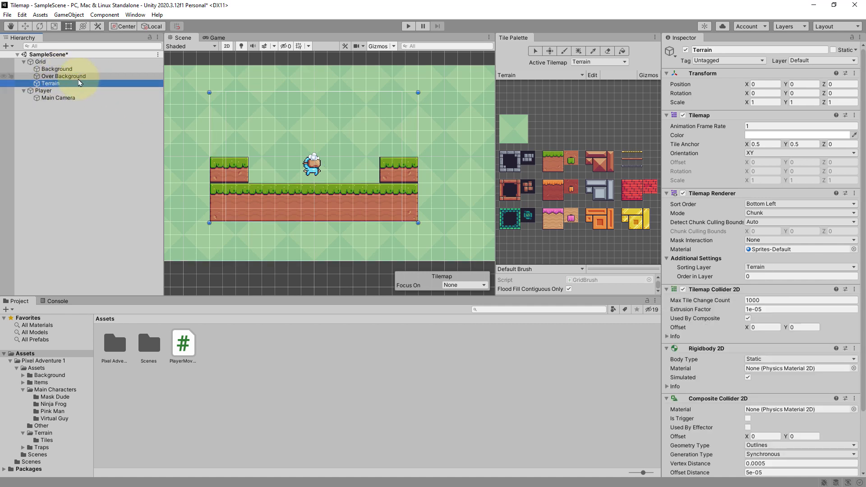
# - Set the Over Background tilemap's sorting layer to Background and its order in layer to 1
pyautogui.click(78, 80)
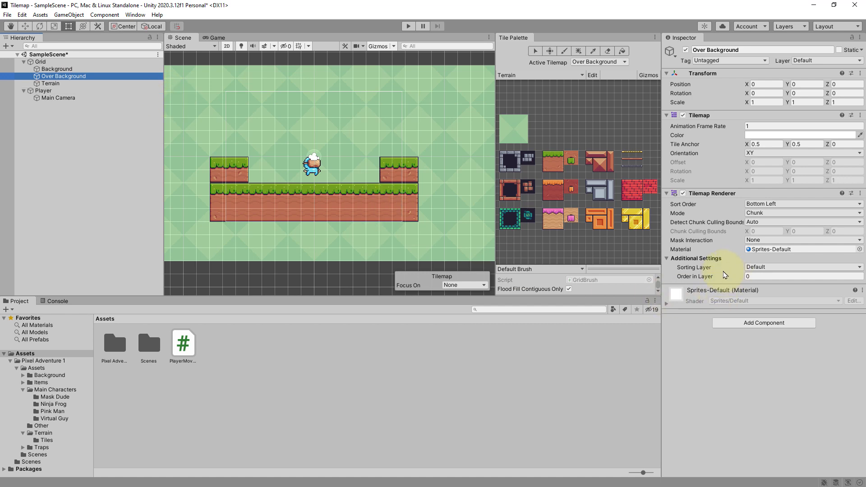
pyautogui.click(767, 268)
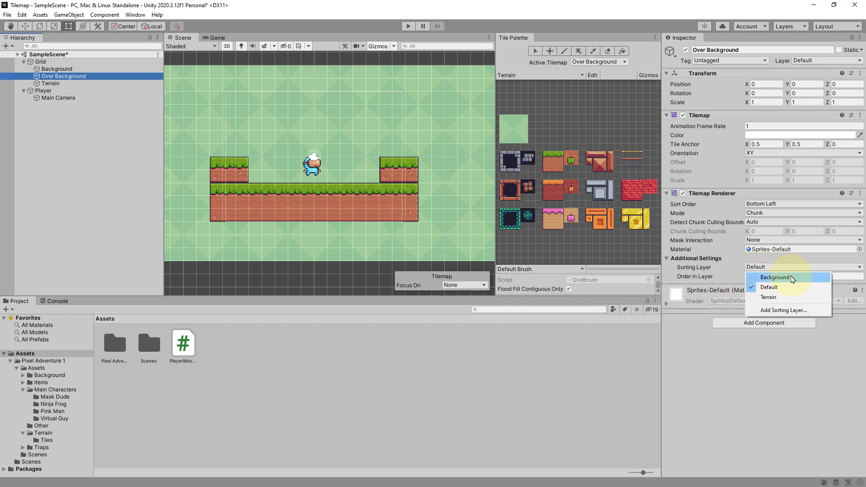
pyautogui.click(792, 278)
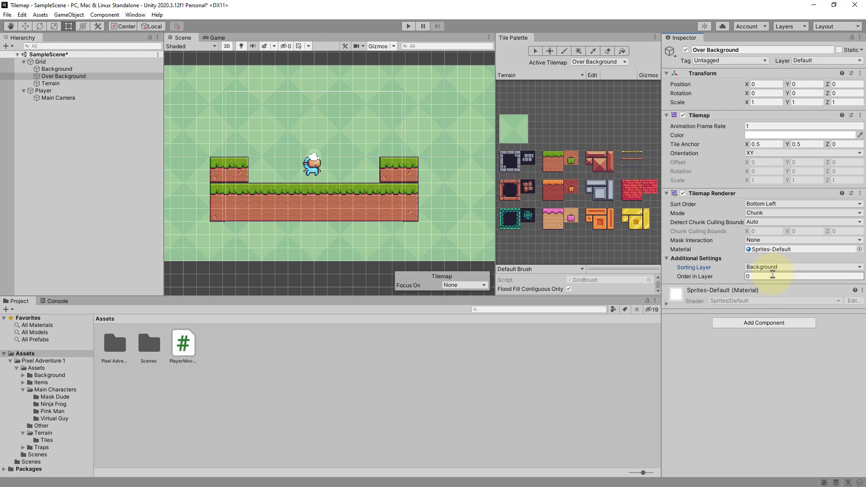
pyautogui.click(702, 274)
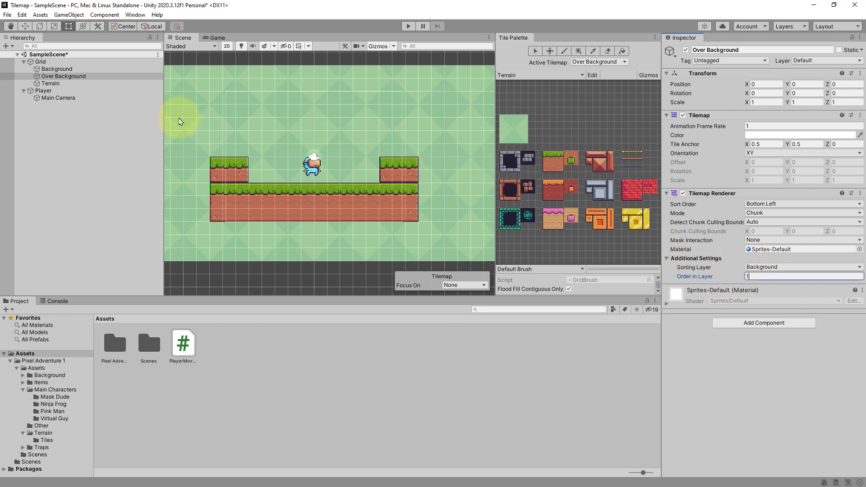
pyautogui.click(68, 69)
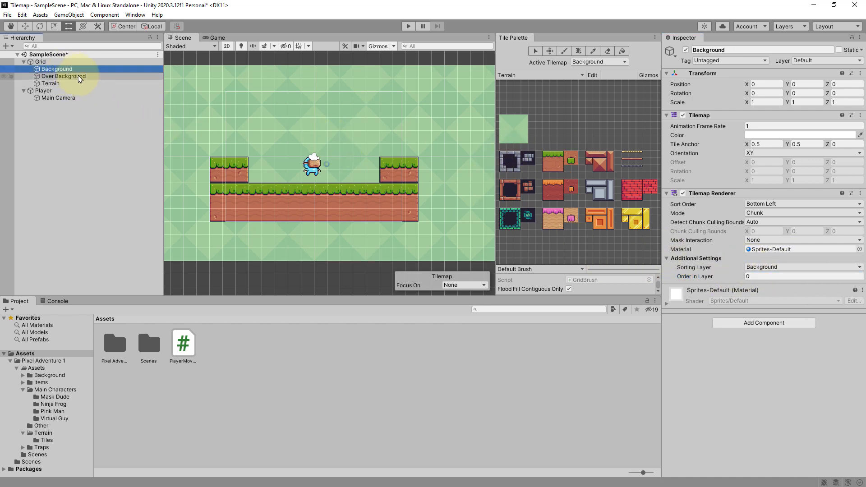
pyautogui.click(81, 76)
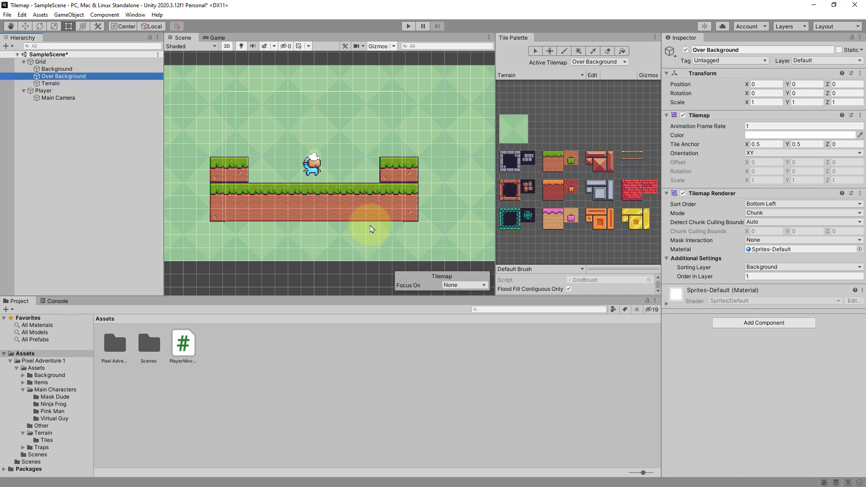
# - Paint the thin wooden platform tile on the Over Background tilemap between the two raised blocks
pyautogui.click(638, 157)
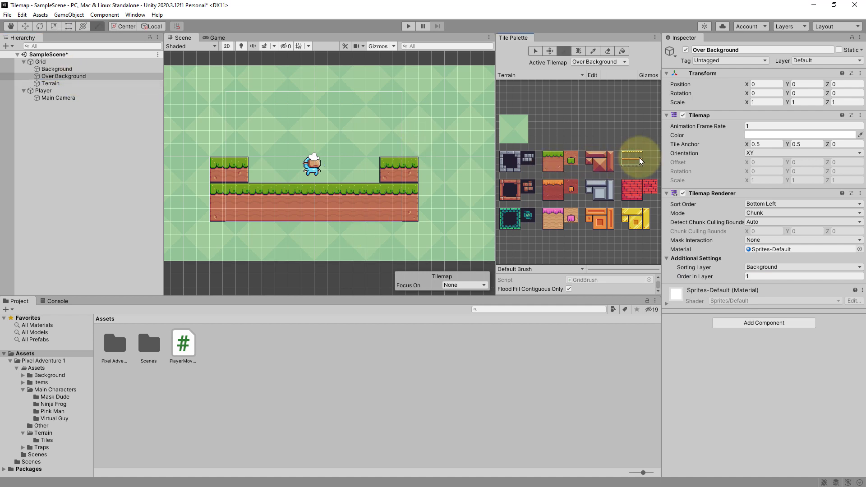
pyautogui.moveTo(632, 163); pyautogui.dragTo(636, 162)
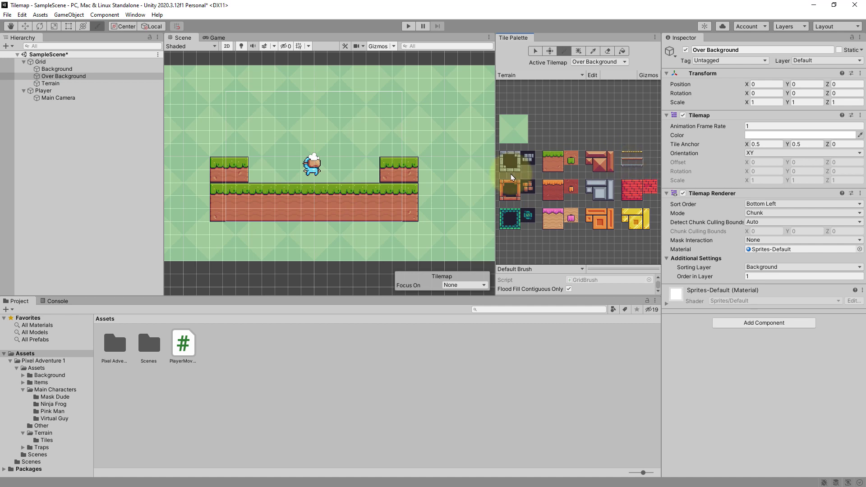
pyautogui.click(350, 168)
pyautogui.click(355, 163)
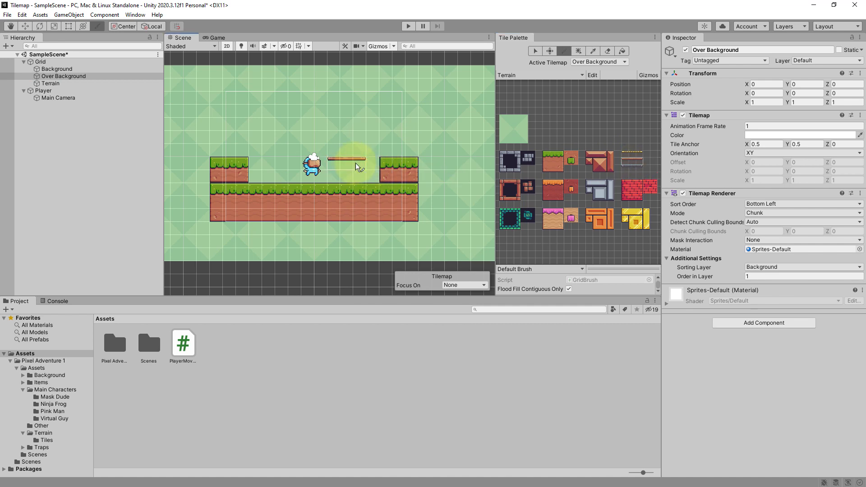
# - Play the scene, run and jump the player past the platform, then stop
pyautogui.click(409, 26)
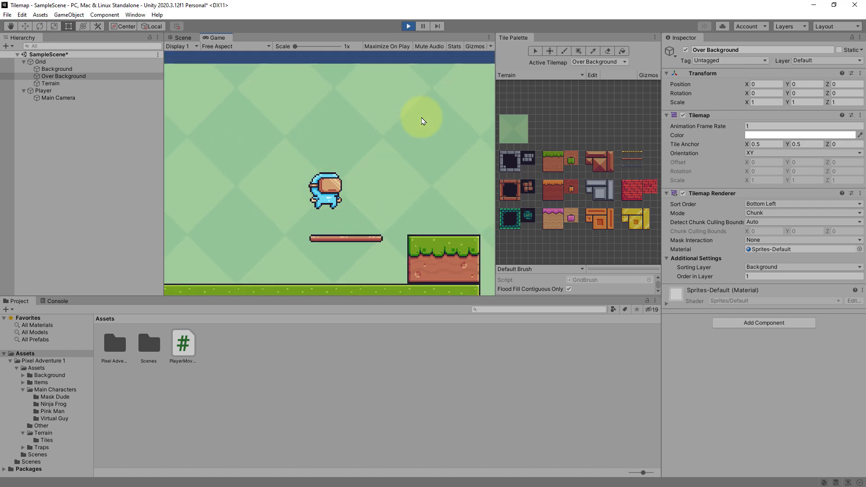
pyautogui.press('Left')
pyautogui.press('Right')
pyautogui.press('Left')
pyautogui.press('space')
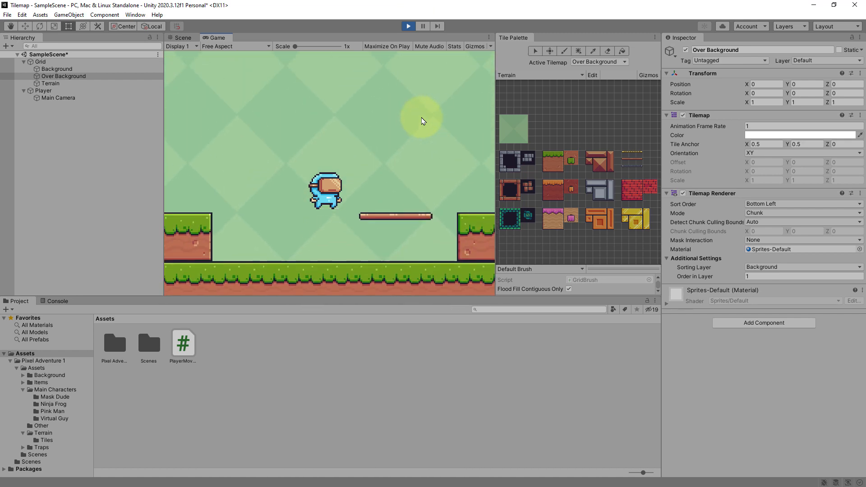
pyautogui.press('Right')
pyautogui.press('Left')
pyautogui.press('space')
pyautogui.press('Right')
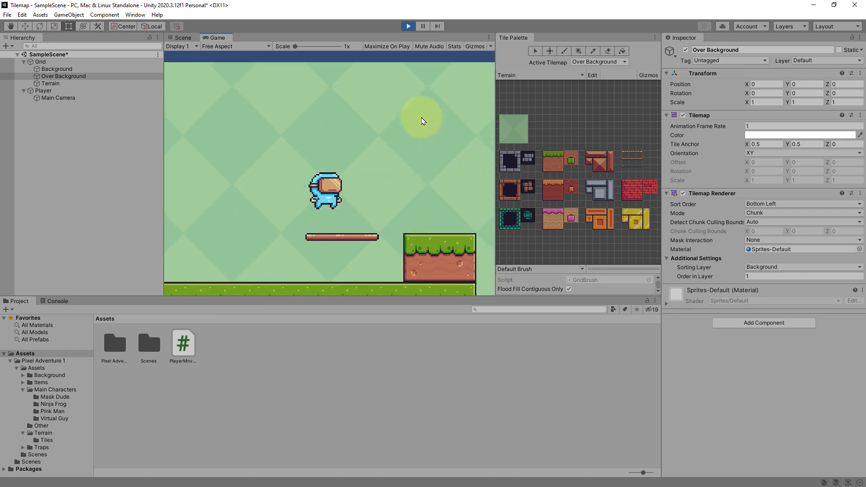
pyautogui.press('Right')
pyautogui.press('space')
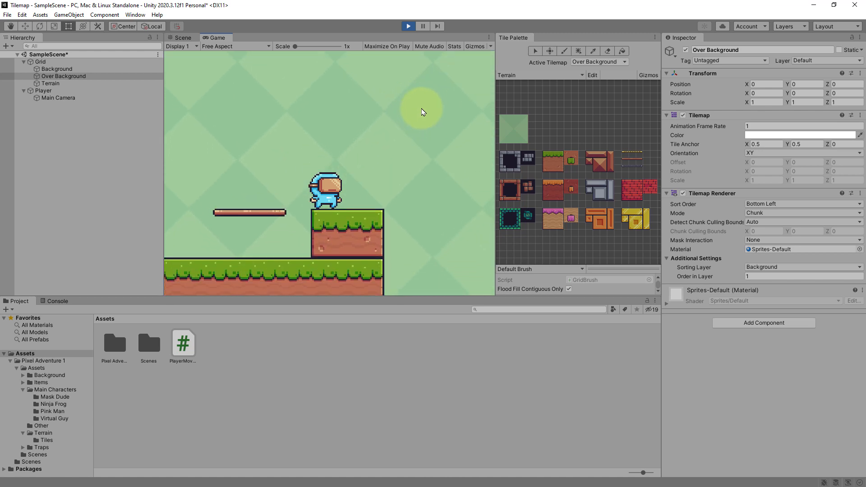
pyautogui.click(408, 25)
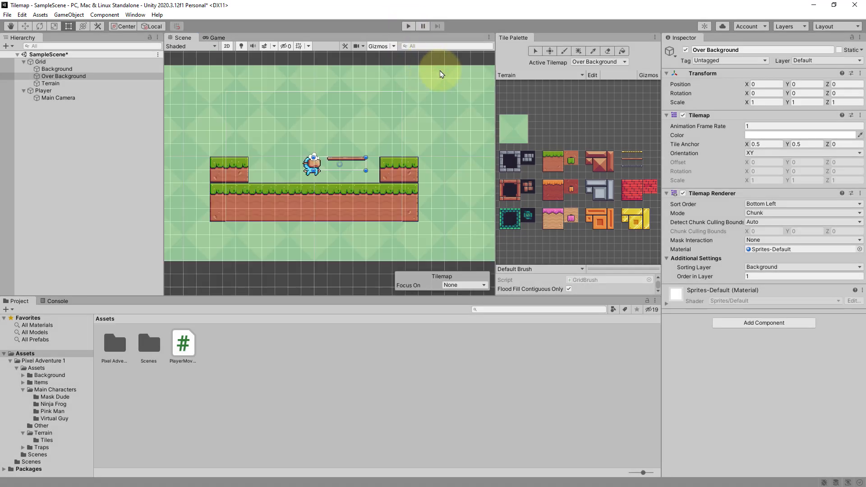
# - Play the scene again and move and jump the player through the platform and blocks
pyautogui.click(409, 26)
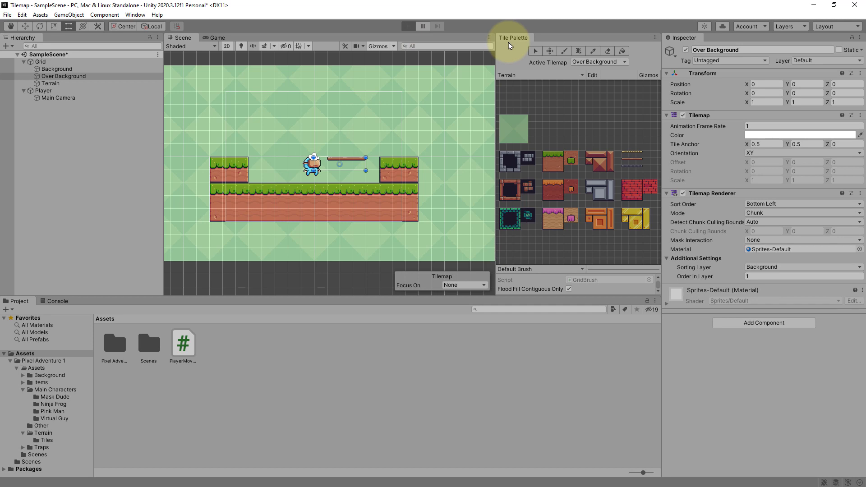
pyautogui.press('Left')
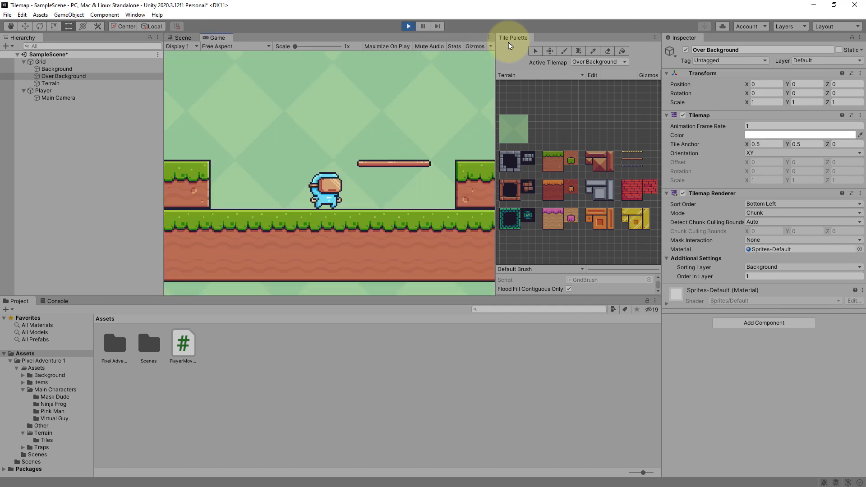
pyautogui.press('Left')
pyautogui.press('space')
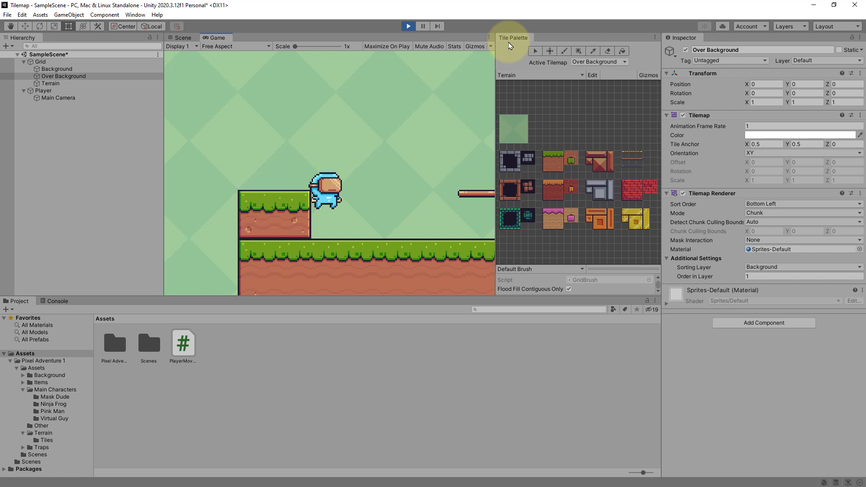
pyautogui.press('Right')
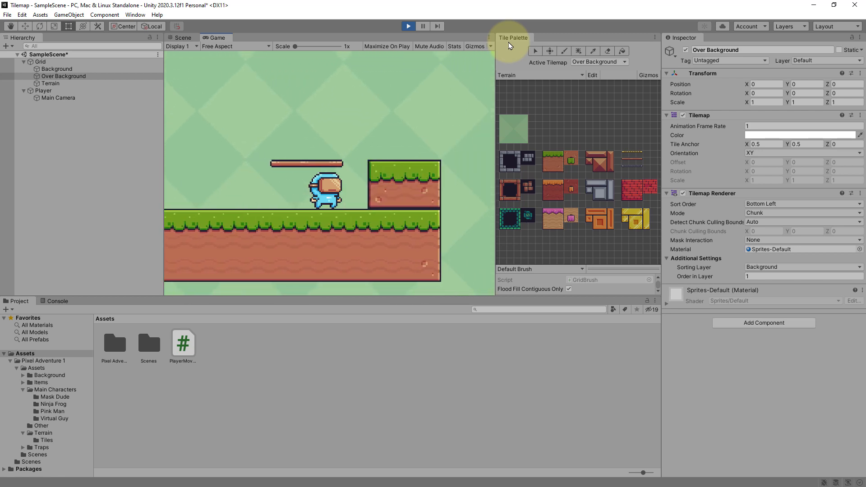
pyautogui.press('space')
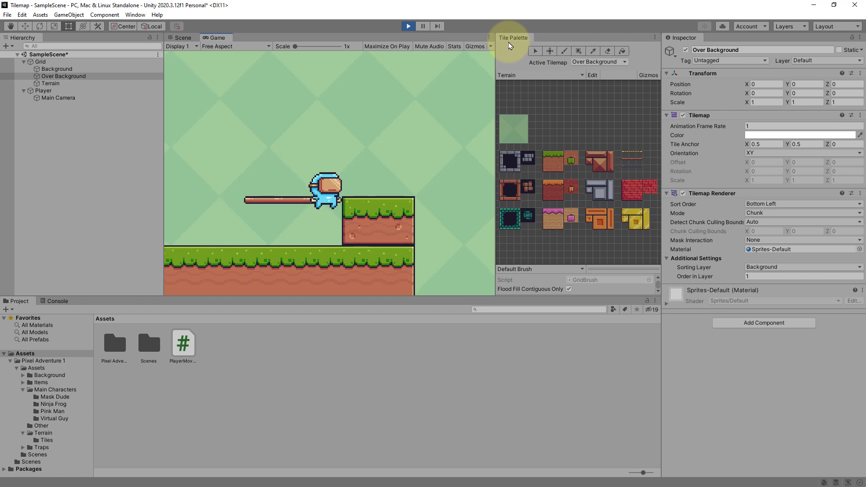
pyautogui.press('Left')
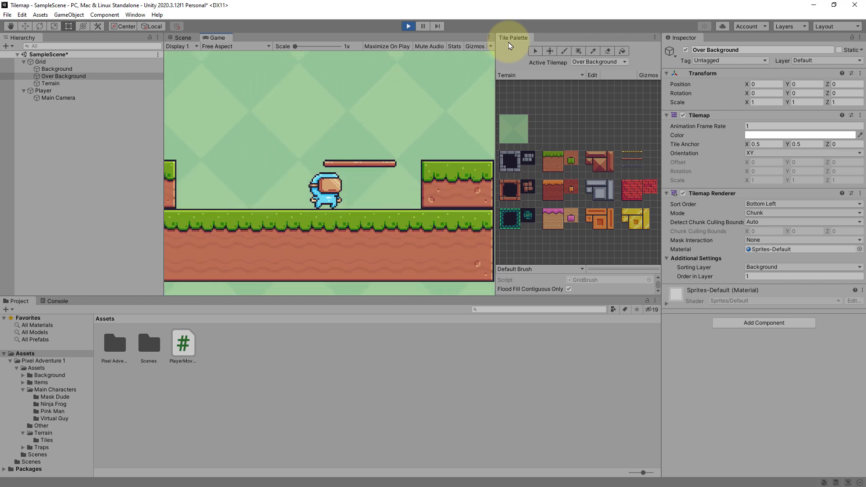
pyautogui.press('space')
pyautogui.press('Left')
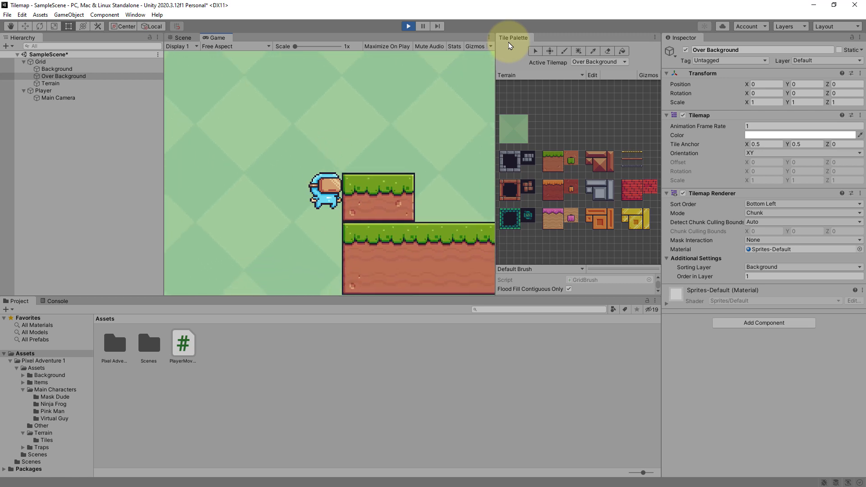
pyautogui.press('space')
pyautogui.press('space')
pyautogui.press('space')
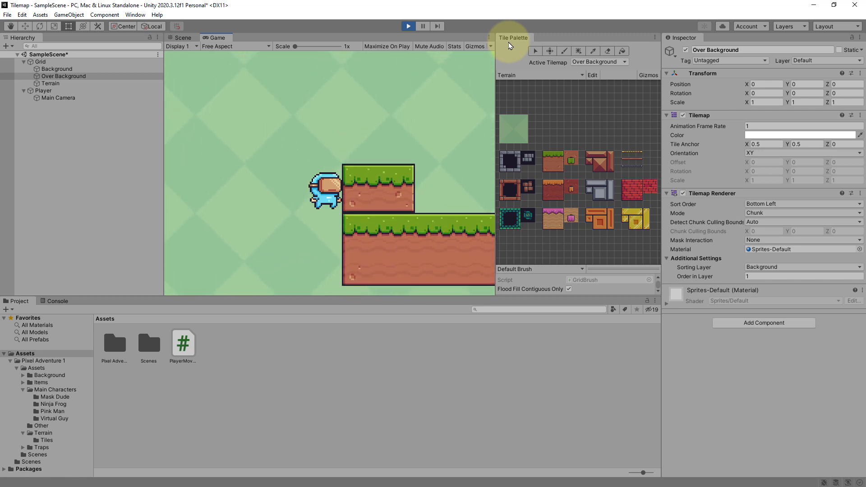
pyautogui.press('Right')
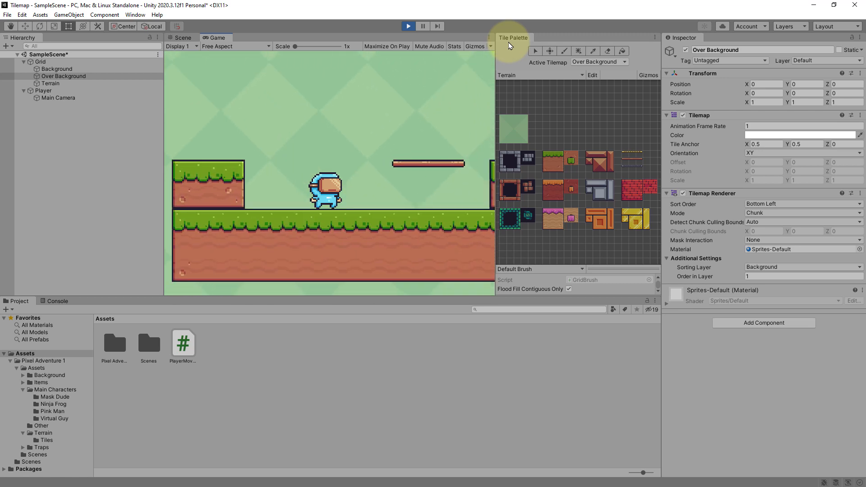
pyautogui.press('space')
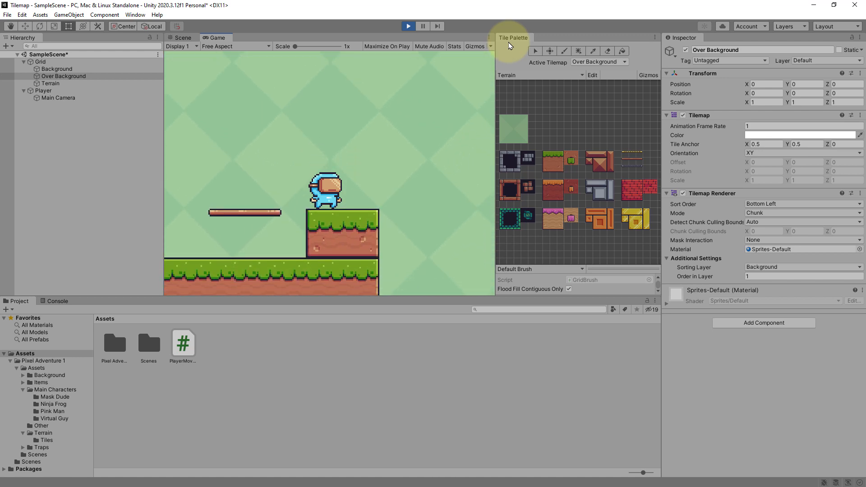
pyautogui.press('Left')
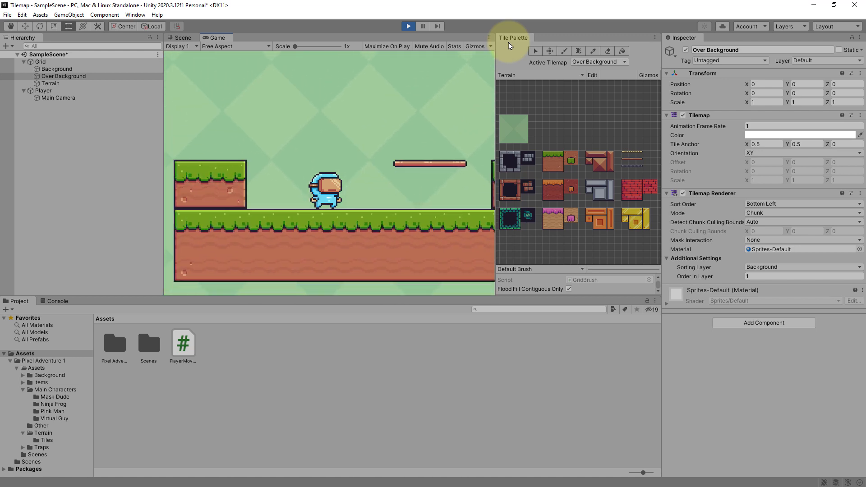